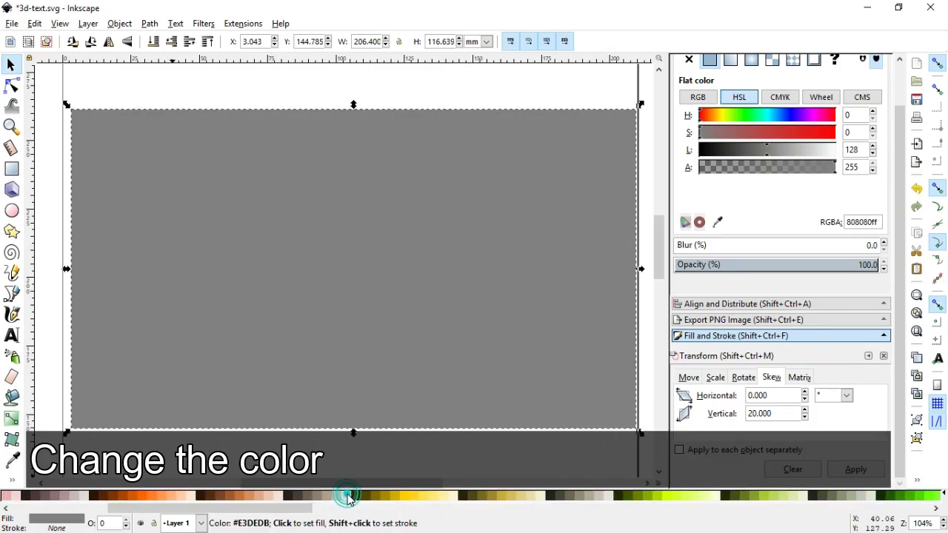
# Fill the background rectangle with light warm grey ebe7e5ff and lock Layer 1.
pyautogui.click(348, 496)
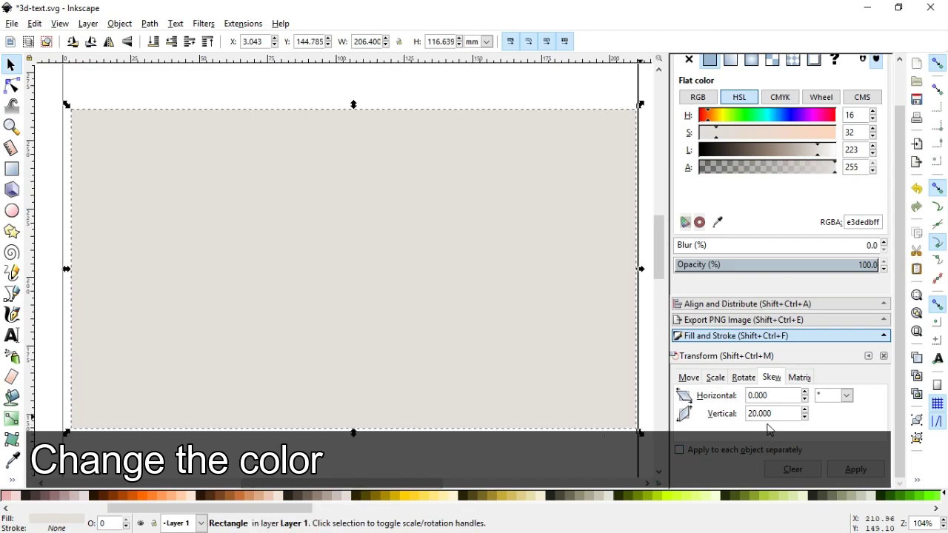
pyautogui.moveTo(903, 230); pyautogui.dragTo(899, 185)
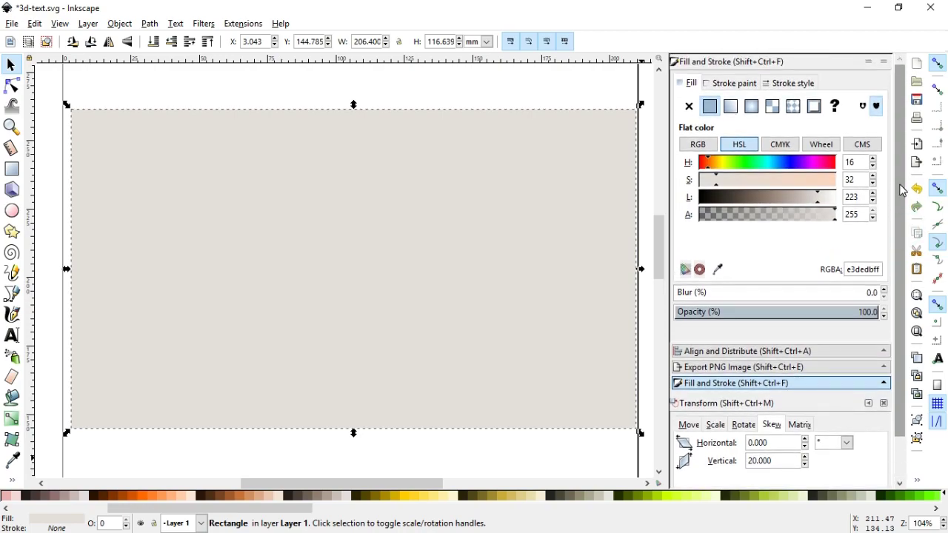
pyautogui.click(823, 197)
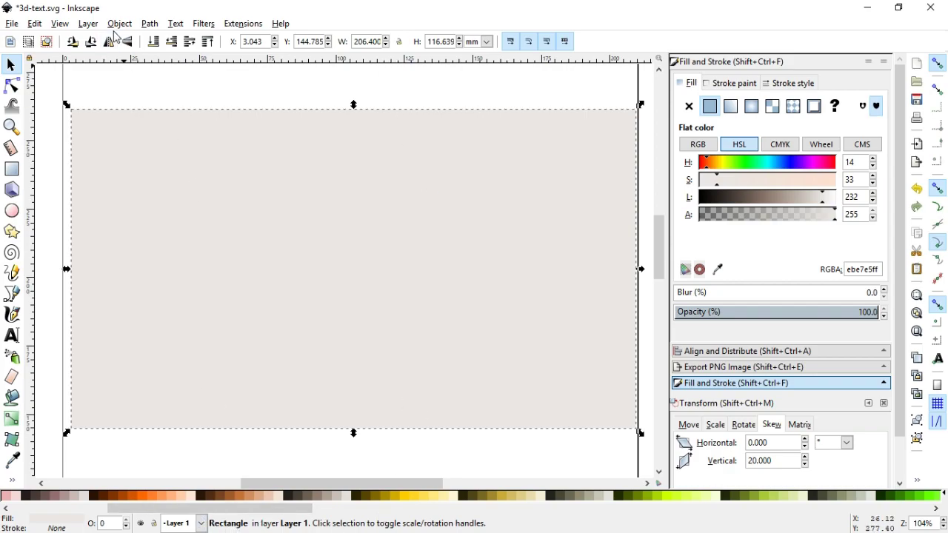
pyautogui.click(153, 524)
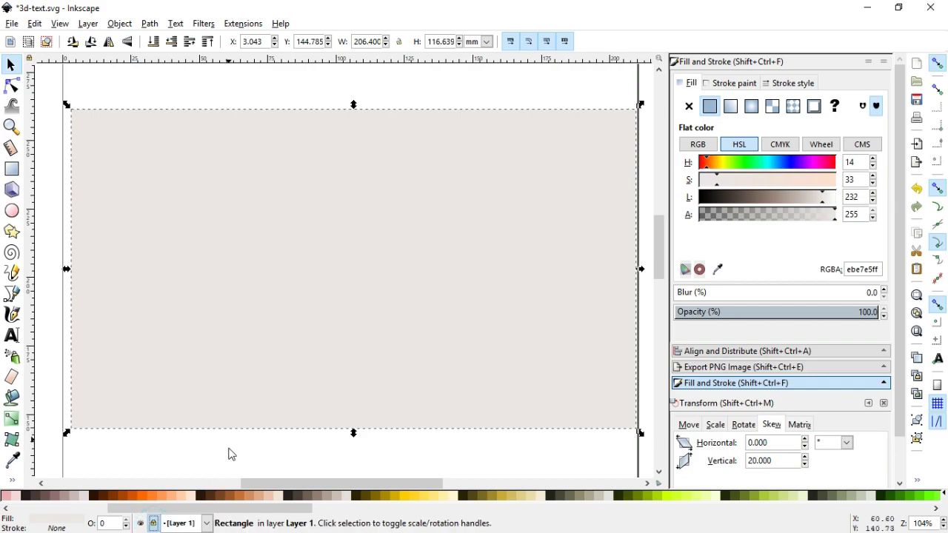
pyautogui.click(251, 88)
# Add a layer named Layer 2 above the current layer and save the document.
pyautogui.click(89, 23)
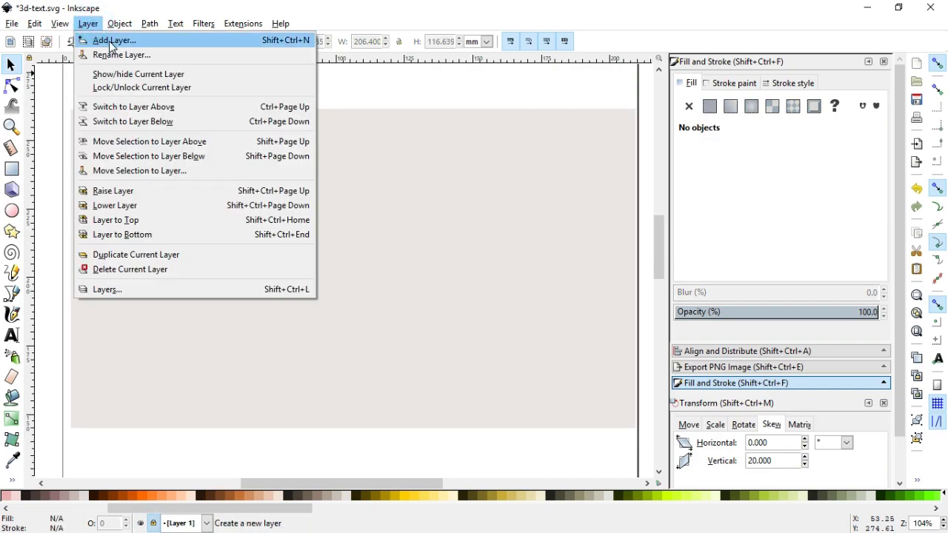
pyautogui.click(109, 40)
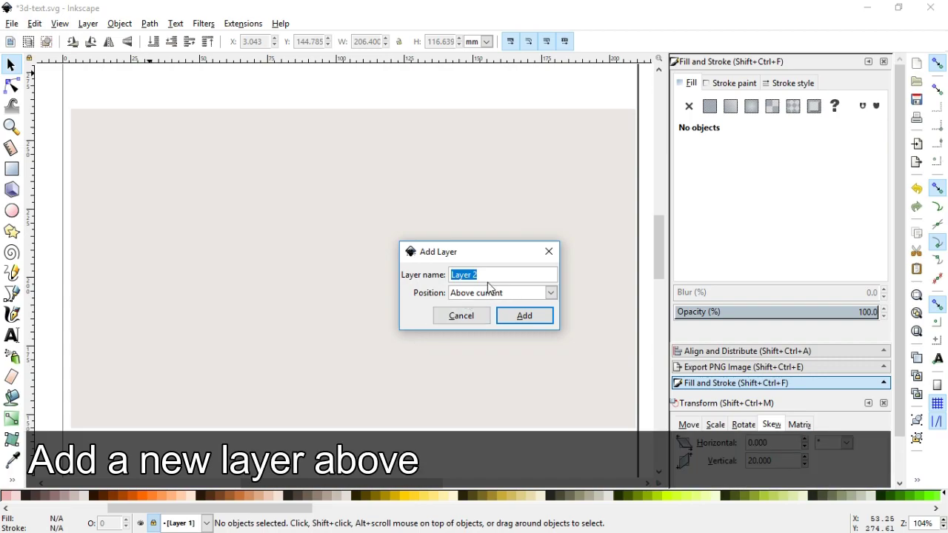
pyautogui.click(524, 317)
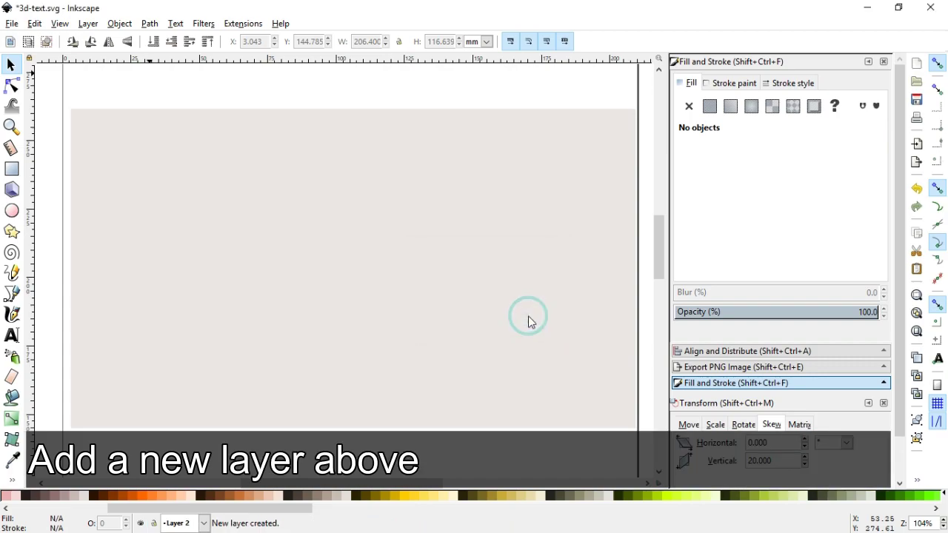
pyautogui.hotkey('ctrl', 's')
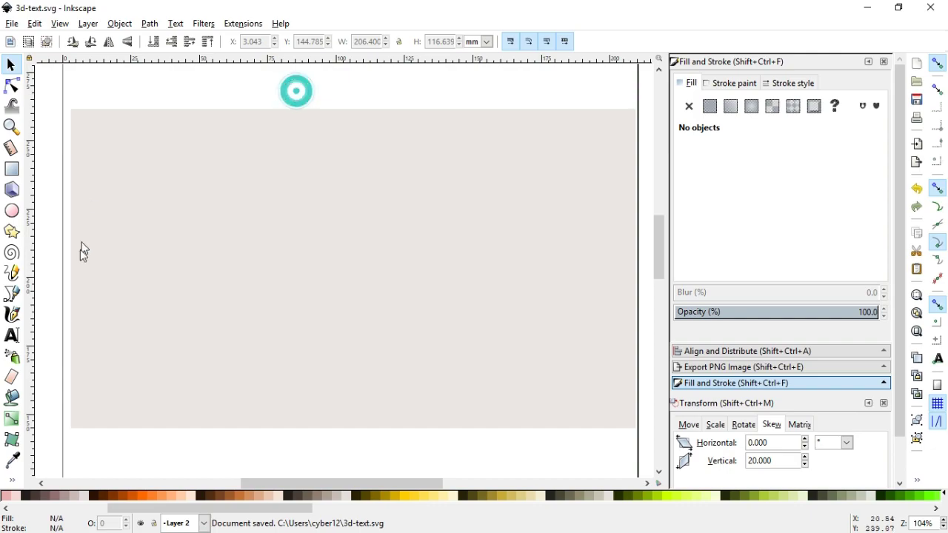
# Add the text "3" near the middle of the rectangle and set its font to Orator Std.
pyautogui.click(12, 336)
pyautogui.click(332, 250)
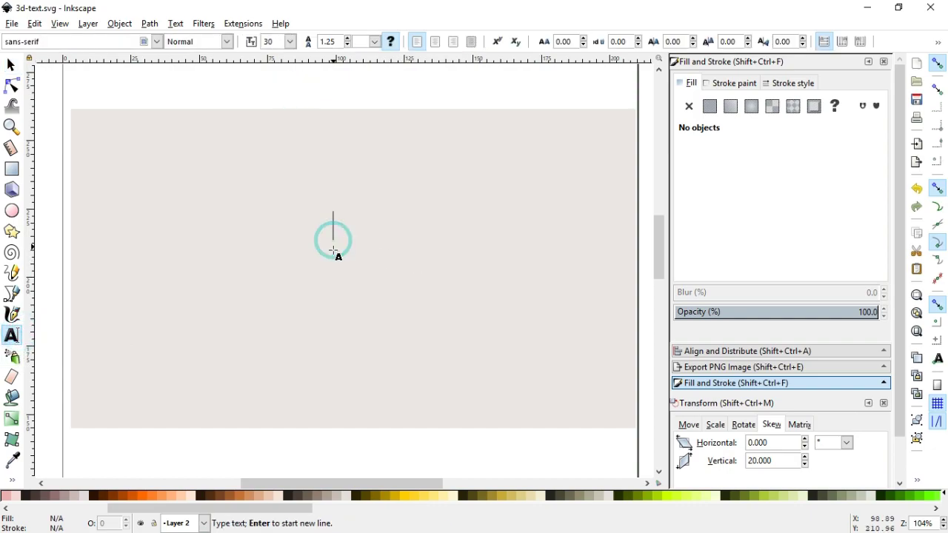
pyautogui.write('3')
pyautogui.hotkey('ctrl', 'a')
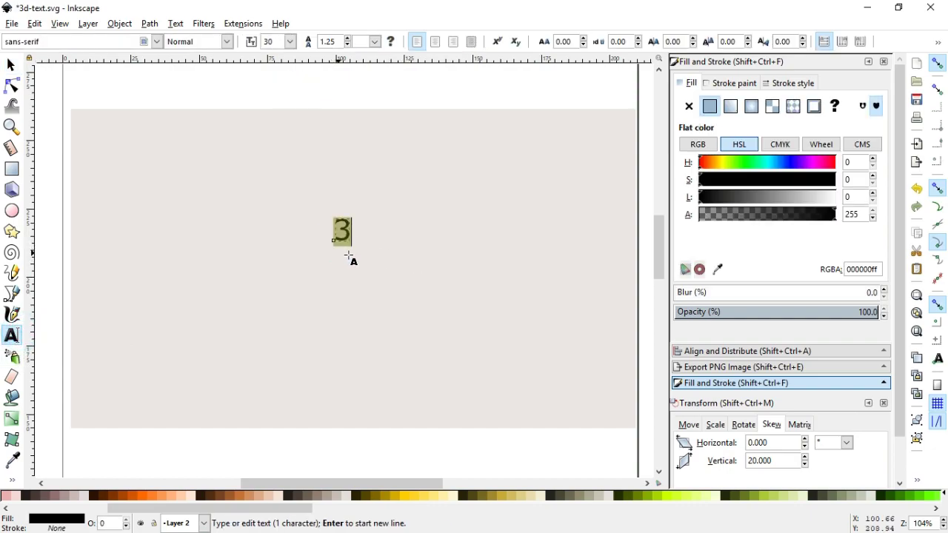
pyautogui.tripleClick(80, 42)
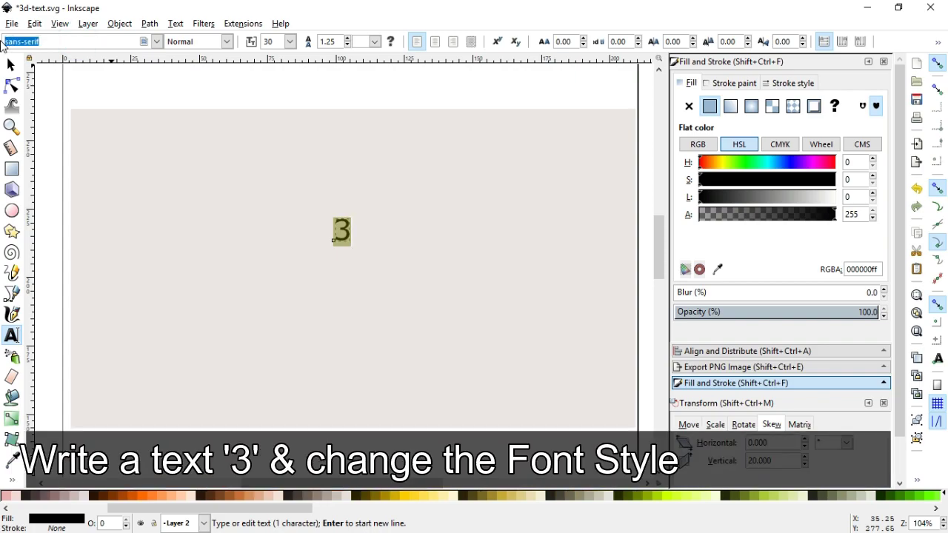
pyautogui.write('or')
pyautogui.click(53, 59)
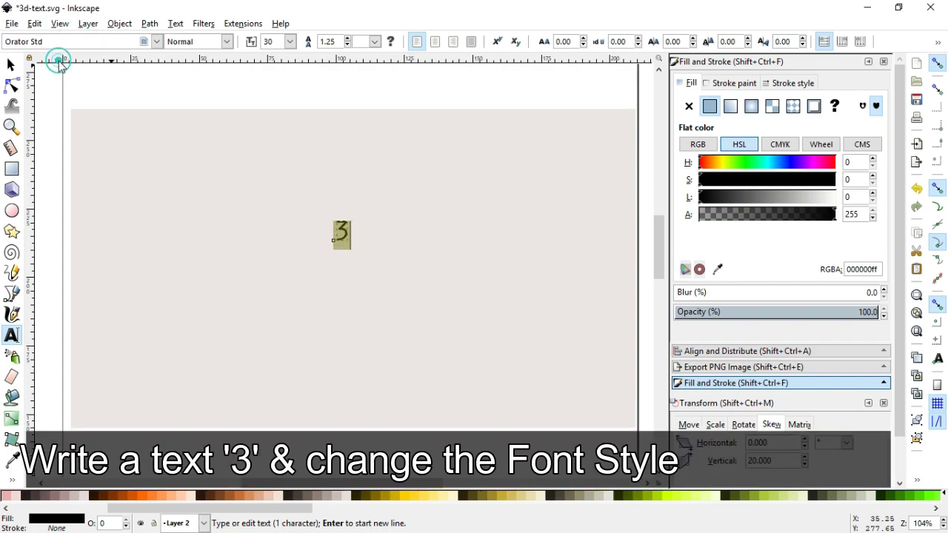
# Enlarge the text 3 to about 24.6 mm wide and 44.1 mm high near the middle of the rectangle.
pyautogui.click(11, 65)
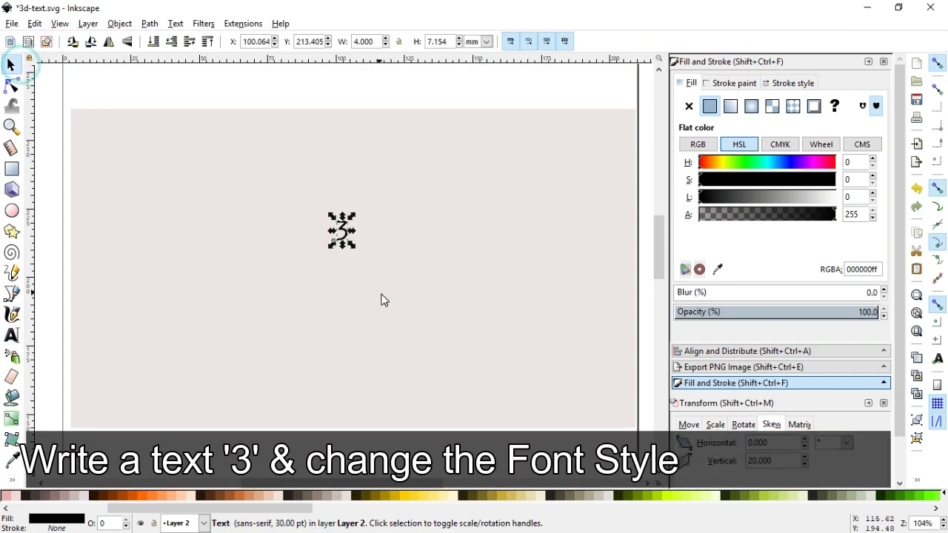
pyautogui.moveTo(351, 242); pyautogui.dragTo(415, 318)
pyautogui.moveTo(373, 229); pyautogui.dragTo(412, 269)
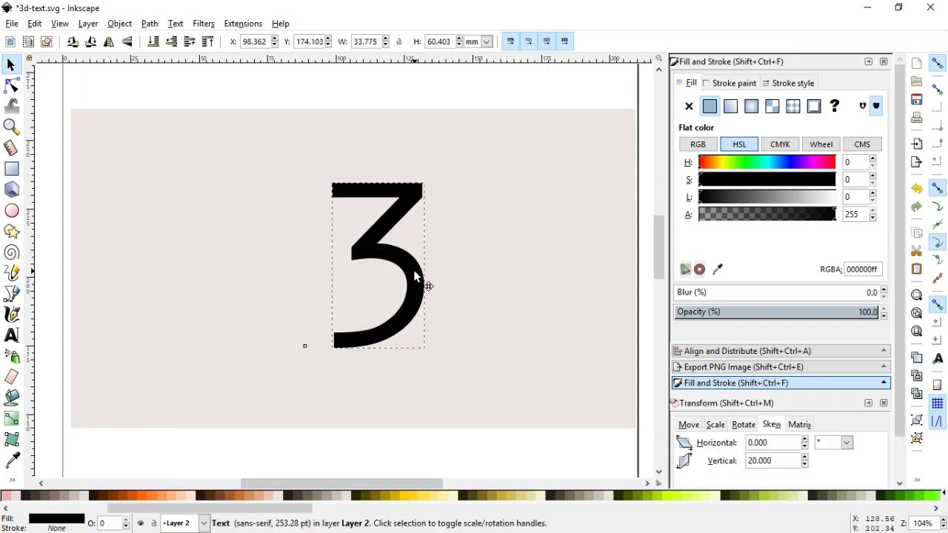
pyautogui.moveTo(431, 353); pyautogui.dragTo(418, 341)
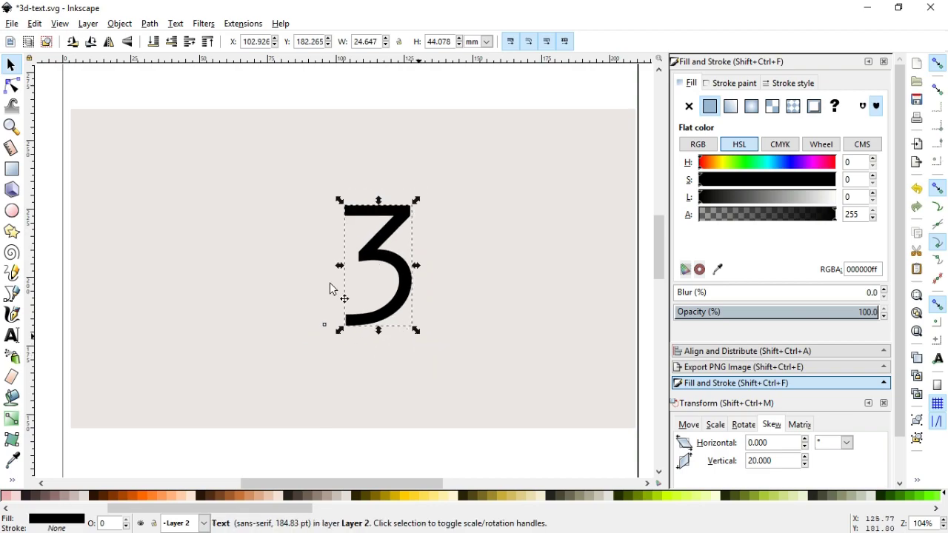
# Move the 3 slightly upward to about X 104.15, Y 187.86 mm.
pyautogui.click(11, 126)
pyautogui.moveTo(231, 126); pyautogui.dragTo(557, 403)
pyautogui.click(11, 65)
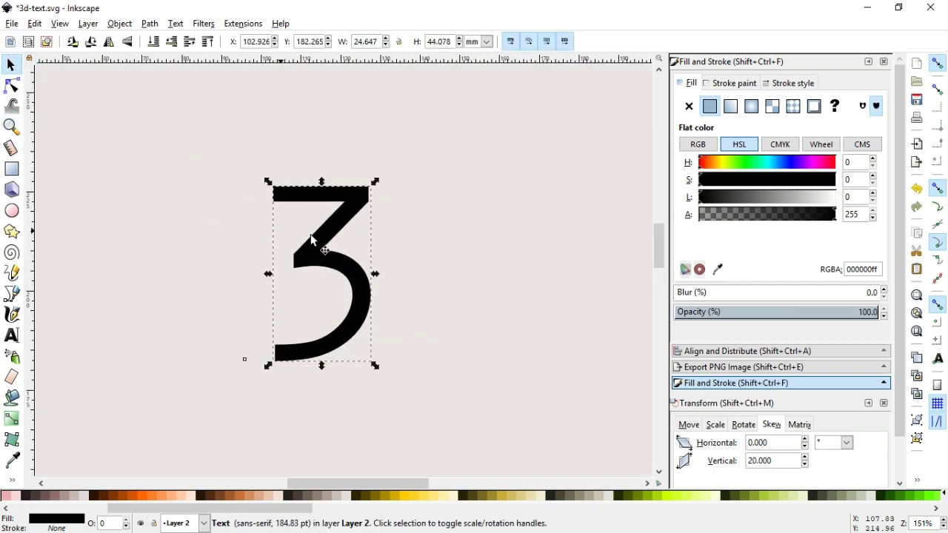
pyautogui.moveTo(320, 256); pyautogui.dragTo(326, 233)
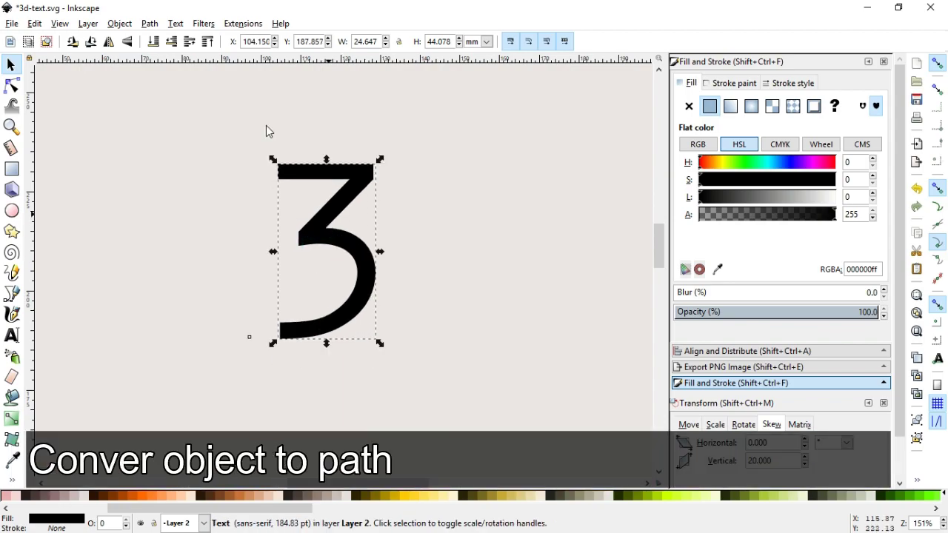
# Convert the text 3 to a path and ungroup the resulting group.
pyautogui.click(147, 24)
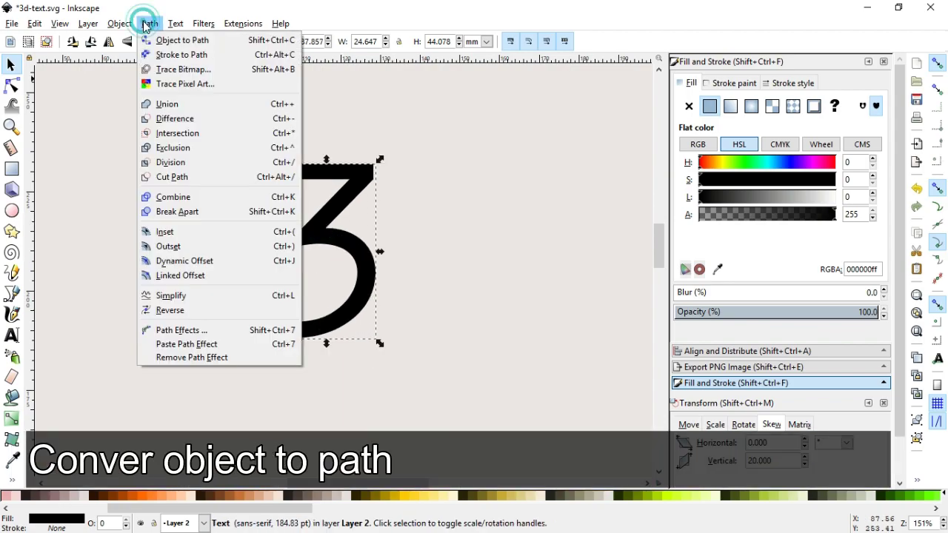
pyautogui.click(210, 42)
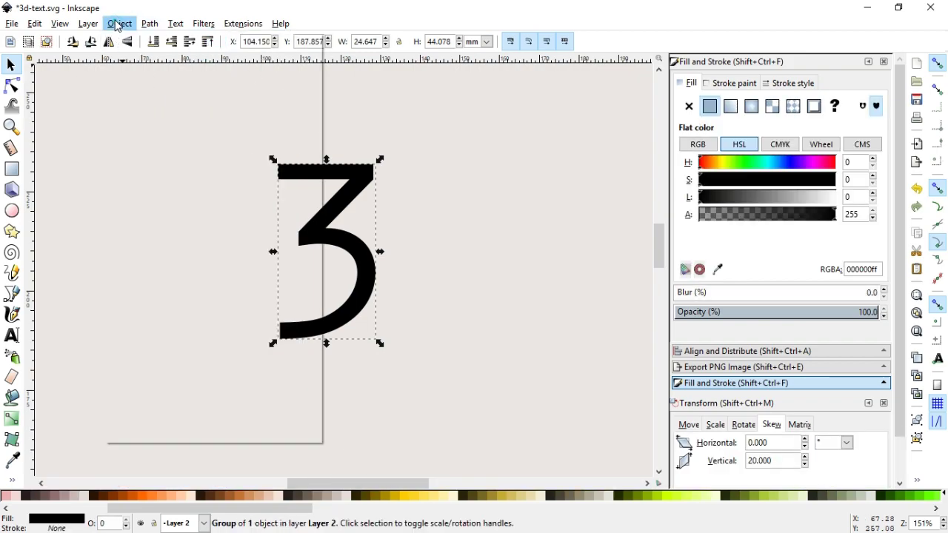
pyautogui.click(117, 24)
pyautogui.click(126, 139)
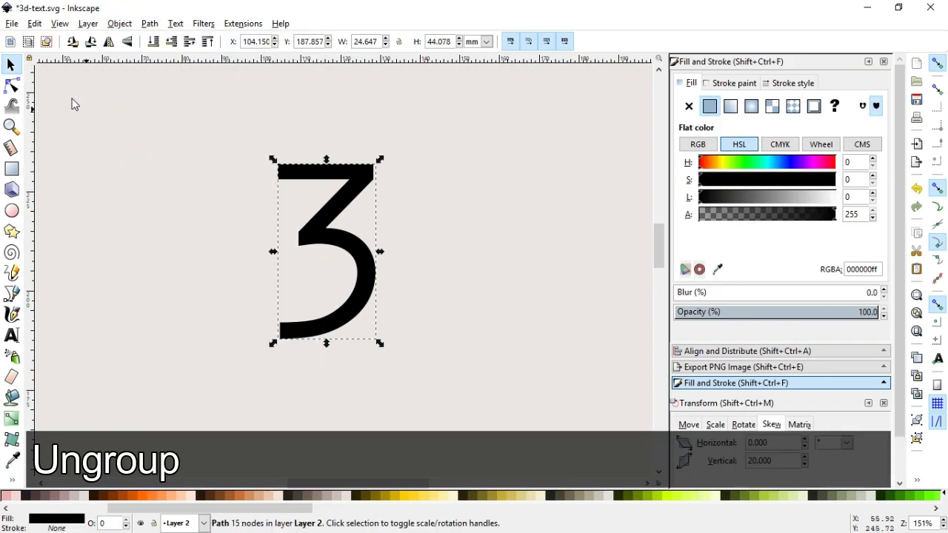
pyautogui.click(12, 86)
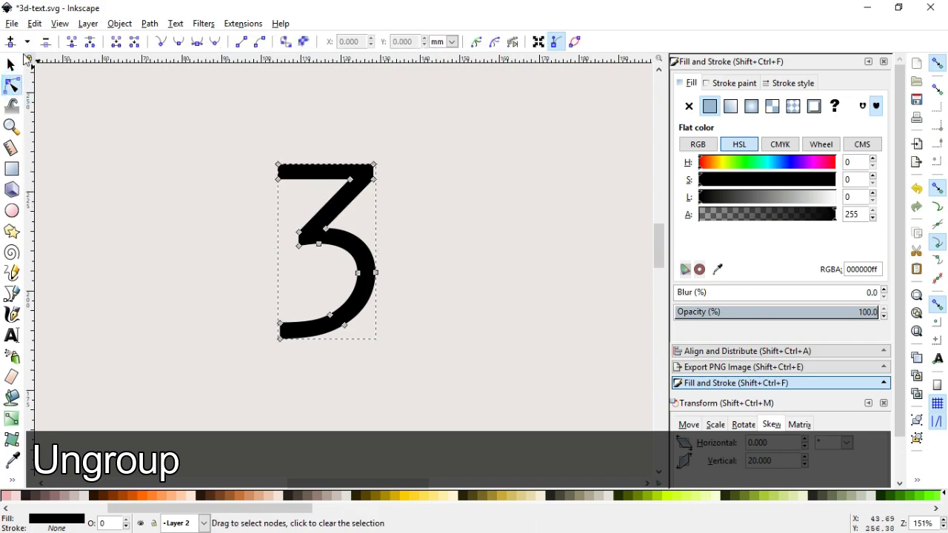
pyautogui.click(12, 65)
pyautogui.click(143, 132)
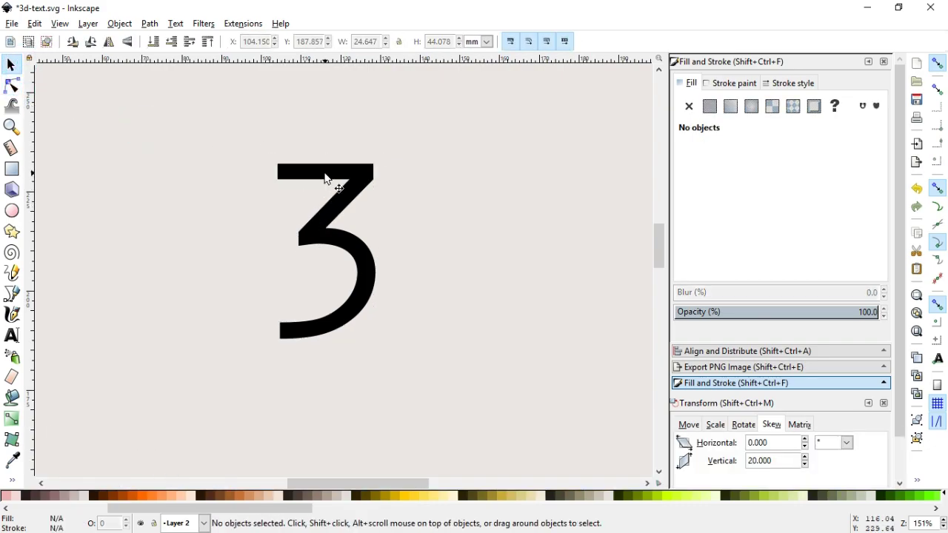
# Duplicate the black 3 path and fill the copy with gold d4aa00ff.
pyautogui.click(324, 178)
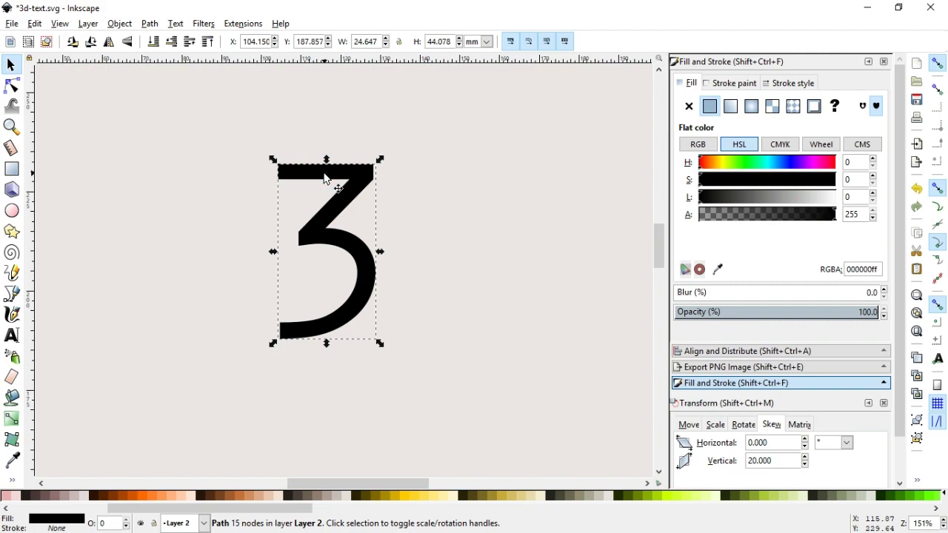
pyautogui.rightClick(324, 178)
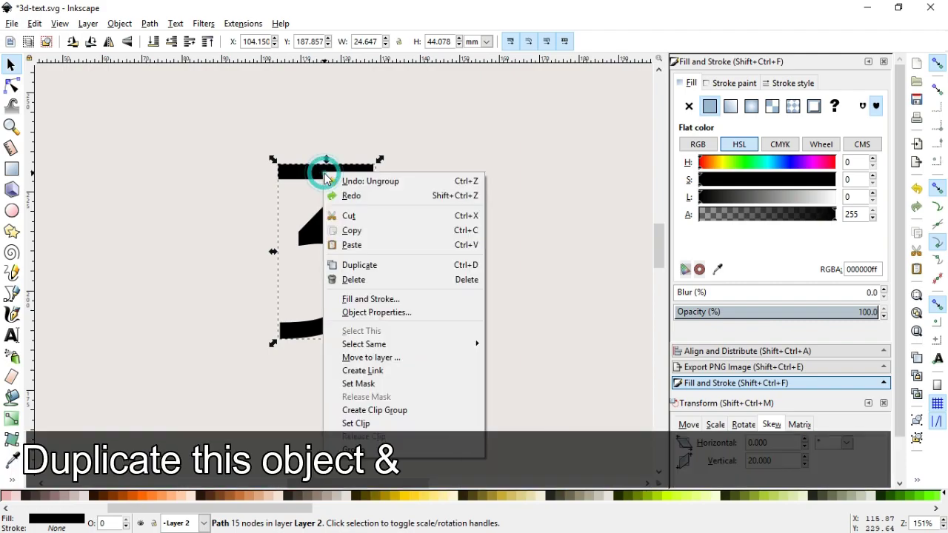
pyautogui.click(385, 265)
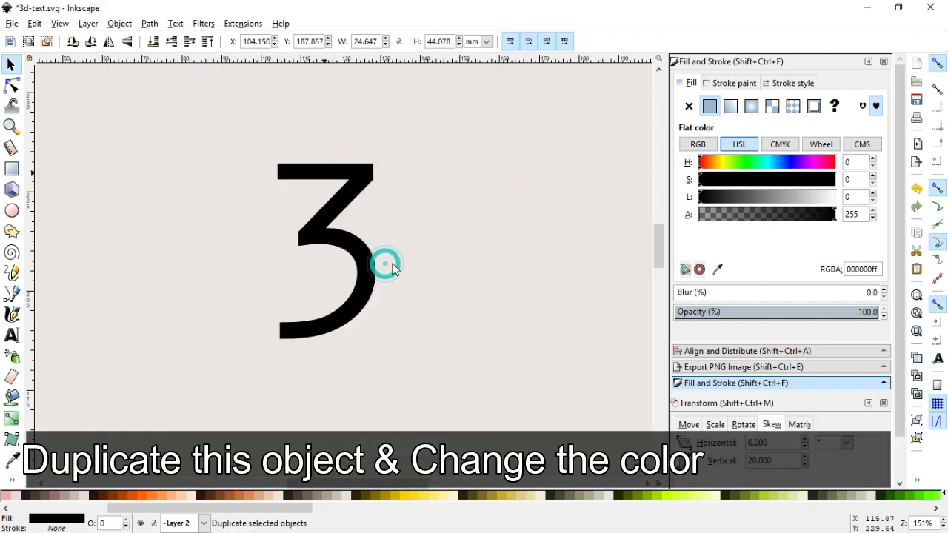
pyautogui.click(388, 495)
pyautogui.click(393, 496)
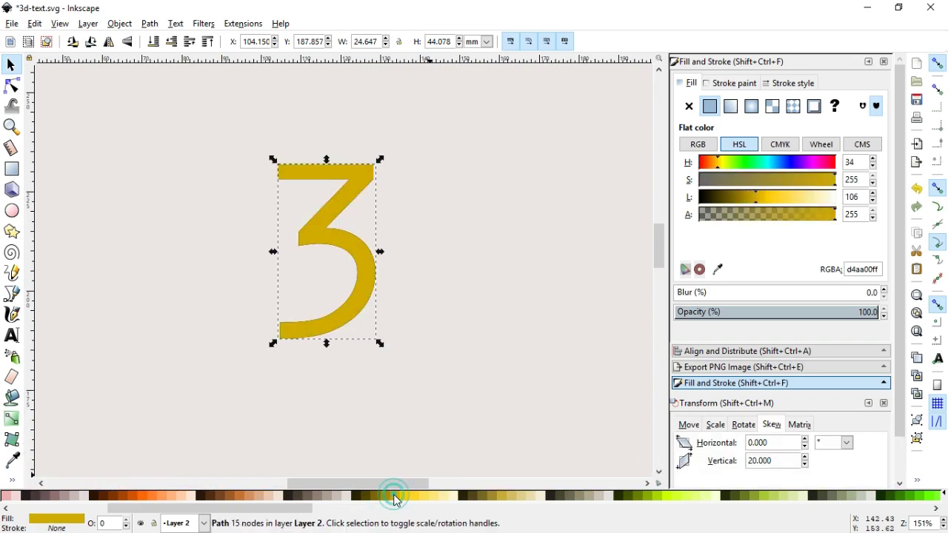
# Offset the gold 3 down and right to about X 106.42, Y 185.76 mm with snapping turned off, and save the document.
pyautogui.moveTo(350, 174); pyautogui.dragTo(363, 180)
pyautogui.click(939, 65)
pyautogui.click(11, 127)
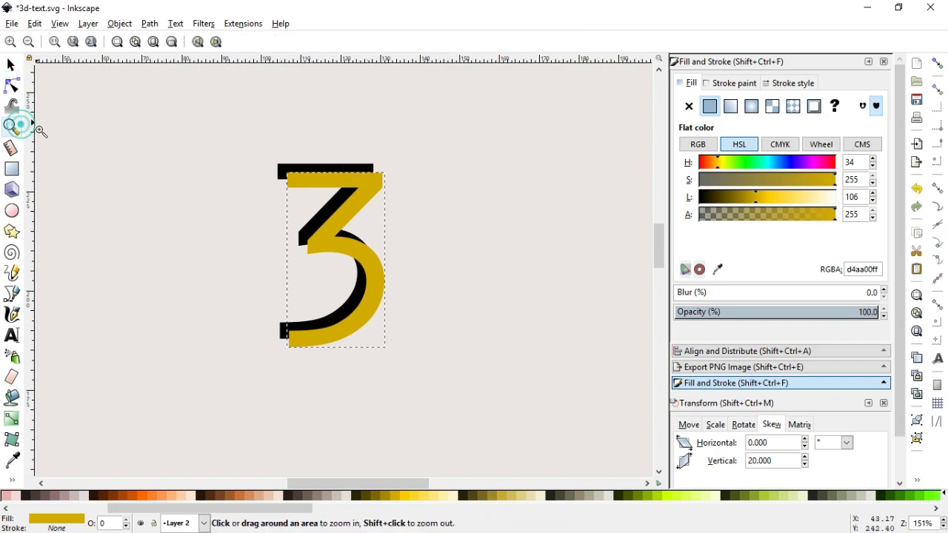
pyautogui.moveTo(213, 136); pyautogui.dragTo(413, 245)
pyautogui.click(11, 65)
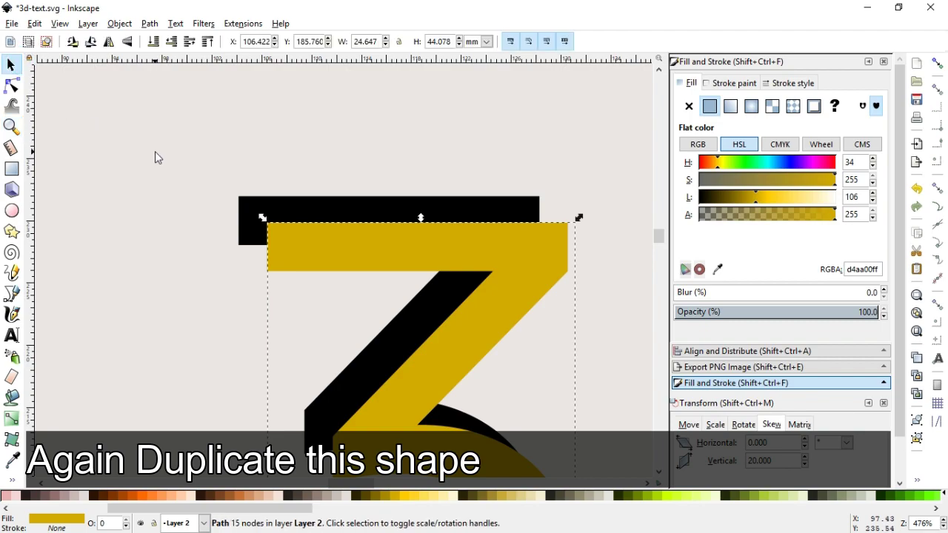
pyautogui.click(155, 151)
pyautogui.hotkey('ctrl', 's')
# Duplicate the gold 3 in place and fill the new copy with lime green.
pyautogui.click(510, 265)
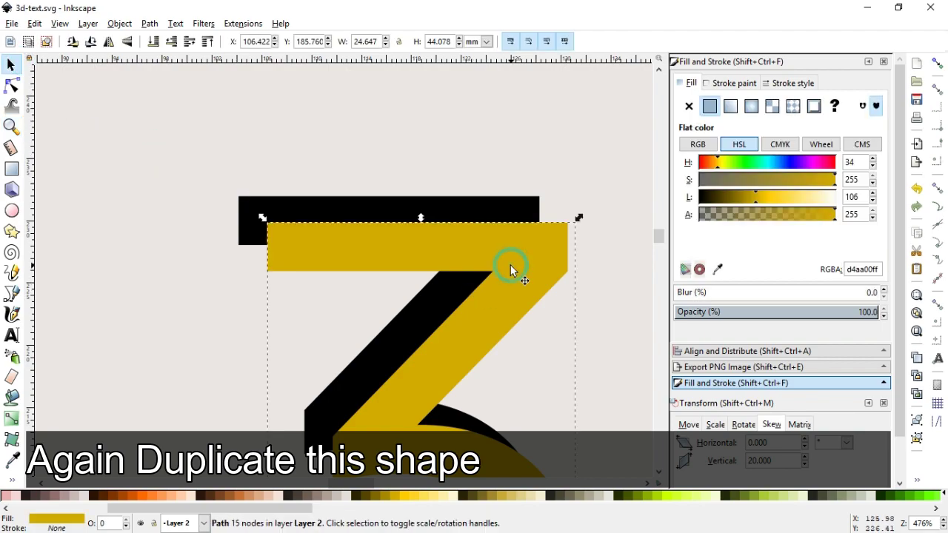
pyautogui.rightClick(511, 265)
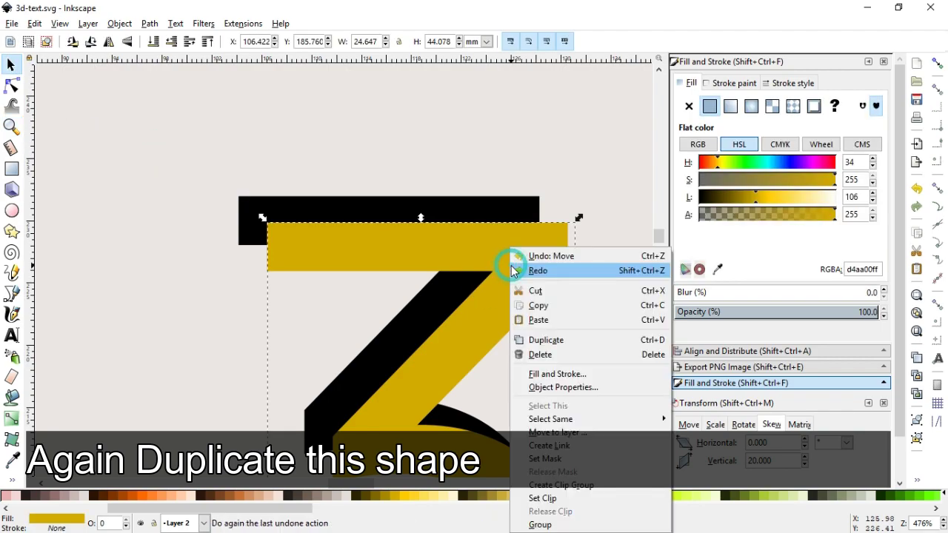
pyautogui.click(546, 340)
pyautogui.click(661, 497)
# Subtract the lime green copy from the black 3 using the Difference path operation.
pyautogui.keyDown('shift'); pyautogui.click(475, 207); pyautogui.keyUp('shift')
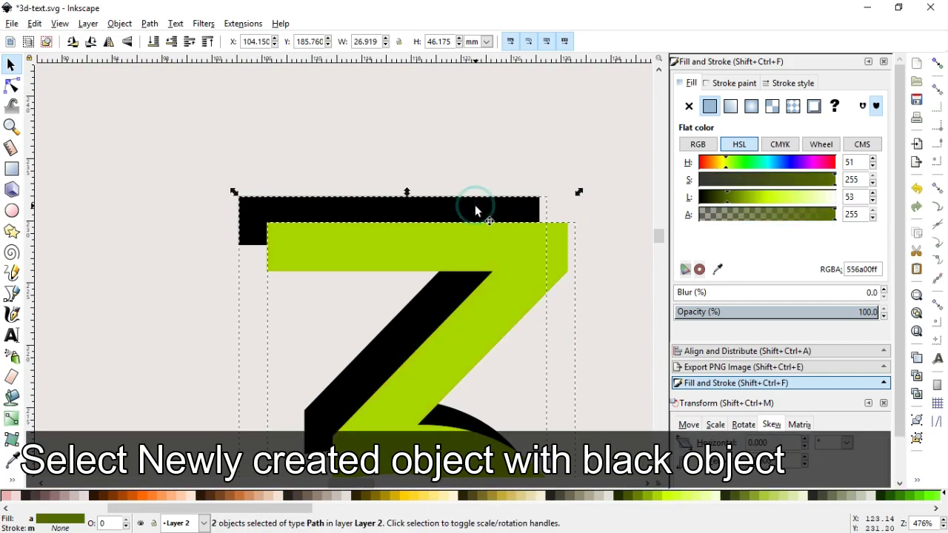
pyautogui.click(149, 24)
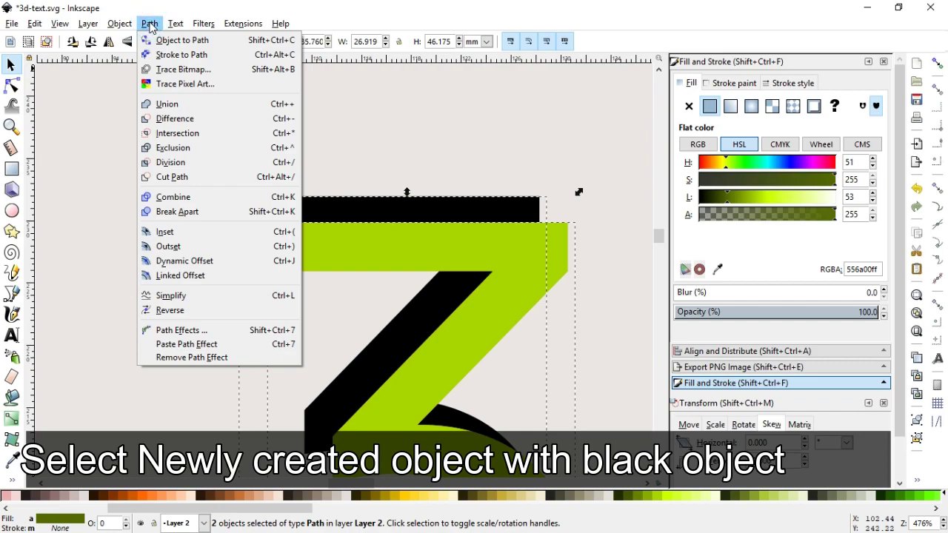
pyautogui.click(174, 118)
pyautogui.click(281, 154)
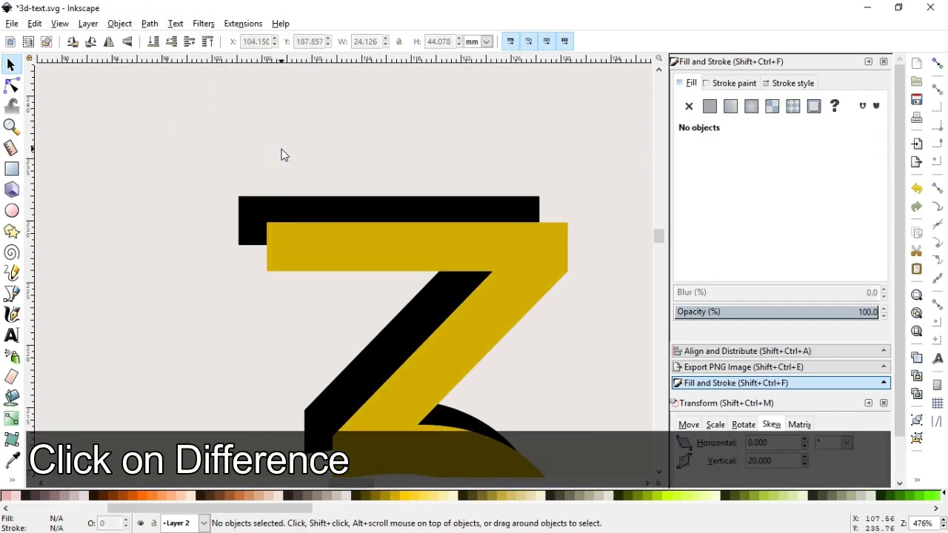
# Move the lower-right node of the black 3's top bar onto the gold 3's upper-right corner with snapping turned on.
pyautogui.click(10, 65)
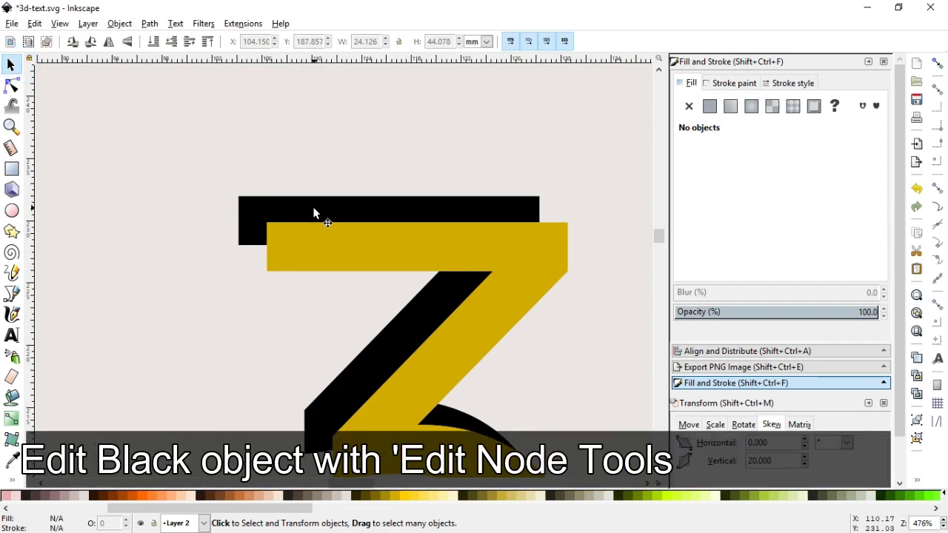
pyautogui.click(314, 211)
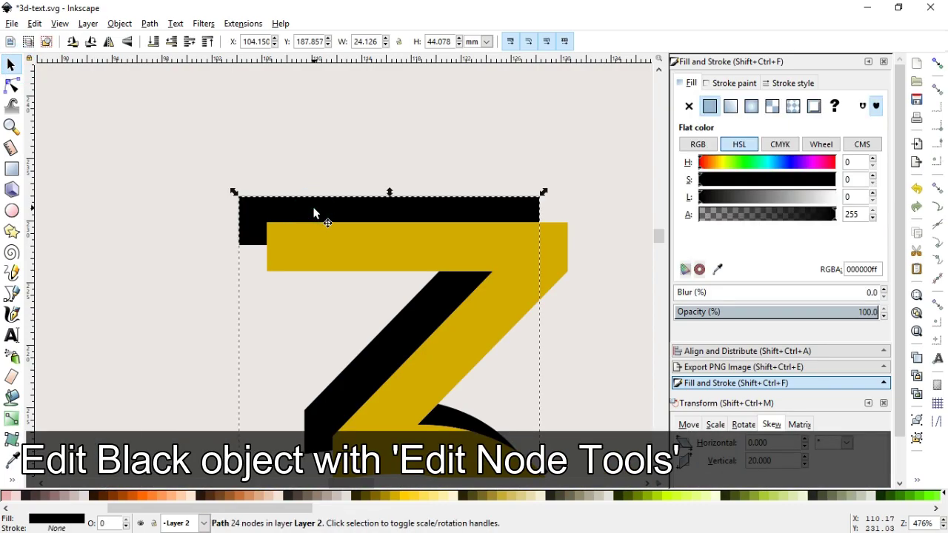
pyautogui.click(11, 86)
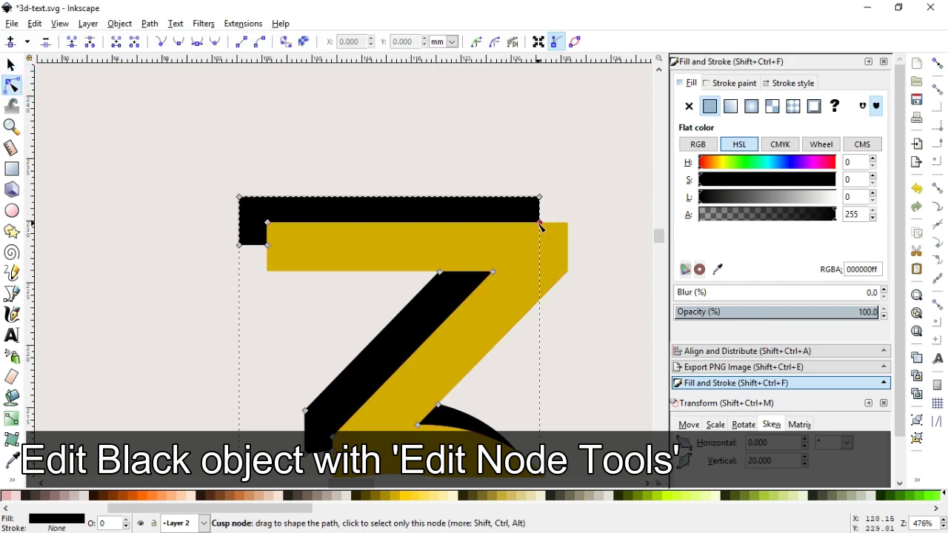
pyautogui.moveTo(544, 222); pyautogui.dragTo(565, 222)
pyautogui.click(937, 65)
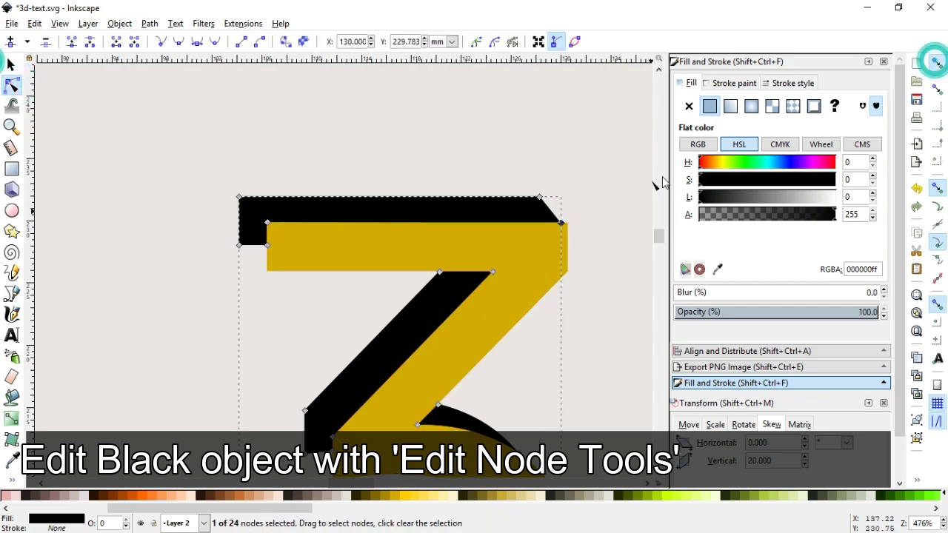
pyautogui.click(564, 223)
pyautogui.moveTo(564, 223); pyautogui.dragTo(568, 222)
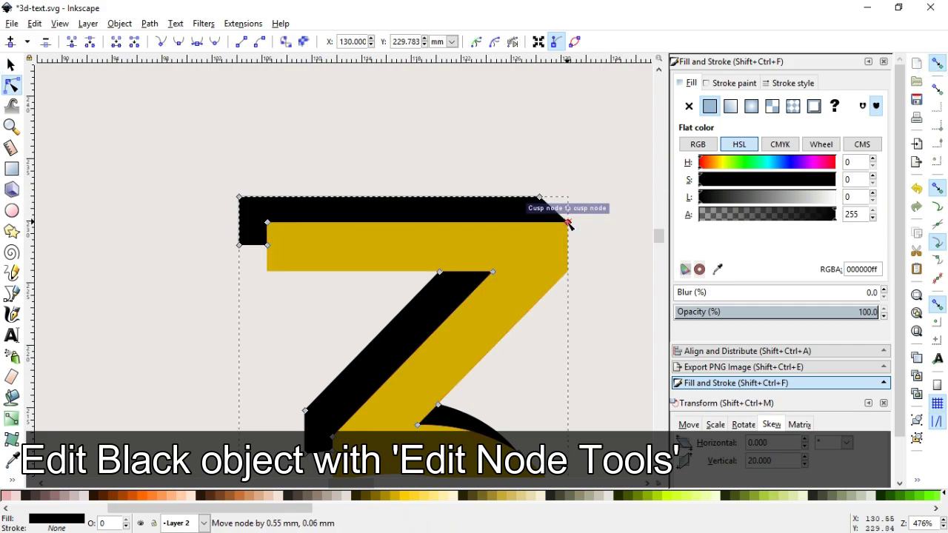
# Draw a lime rectangle about 1.05 × 1.52 mm over the top bar's black left end and convert it to a path.
pyautogui.press('z')
pyautogui.moveTo(225, 171); pyautogui.dragTo(393, 309)
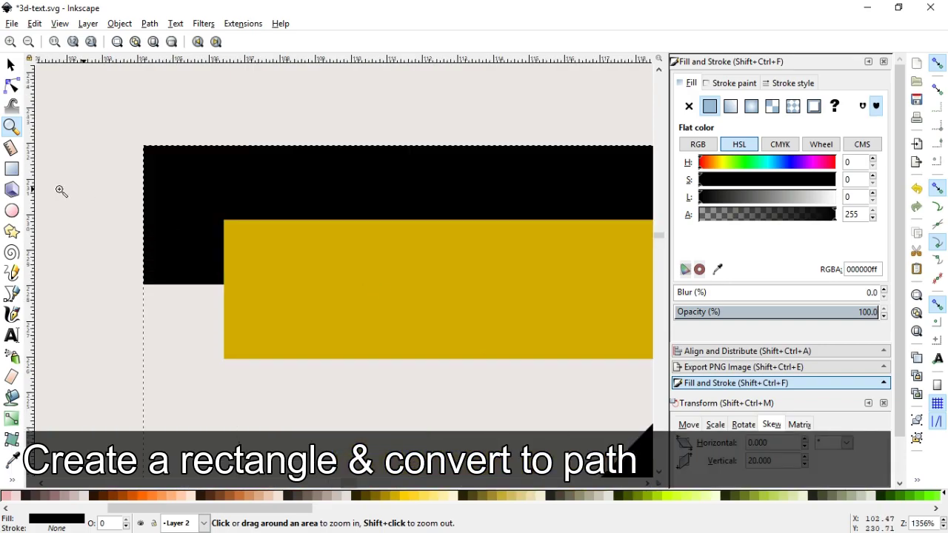
pyautogui.click(11, 168)
pyautogui.moveTo(162, 214); pyautogui.dragTo(201, 268)
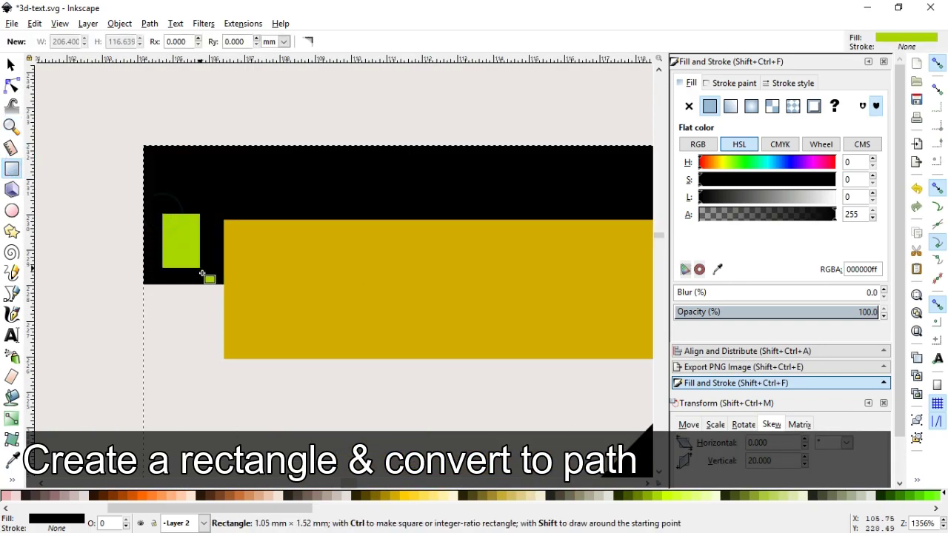
pyautogui.click(11, 66)
pyautogui.click(149, 23)
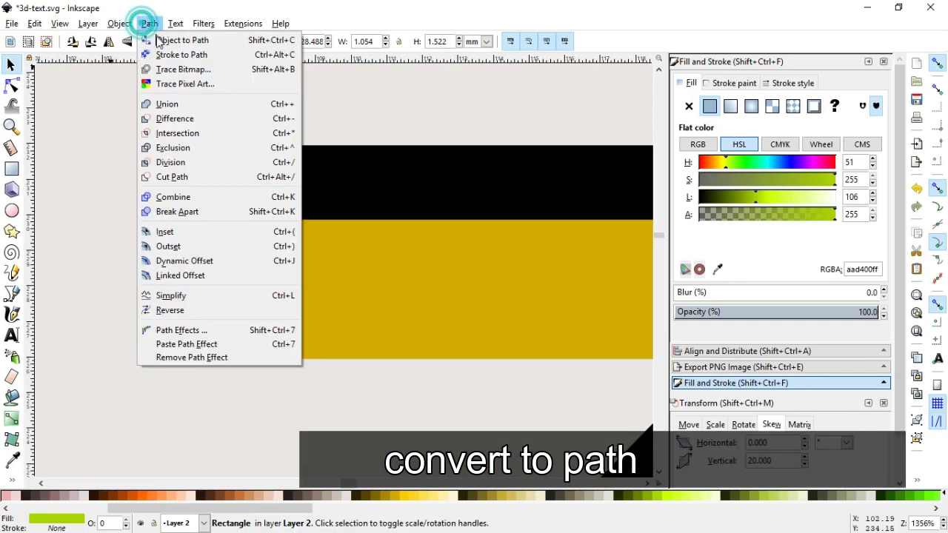
pyautogui.click(163, 42)
# Snap the lime path's four nodes to the black and gold corners so it forms the top bar's left side face.
pyautogui.click(11, 87)
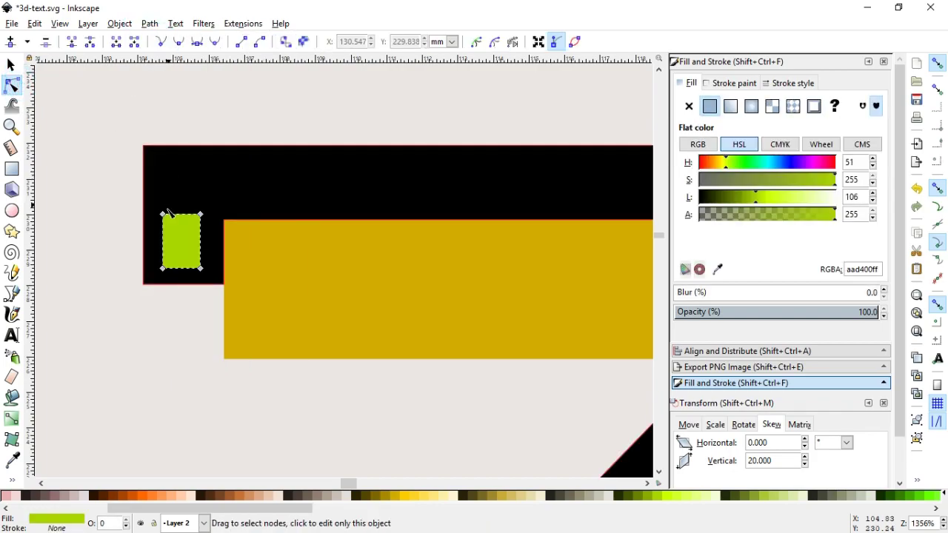
pyautogui.moveTo(164, 217); pyautogui.dragTo(145, 147)
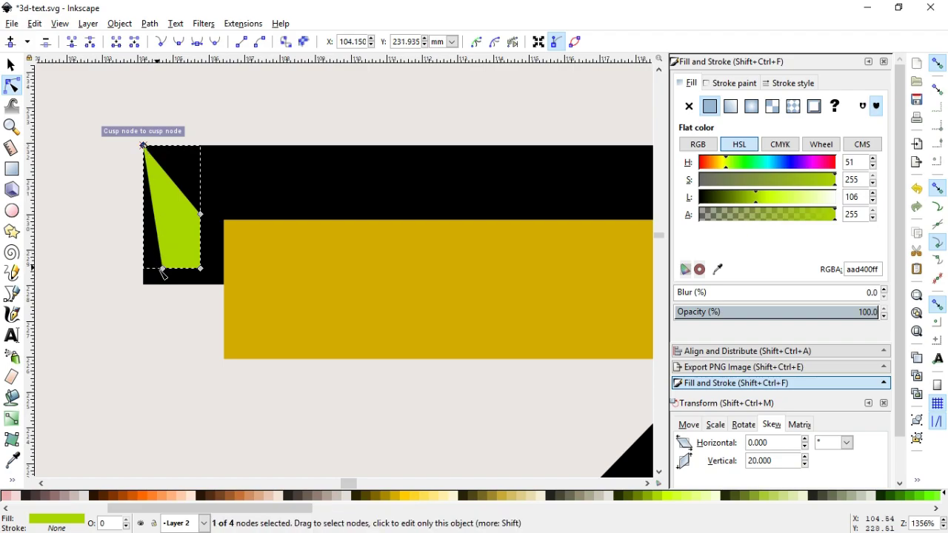
pyautogui.moveTo(165, 273); pyautogui.dragTo(145, 287)
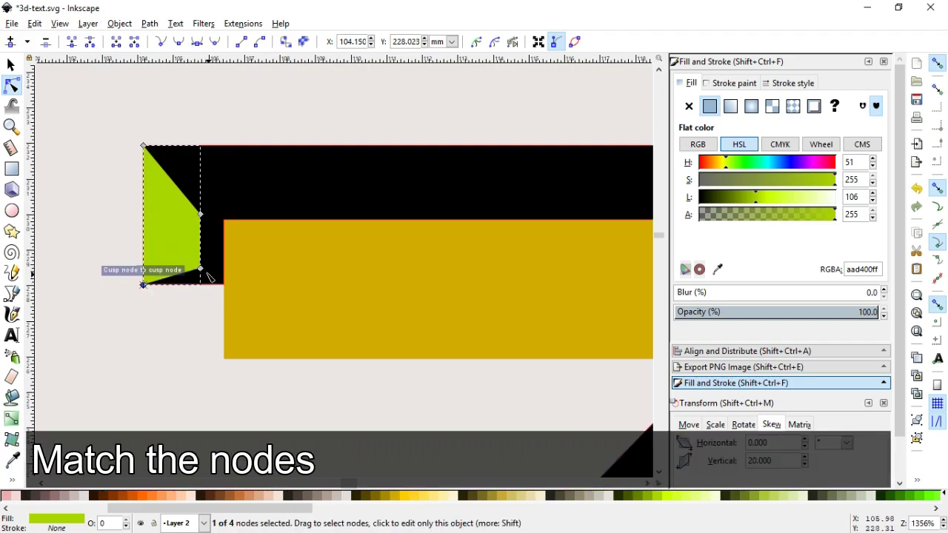
pyautogui.moveTo(202, 271); pyautogui.dragTo(225, 360)
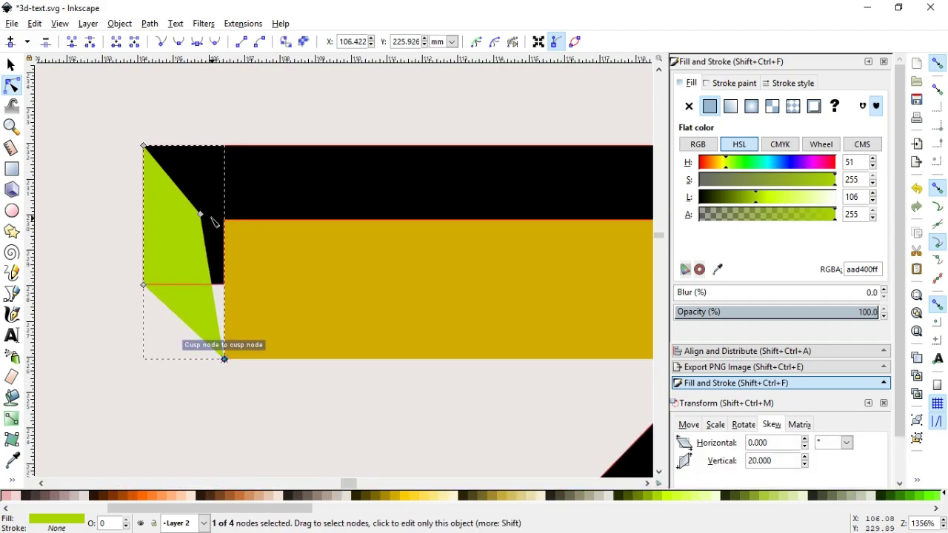
pyautogui.moveTo(201, 214); pyautogui.dragTo(226, 220)
# Move the black path's lower-left node at the top bar horizontally inward behind the lime side face.
pyautogui.click(270, 191)
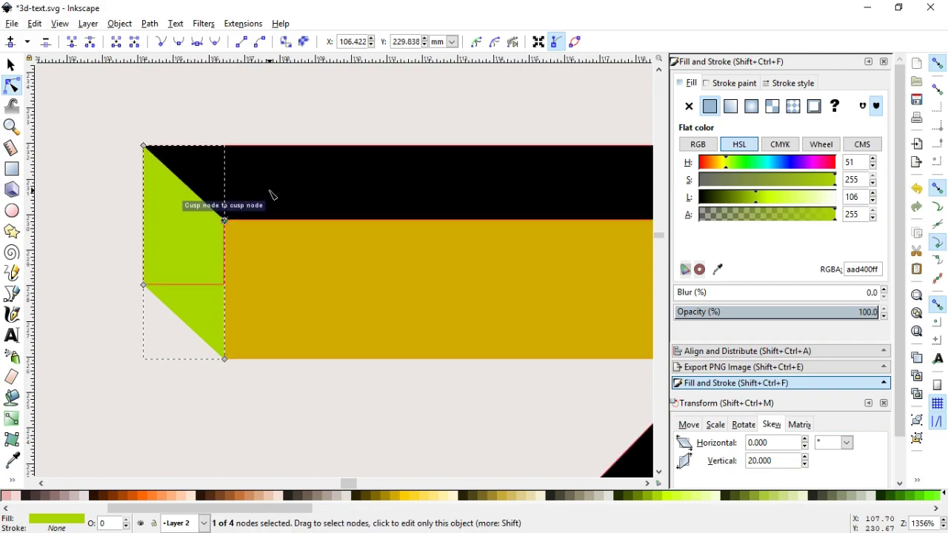
pyautogui.moveTo(143, 285); pyautogui.dragTo(168, 286)
pyautogui.click(12, 66)
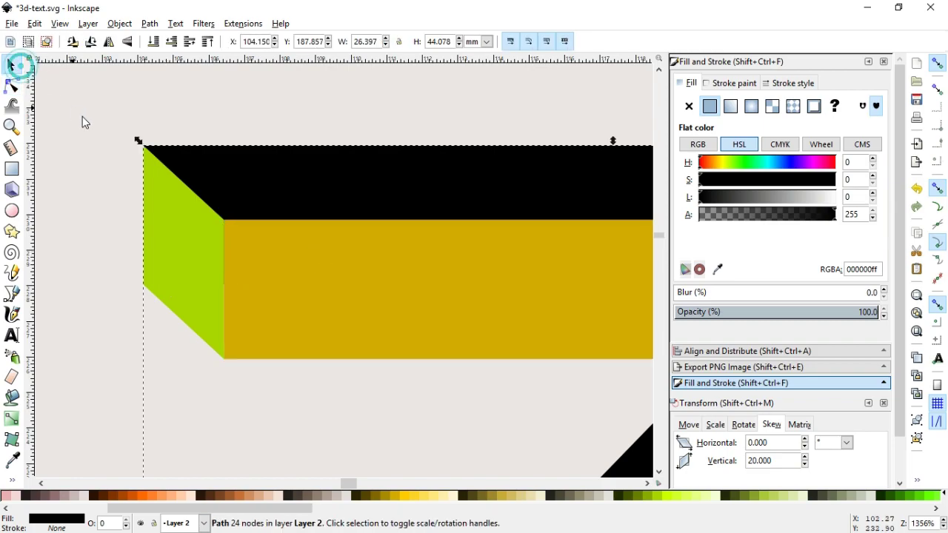
pyautogui.press('-')
pyautogui.press('-')
pyautogui.press('-')
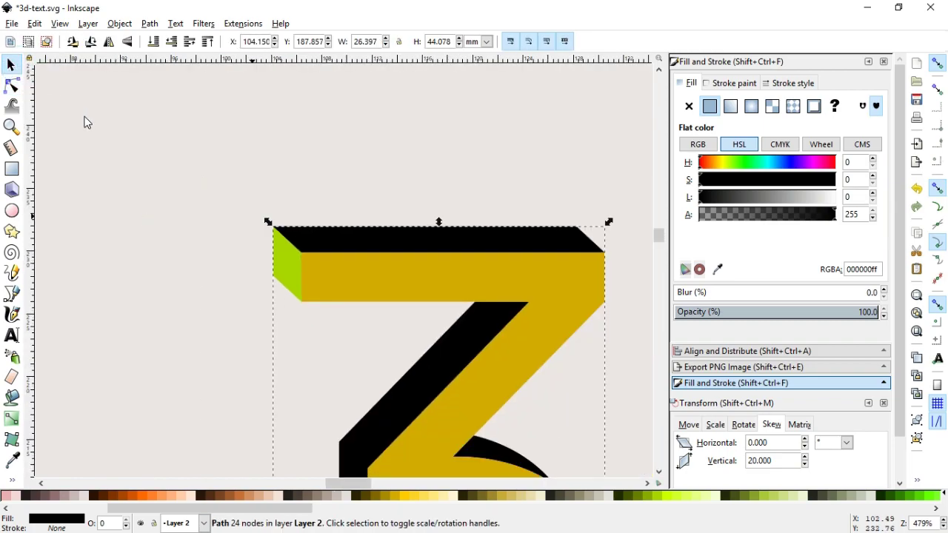
pyautogui.click(206, 117)
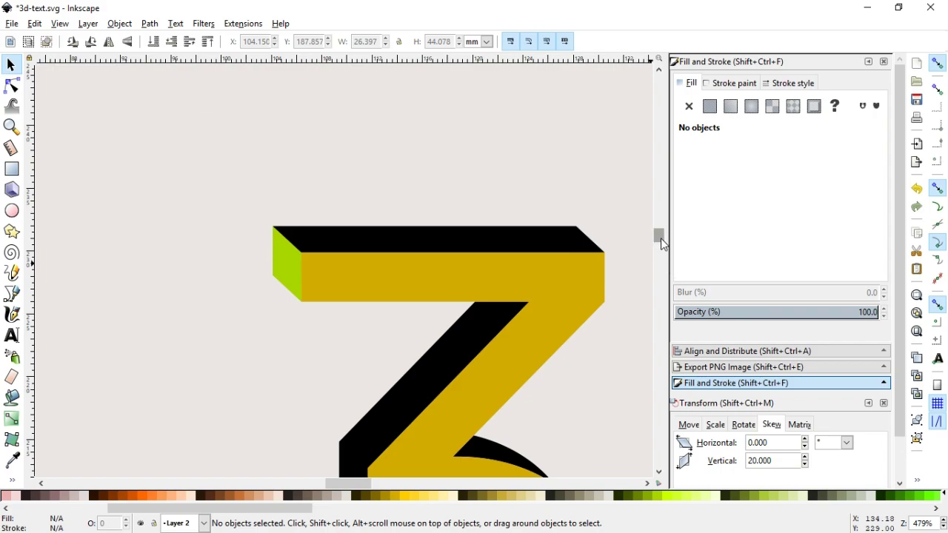
# Duplicate the lime side face and snap the copy to the left end of the 3's middle arm.
pyautogui.moveTo(659, 237); pyautogui.dragTo(660, 242)
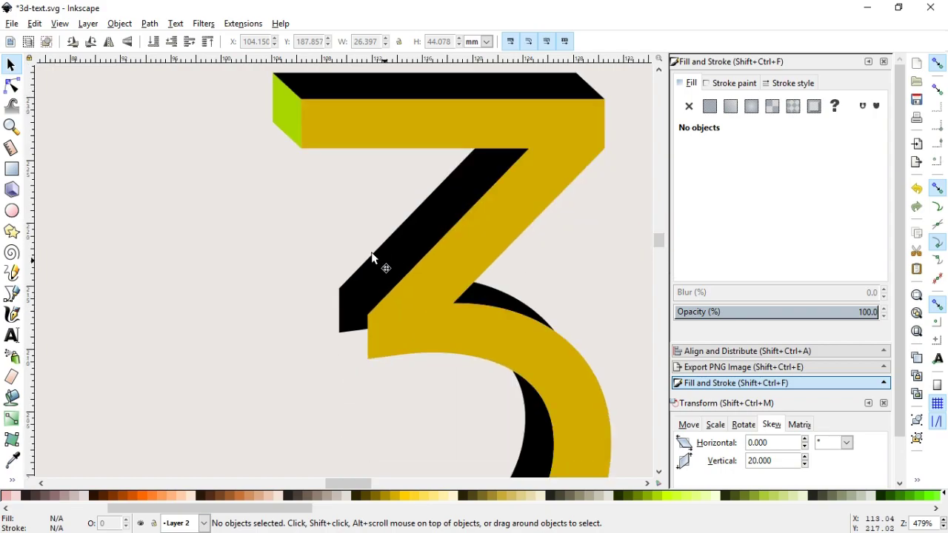
pyautogui.click(289, 110)
pyautogui.rightClick(289, 110)
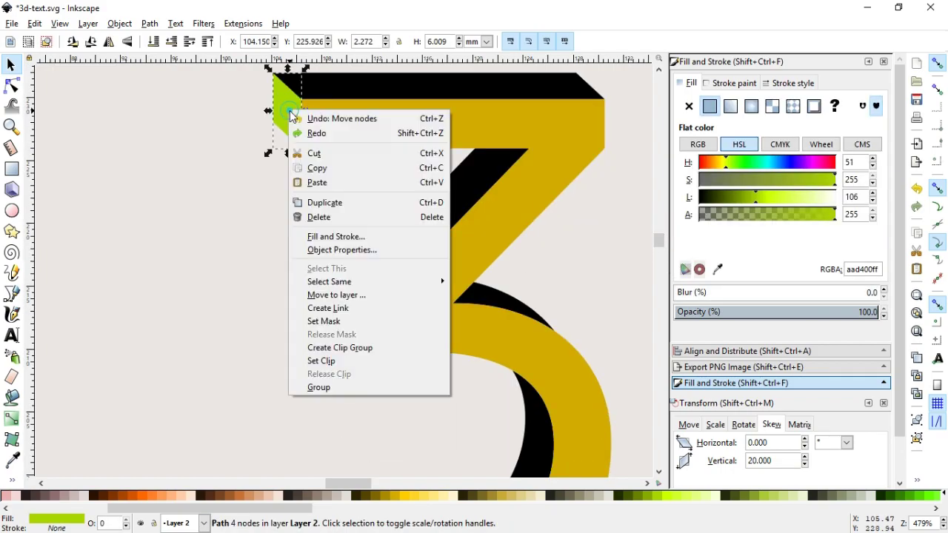
pyautogui.click(318, 203)
pyautogui.moveTo(281, 105); pyautogui.dragTo(353, 327)
pyautogui.click(268, 309)
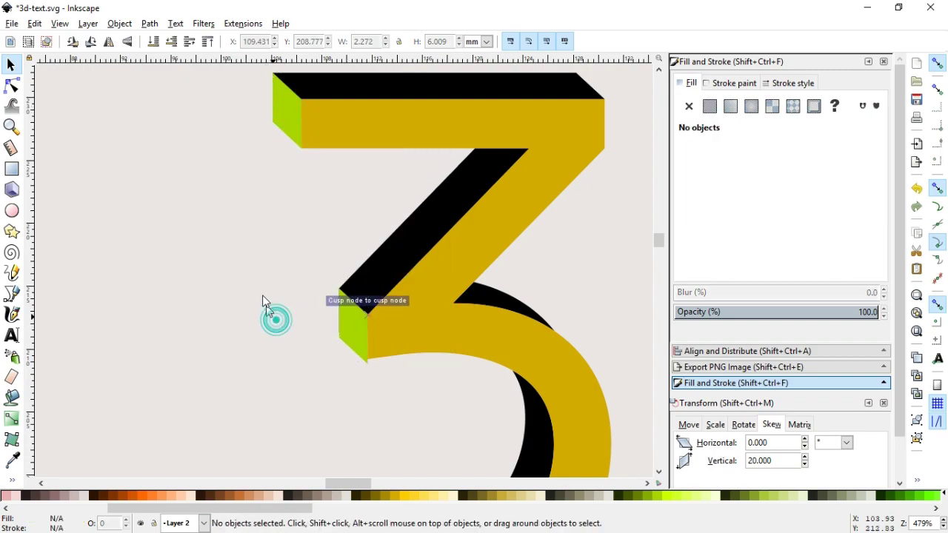
# Move the two lower nodes of the middle lime face up to meet the lower black and gold corners.
pyautogui.click(12, 128)
pyautogui.moveTo(311, 263); pyautogui.dragTo(429, 391)
pyautogui.click(11, 87)
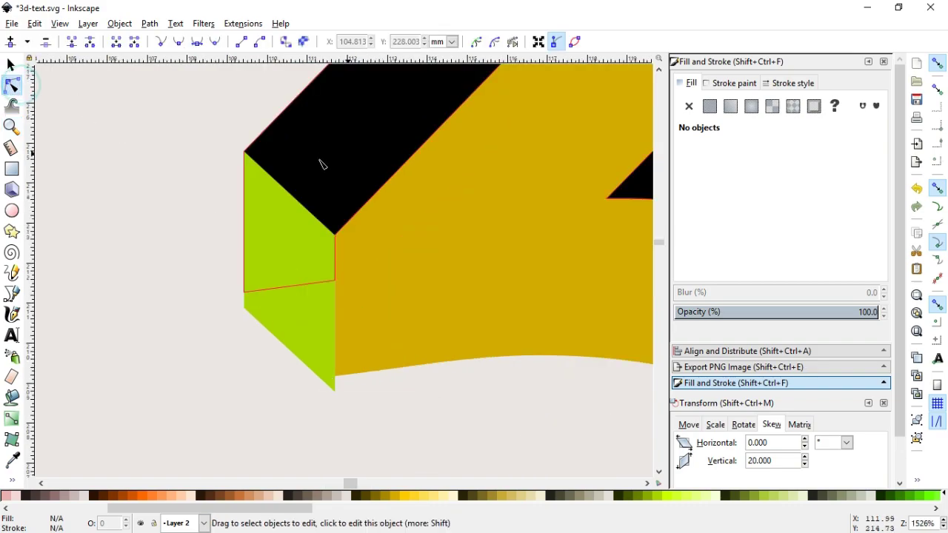
pyautogui.click(281, 233)
pyautogui.moveTo(334, 393); pyautogui.dragTo(335, 377)
pyautogui.hotkey('ctrl', 'z')
pyautogui.moveTo(226, 294); pyautogui.dragTo(259, 344)
pyautogui.moveTo(335, 391); pyautogui.dragTo(336, 377)
# Finish node editing on the middle arm, clear the selection and save the document.
pyautogui.click(368, 407)
pyautogui.click(359, 167)
pyautogui.click(15, 68)
pyautogui.click(131, 185)
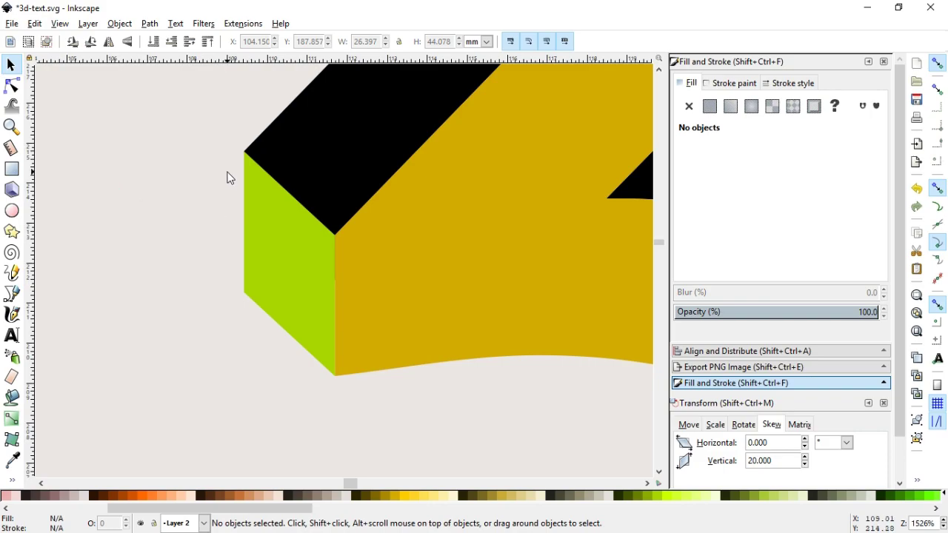
pyautogui.press('-')
pyautogui.press('-')
pyautogui.press('-')
pyautogui.press('-')
pyautogui.hotkey('ctrl', 's')
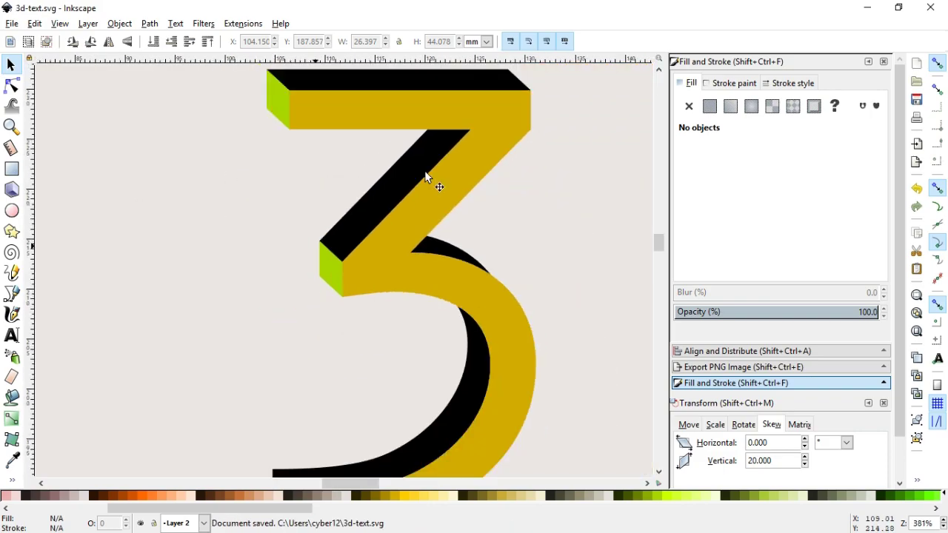
# Duplicate the middle lime face and snap the copy to the left end of the 3's bottom curve.
pyautogui.moveTo(660, 240); pyautogui.dragTo(660, 246)
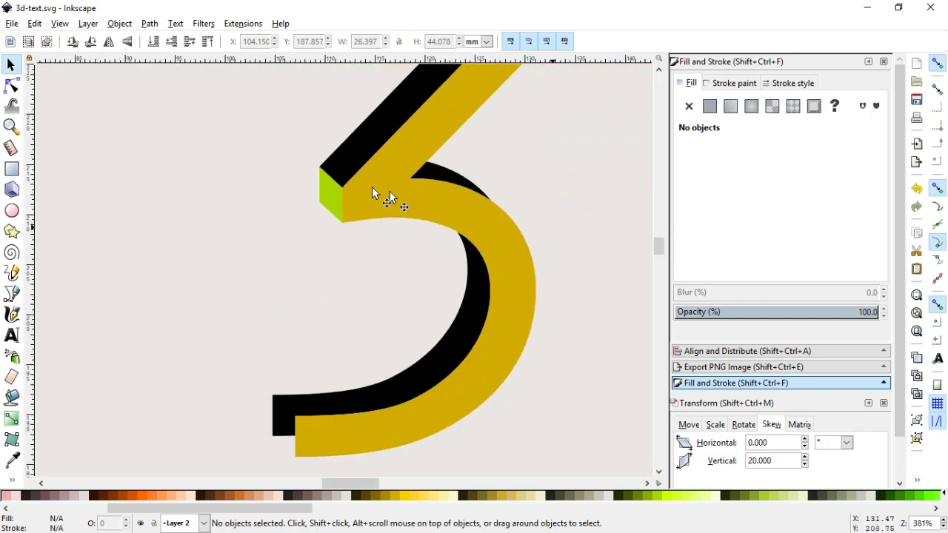
pyautogui.keyDown('ctrl'); pyautogui.click(328, 196); pyautogui.keyUp('ctrl')
pyautogui.moveTo(328, 197); pyautogui.dragTo(287, 418)
pyautogui.click(295, 249)
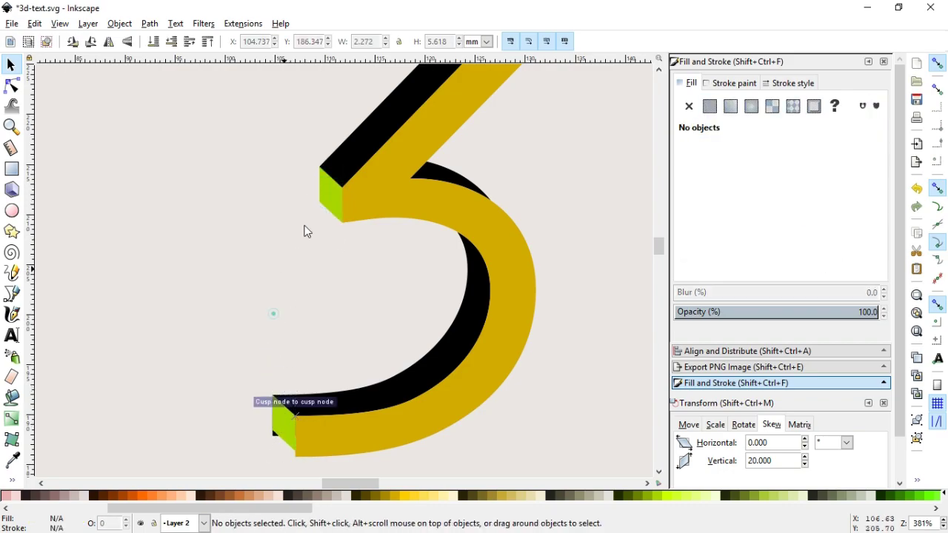
# Move the two lower nodes of the bottom lime face down onto the lower black and gold corners.
pyautogui.click(11, 126)
pyautogui.moveTo(212, 376); pyautogui.dragTo(361, 470)
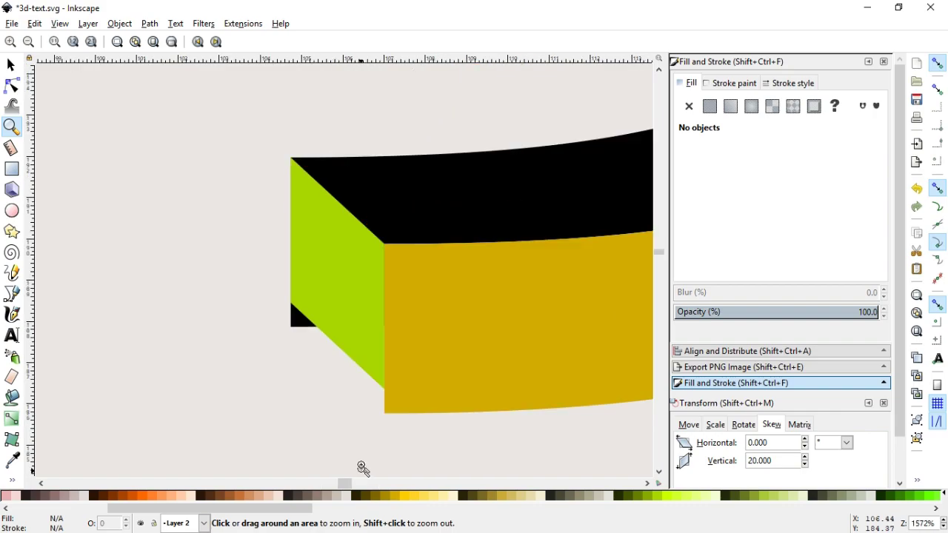
pyautogui.click(12, 86)
pyautogui.click(349, 296)
pyautogui.moveTo(260, 289); pyautogui.dragTo(387, 414)
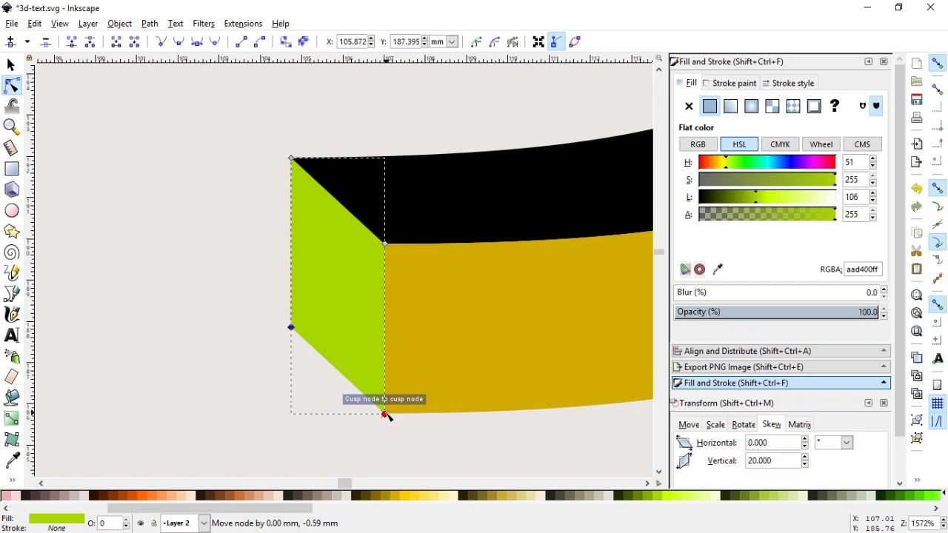
# Move the black path's lower-left node at the bottom curve inward behind the lime face, and save the document.
pyautogui.click(418, 214)
pyautogui.moveTo(292, 331); pyautogui.dragTo(320, 330)
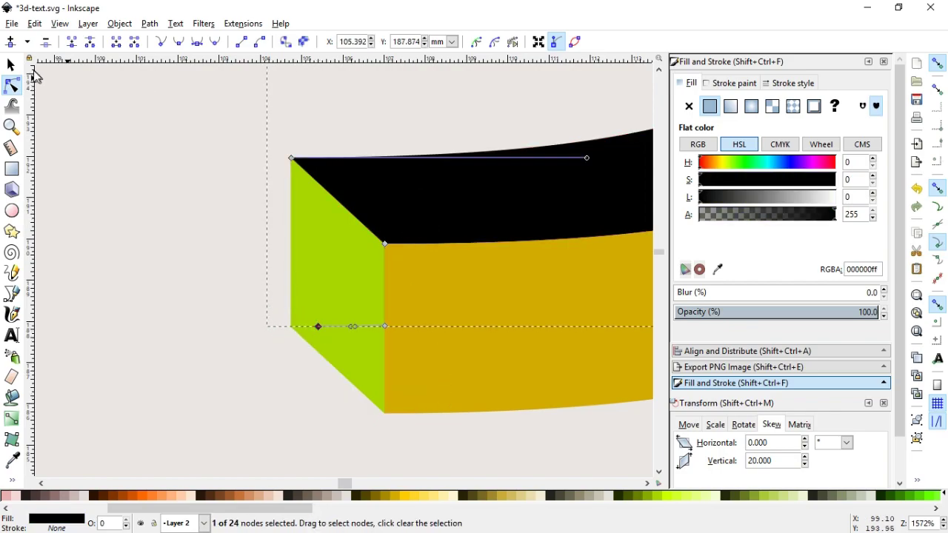
pyautogui.click(16, 68)
pyautogui.click(273, 354)
pyautogui.hotkey('ctrl', 's')
# Change the gold 3's fill to the light background tone ece8e6ff.
pyautogui.press('-')
pyautogui.press('-')
pyautogui.press('-')
pyautogui.press('-')
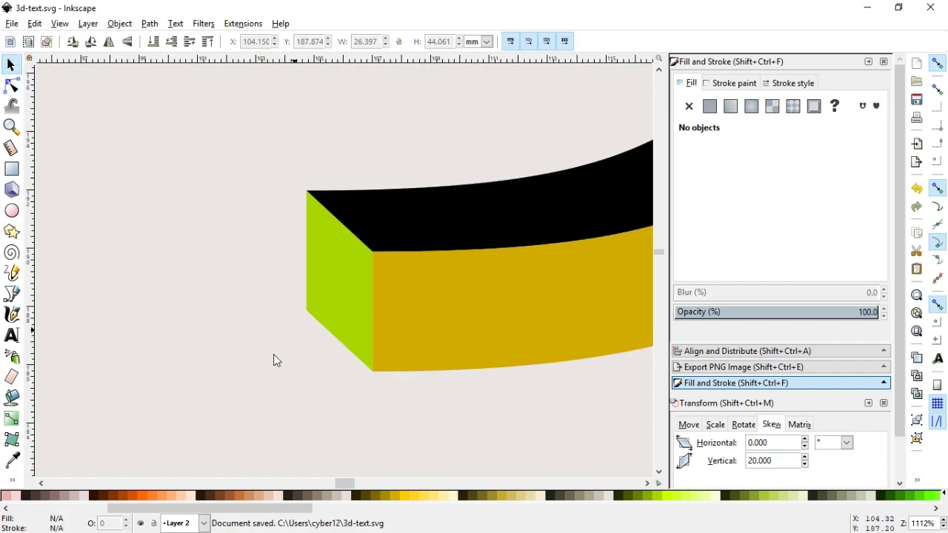
pyautogui.press('-')
pyautogui.moveTo(663, 251); pyautogui.dragTo(663, 244)
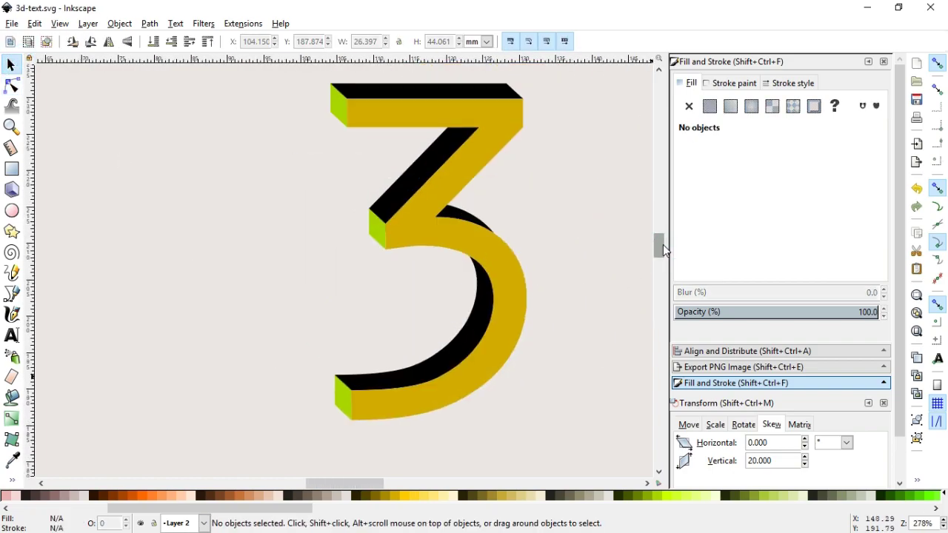
pyautogui.click(12, 126)
pyautogui.click(11, 65)
pyautogui.moveTo(661, 250); pyautogui.dragTo(661, 249)
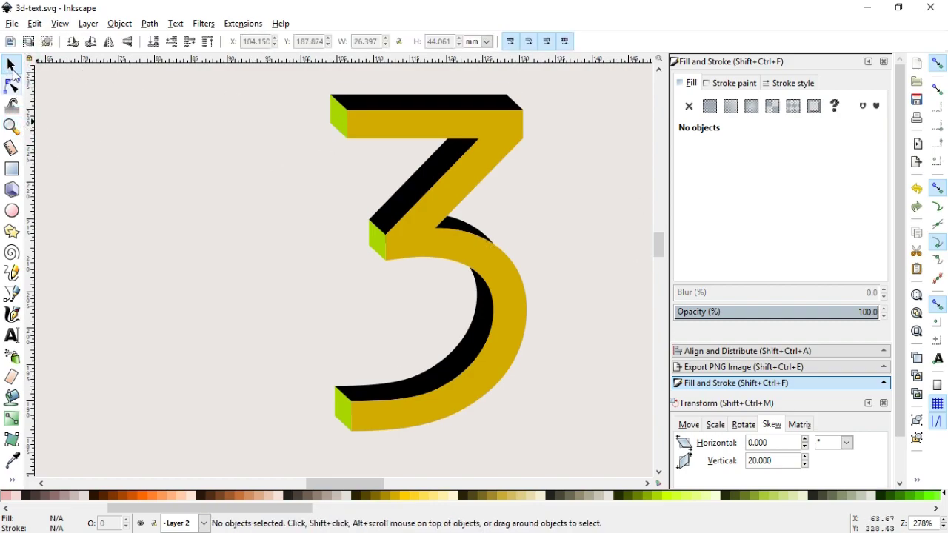
pyautogui.click(11, 66)
pyautogui.click(510, 331)
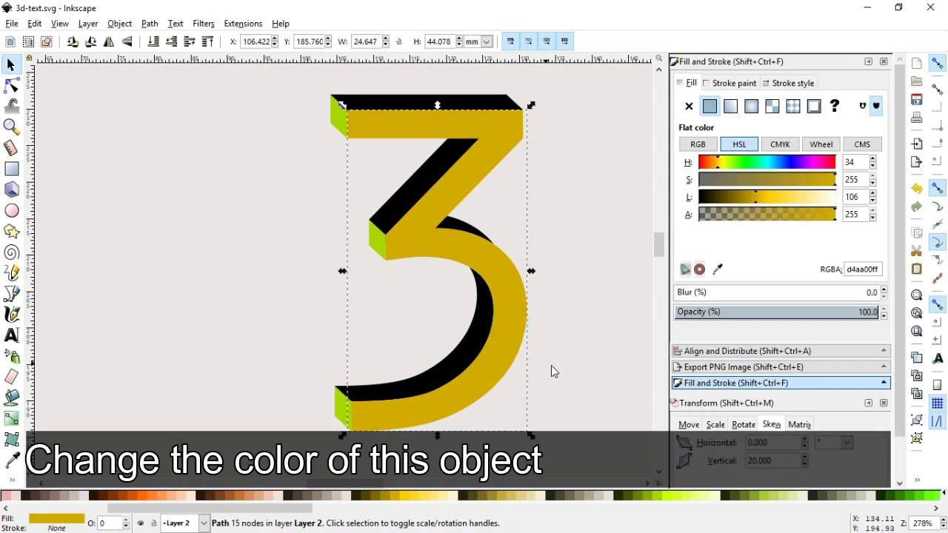
pyautogui.click(351, 498)
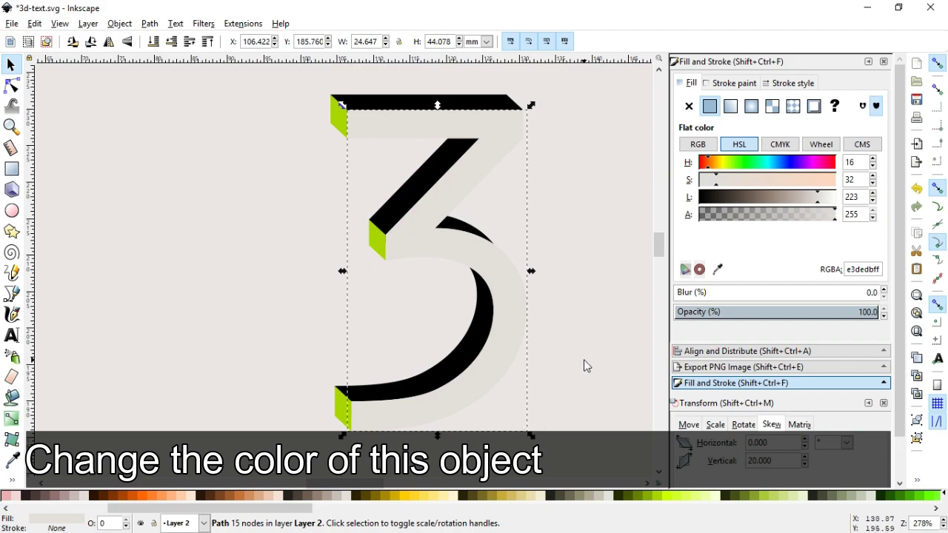
pyautogui.click(824, 197)
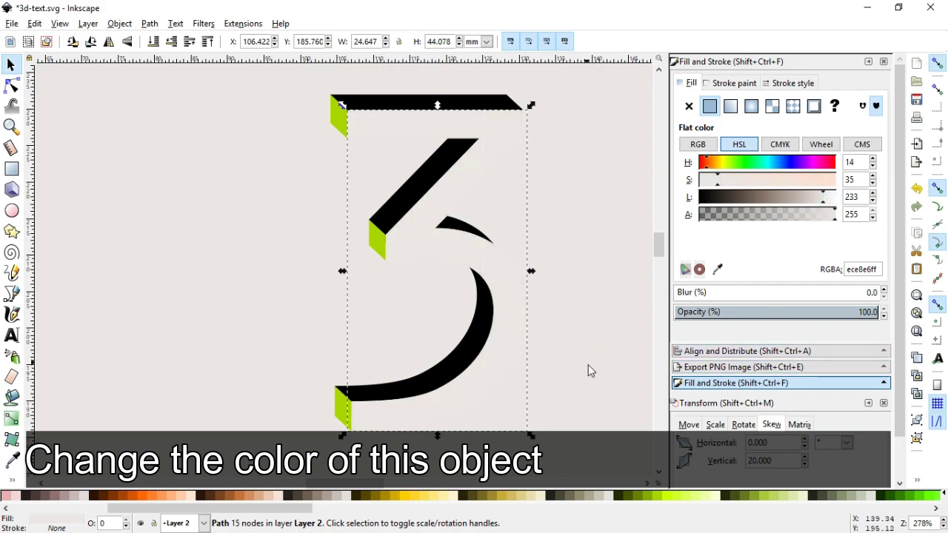
pyautogui.click(588, 364)
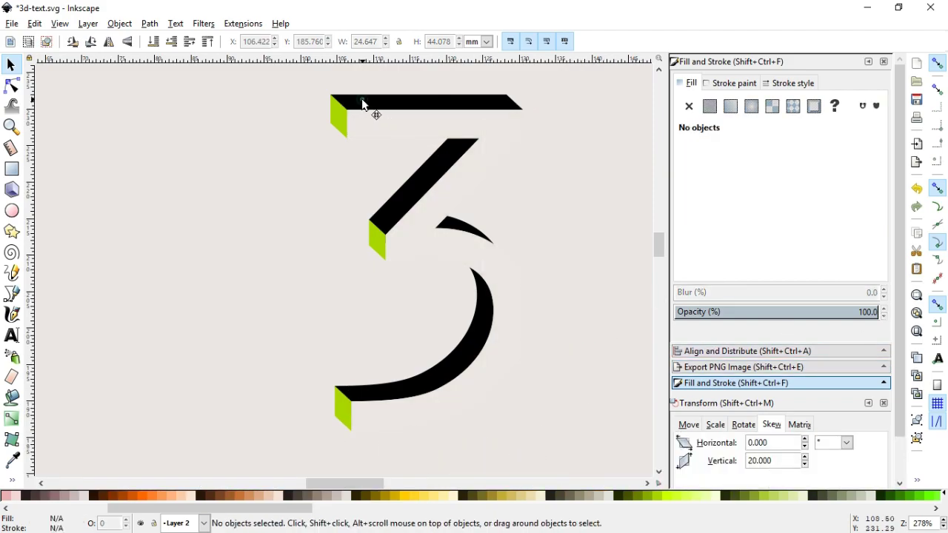
# Break apart the black extrusion path of the 3 into separate pieces and clear the selection.
pyautogui.click(363, 104)
pyautogui.click(150, 24)
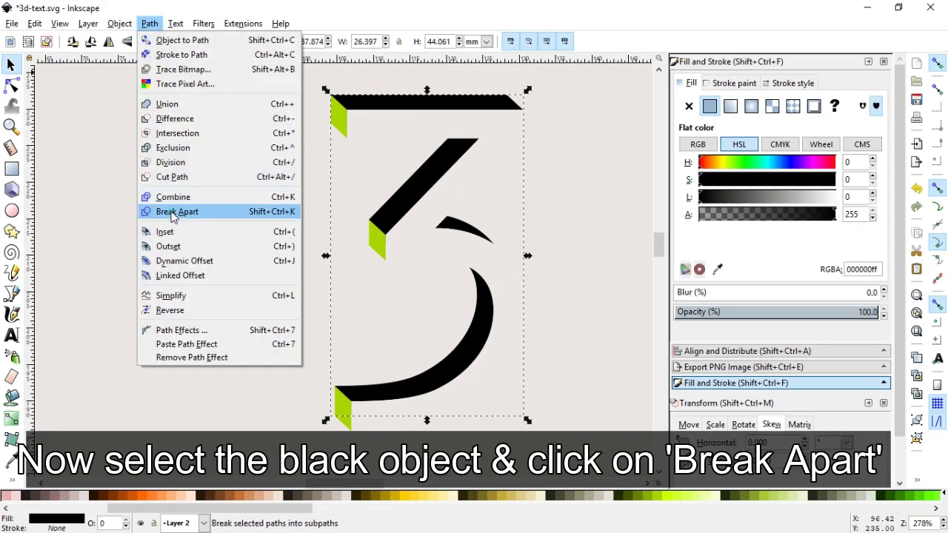
pyautogui.click(173, 213)
pyautogui.click(393, 114)
# Give the top black bar a linear gradient fill and snap the gradient's start handle to the bar's upper-left corner.
pyautogui.click(421, 106)
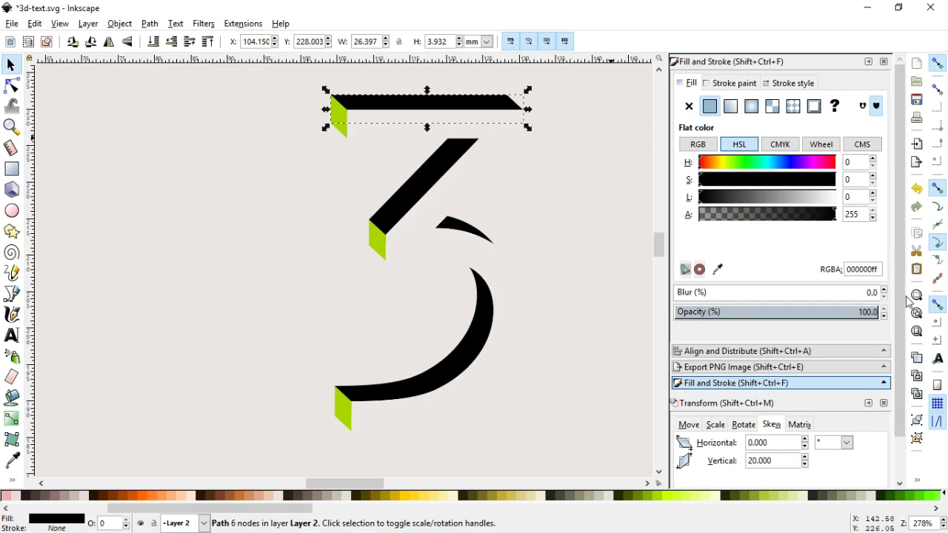
pyautogui.moveTo(901, 308)
pyautogui.mouseDown()
pyautogui.moveTo(897, 301)
pyautogui.moveTo(906, 377)
pyautogui.moveTo(907, 254)
pyautogui.mouseUp()
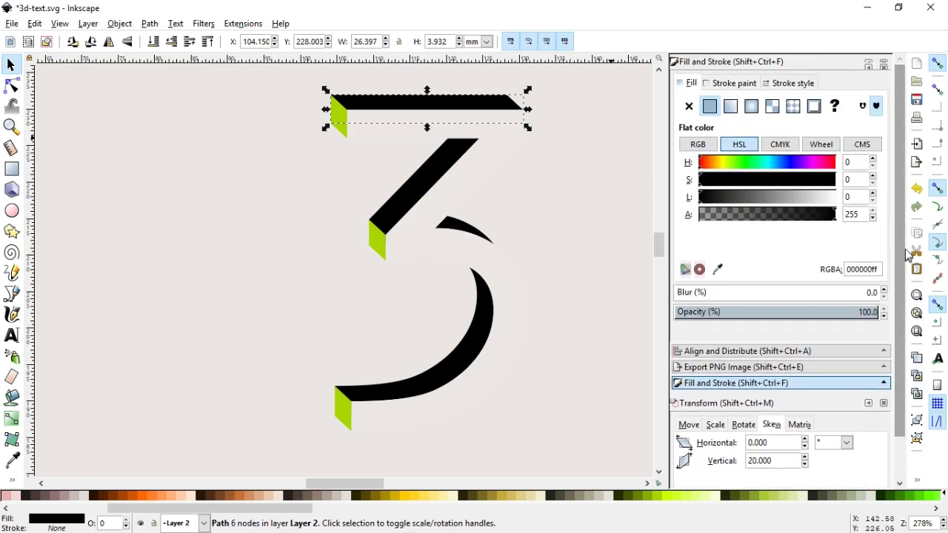
pyautogui.click(730, 108)
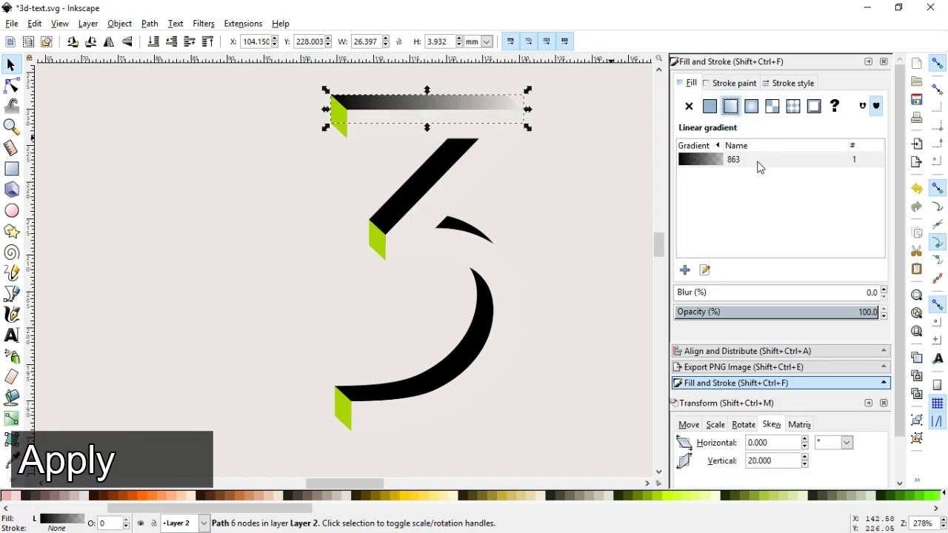
pyautogui.click(704, 270)
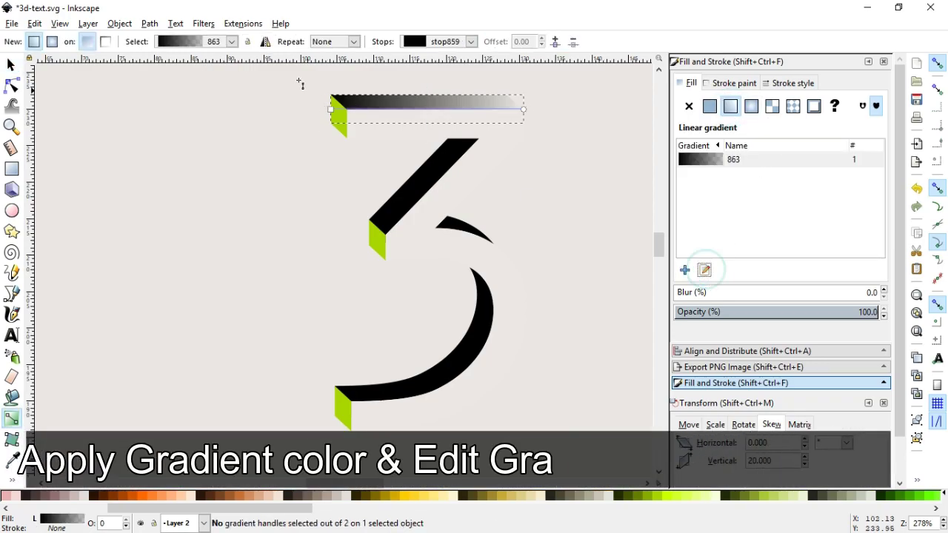
pyautogui.moveTo(335, 114); pyautogui.dragTo(331, 97)
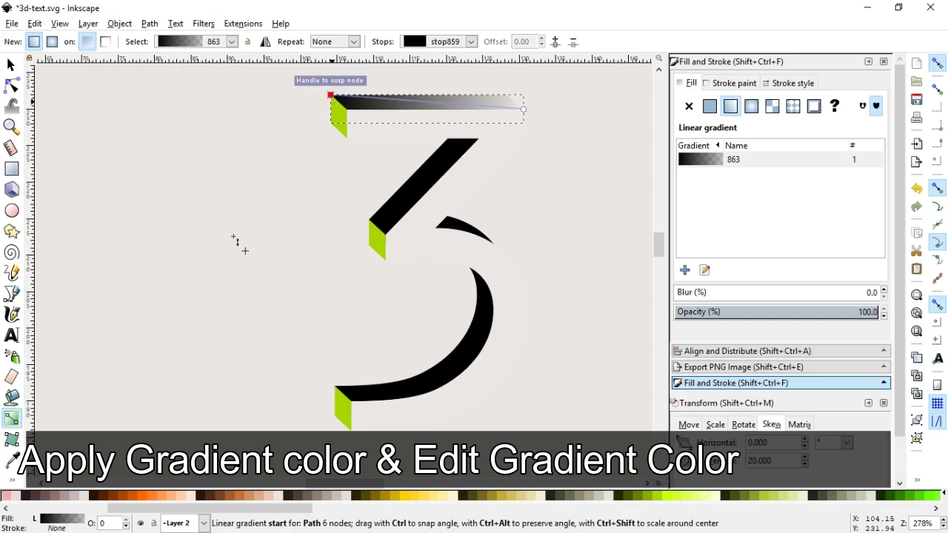
# Colour the top bar's gradient from 00ccff at the start to 0088aa at the end, and deselect the bar.
pyautogui.moveTo(271, 511); pyautogui.dragTo(614, 523)
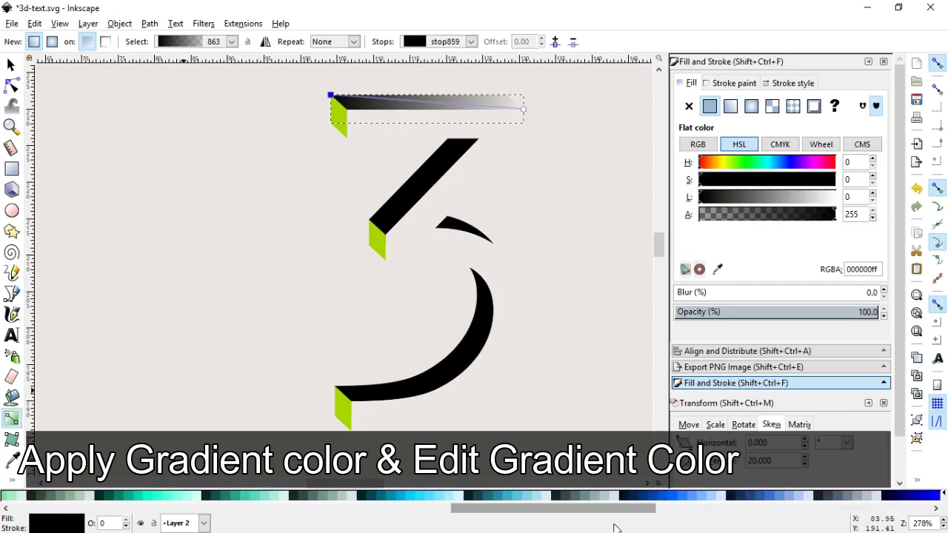
pyautogui.click(410, 496)
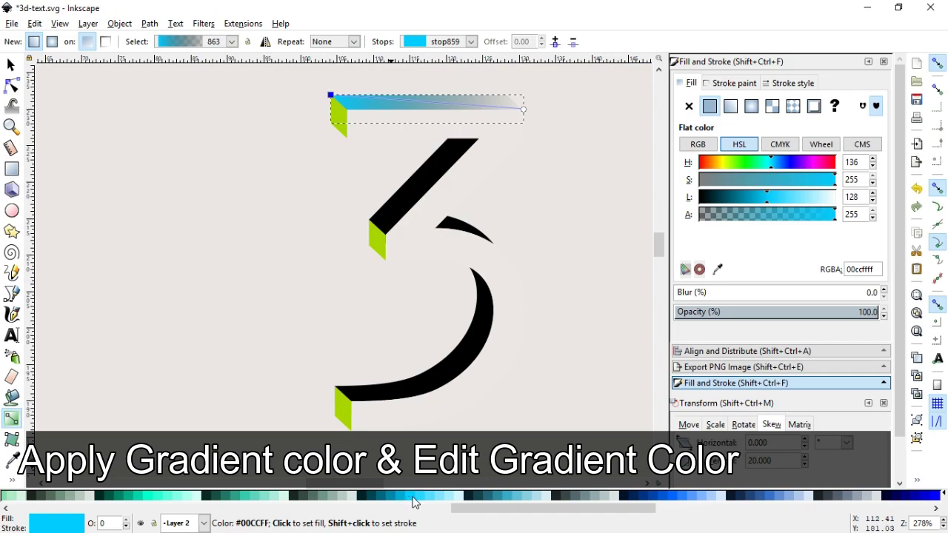
pyautogui.click(524, 110)
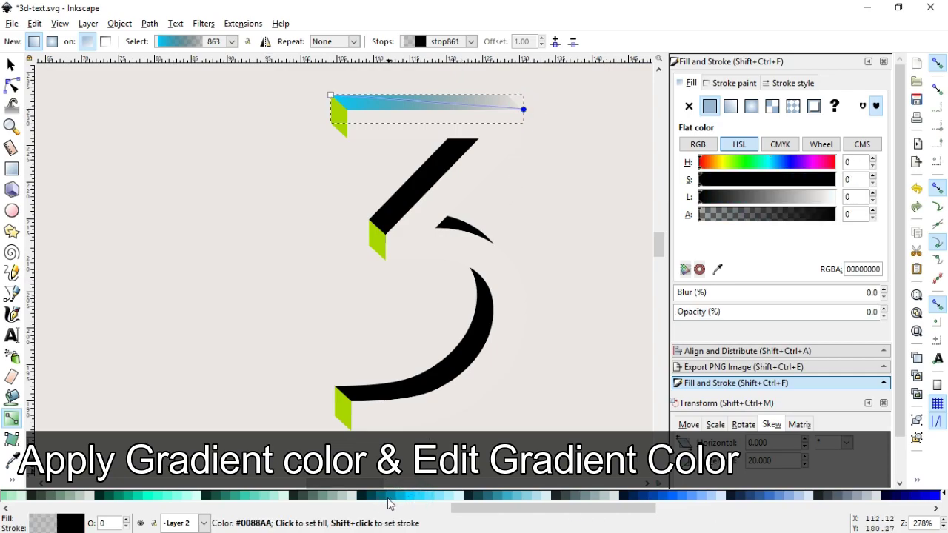
pyautogui.click(392, 496)
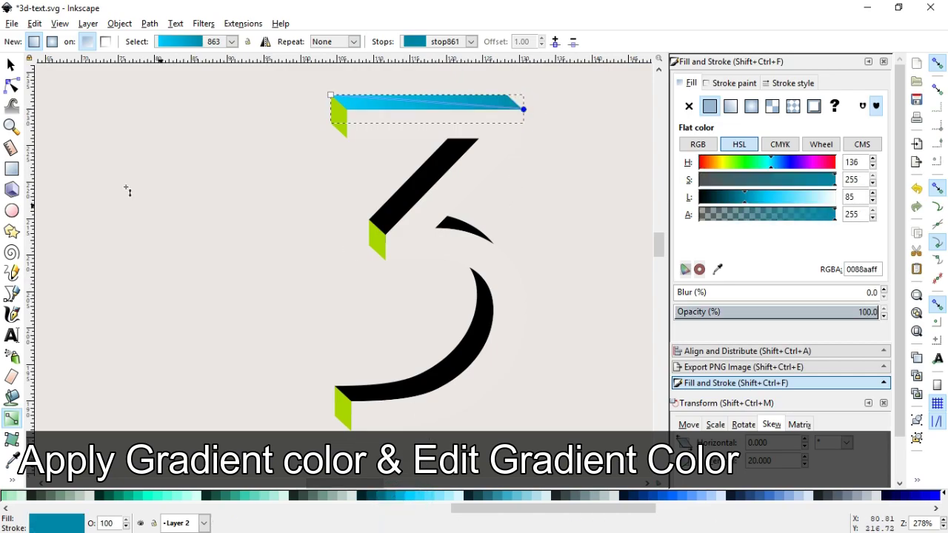
pyautogui.click(11, 66)
pyautogui.click(148, 152)
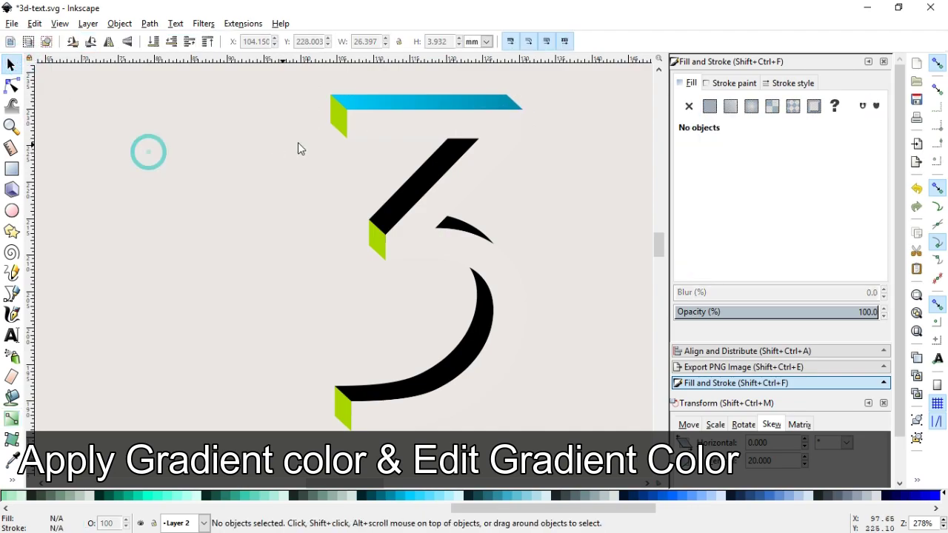
# Fill the top lime face with the existing blue linear gradient and move its start handle outward beyond the face's upper-left corner.
pyautogui.click(337, 123)
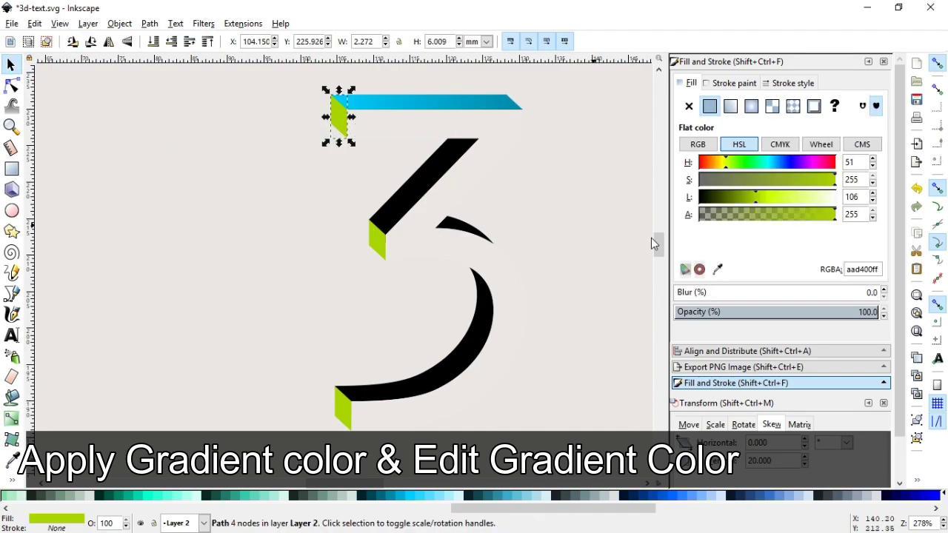
pyautogui.click(731, 106)
pyautogui.click(713, 176)
pyautogui.click(704, 269)
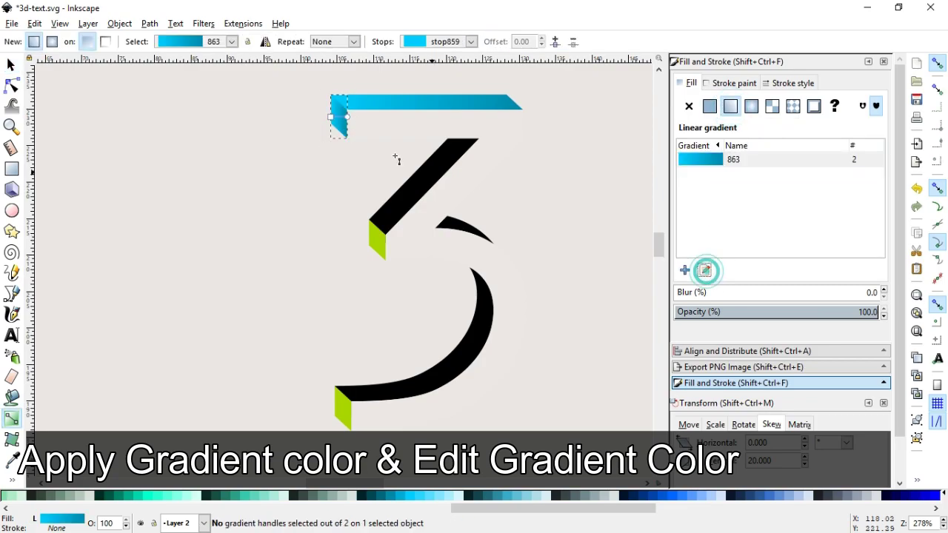
pyautogui.click(326, 116)
pyautogui.moveTo(326, 116); pyautogui.dragTo(299, 78)
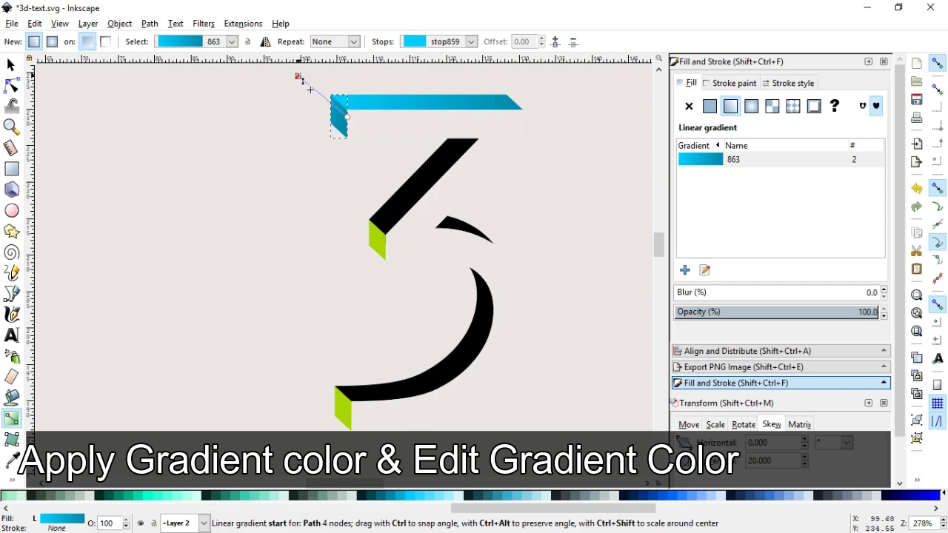
# Lighten the end stop of the top side face's gradient to a bright cyan with lightness about 162, and deselect the face.
pyautogui.click(346, 116)
pyautogui.moveTo(788, 199)
pyautogui.mouseDown()
pyautogui.moveTo(805, 197)
pyautogui.moveTo(743, 197)
pyautogui.moveTo(795, 203)
pyautogui.mouseUp()
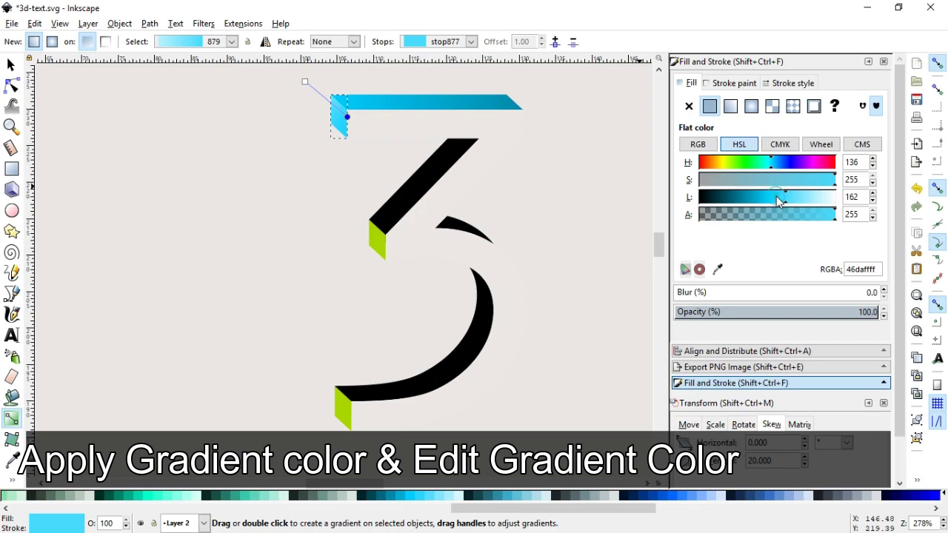
pyautogui.click(11, 65)
pyautogui.click(213, 152)
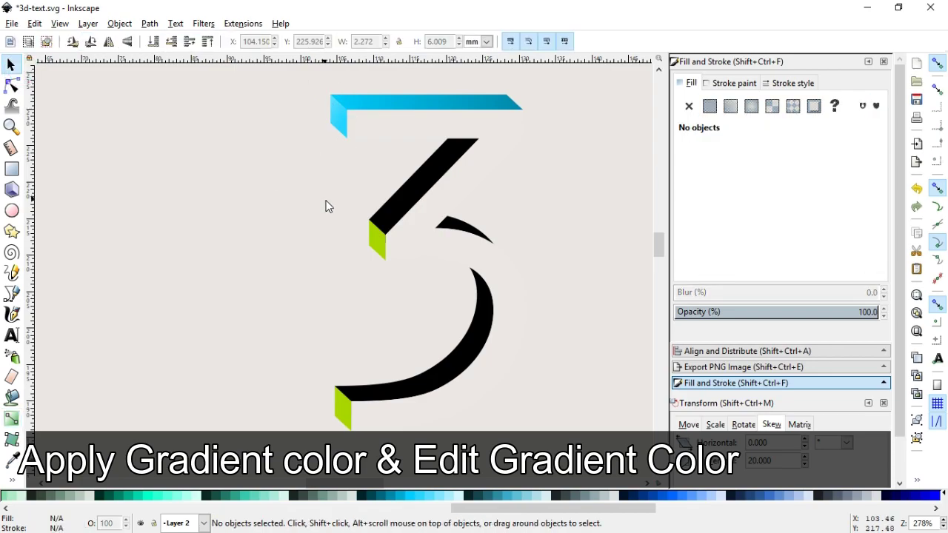
# Fill the black diagonal piece with ffcc00, turn it into a linear gradient, raise the end handle and make the end stop opaque ffcc00.
pyautogui.click(407, 190)
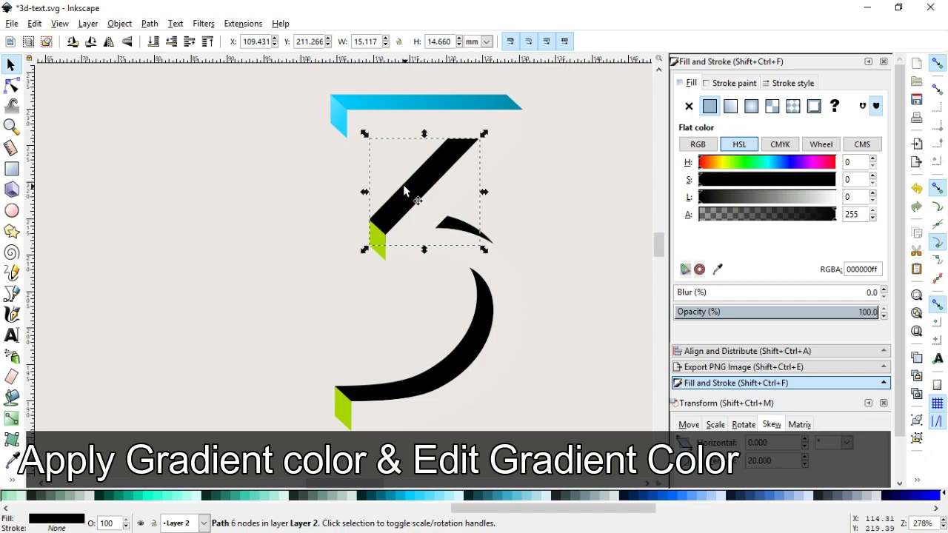
pyautogui.moveTo(522, 512); pyautogui.dragTo(117, 518)
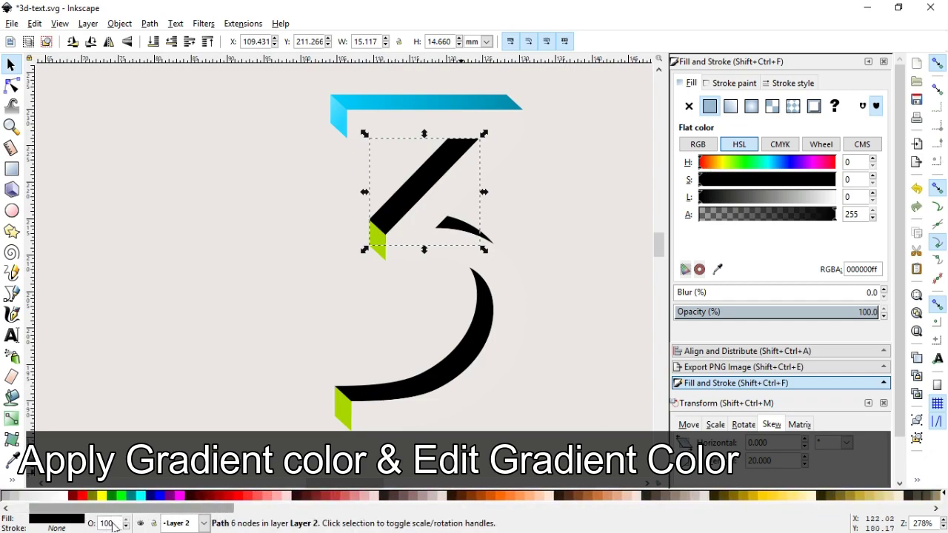
pyautogui.click(618, 497)
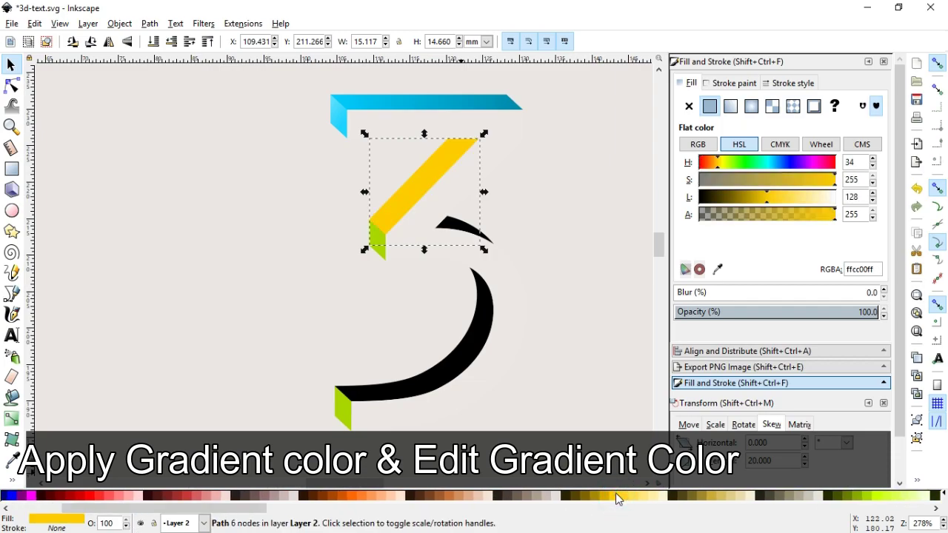
pyautogui.click(730, 108)
pyautogui.click(704, 270)
pyautogui.moveTo(480, 191); pyautogui.dragTo(480, 155)
pyautogui.click(479, 154)
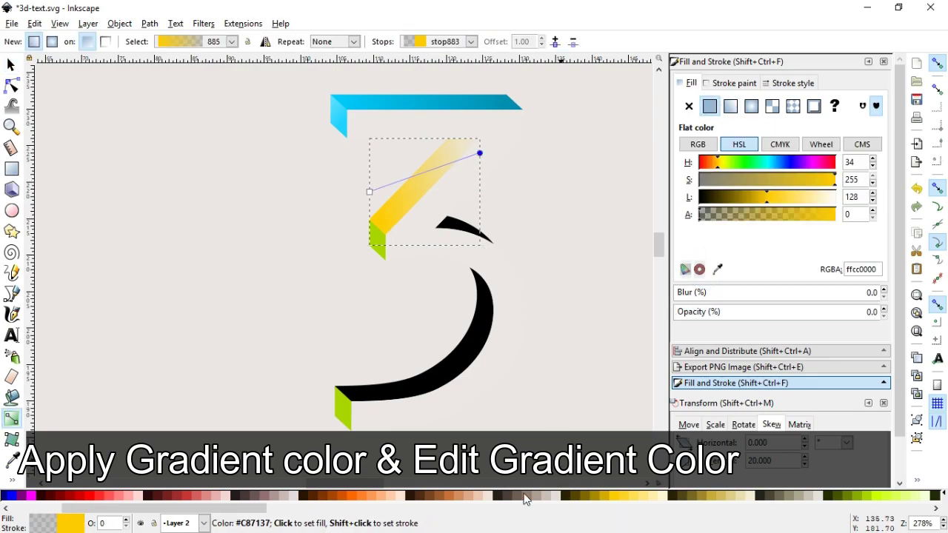
pyautogui.click(619, 498)
# Set the diagonal gradient's start stop to magenta ff00c3 and pull its start handle far out below and left of the piece.
pyautogui.moveTo(369, 192); pyautogui.dragTo(363, 206)
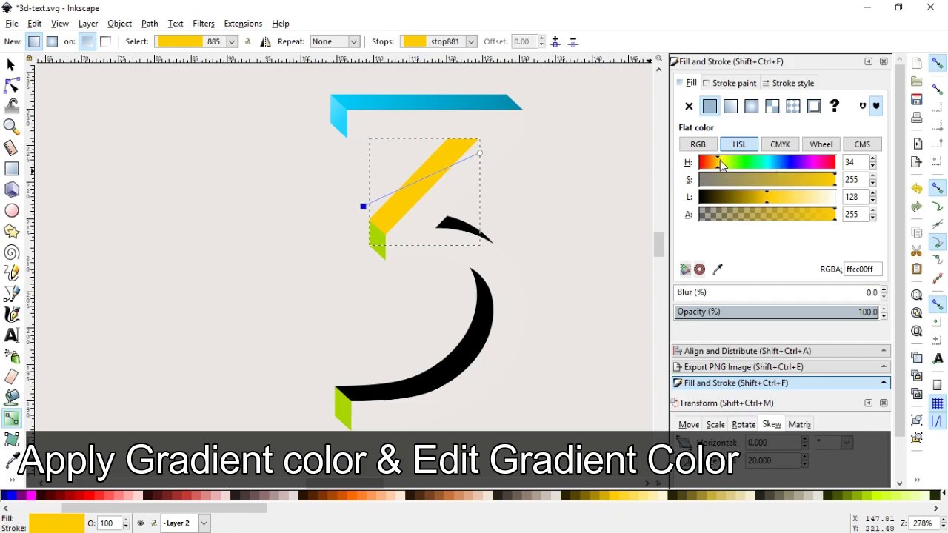
pyautogui.click(720, 161)
pyautogui.moveTo(718, 161); pyautogui.dragTo(716, 165)
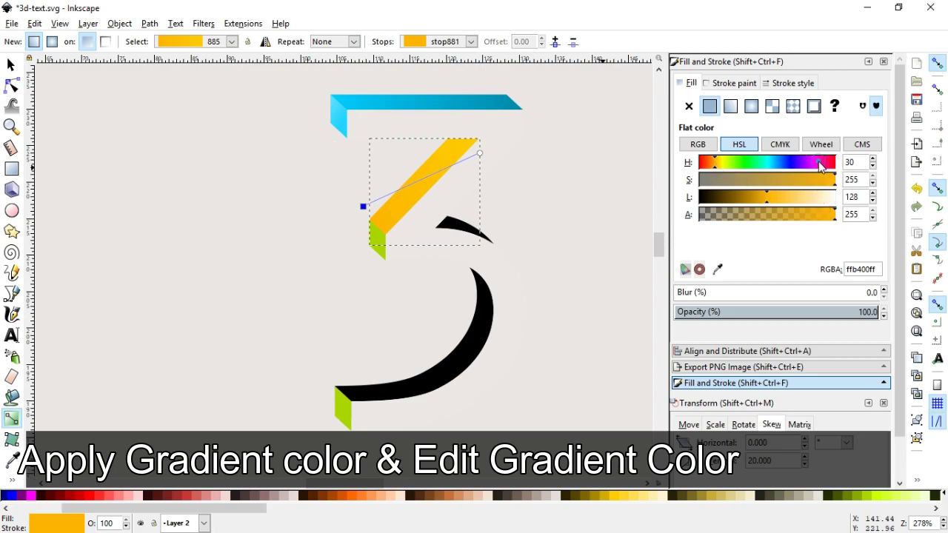
pyautogui.click(819, 161)
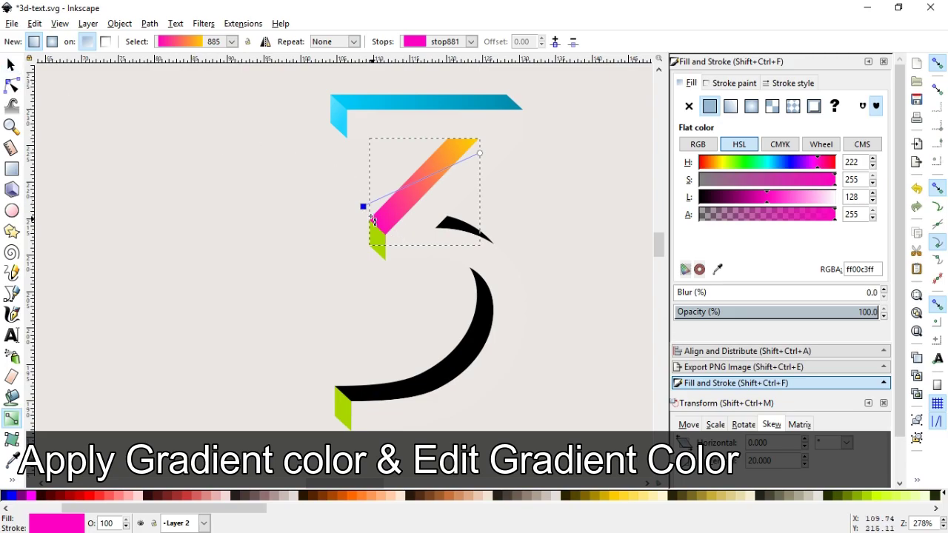
pyautogui.moveTo(363, 206); pyautogui.dragTo(252, 291)
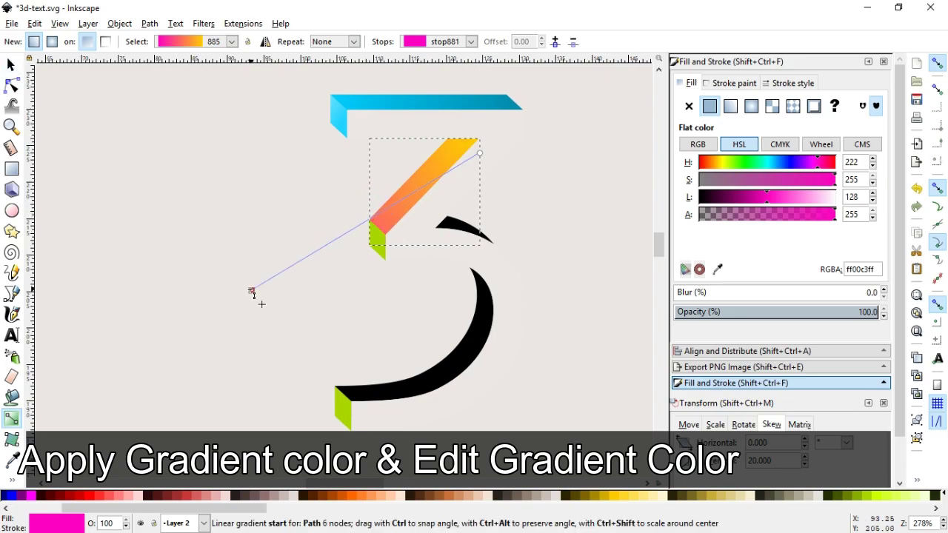
pyautogui.click(12, 65)
pyautogui.click(176, 168)
# Fill the middle lime face with the magenta-to-yellow gradient, placing its start handle above the face and its end handle below it.
pyautogui.click(377, 243)
pyautogui.click(731, 107)
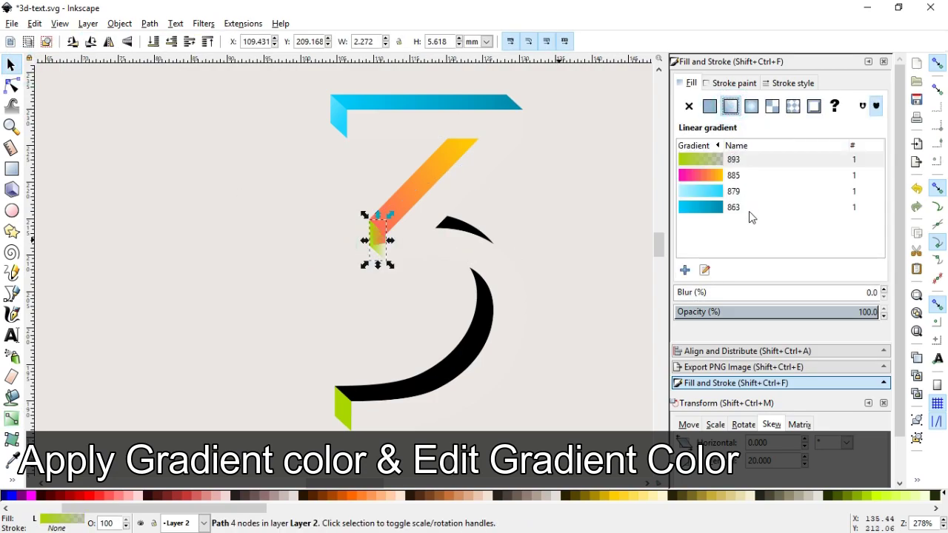
pyautogui.click(707, 176)
pyautogui.click(704, 270)
pyautogui.moveTo(377, 249); pyautogui.dragTo(338, 311)
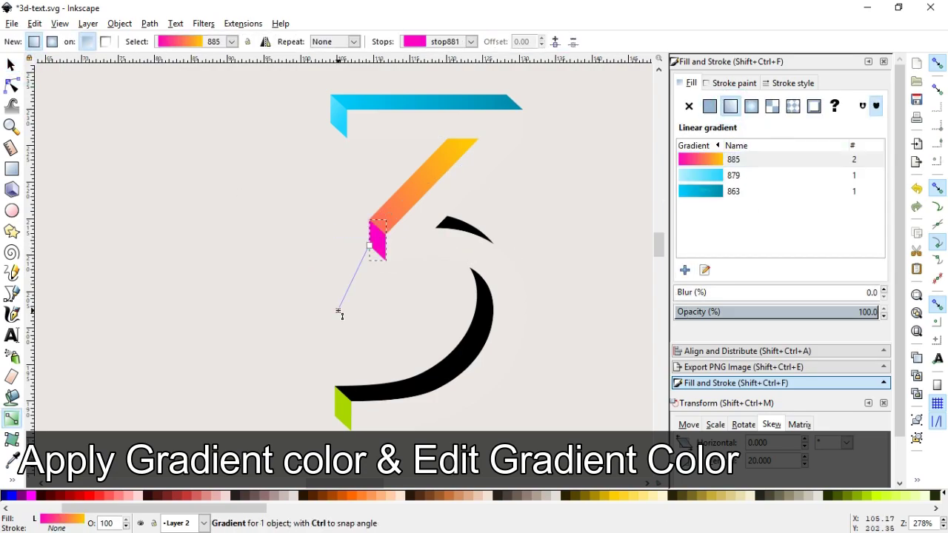
pyautogui.moveTo(371, 245); pyautogui.dragTo(381, 185)
pyautogui.moveTo(339, 311); pyautogui.dragTo(387, 337)
pyautogui.moveTo(380, 185); pyautogui.dragTo(379, 185)
# Lighten the start stop of the middle side face's gradient to pale pink ff92e5, and deselect the face.
pyautogui.click(381, 186)
pyautogui.moveTo(780, 197); pyautogui.dragTo(806, 197)
pyautogui.click(14, 68)
pyautogui.click(165, 167)
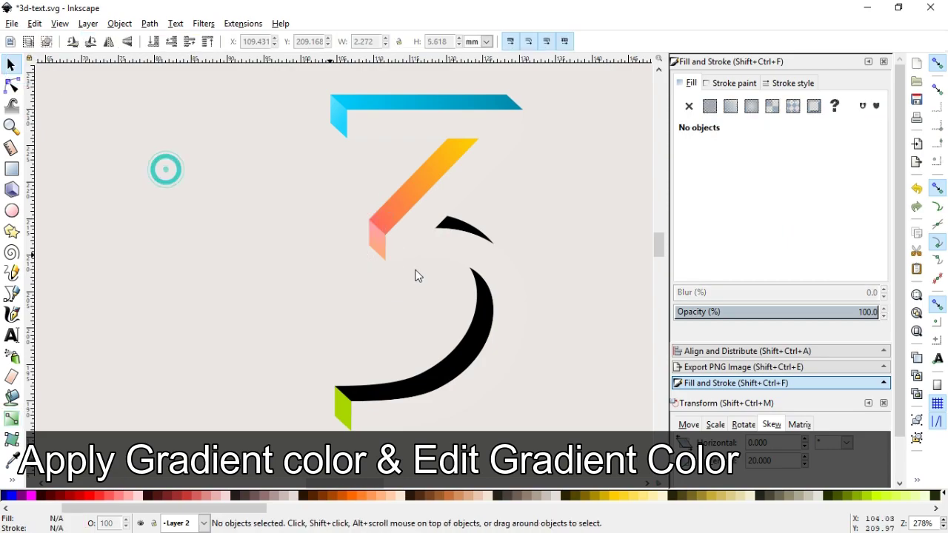
# Fill the small black curved sliver with the pale pink-to-yellow linear gradient and open that gradient for editing.
pyautogui.click(465, 223)
pyautogui.click(730, 106)
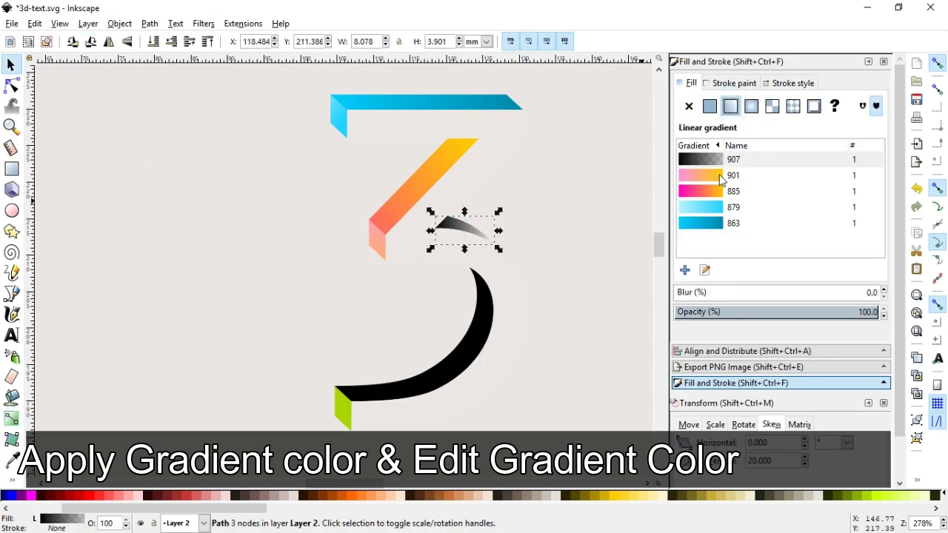
pyautogui.click(719, 176)
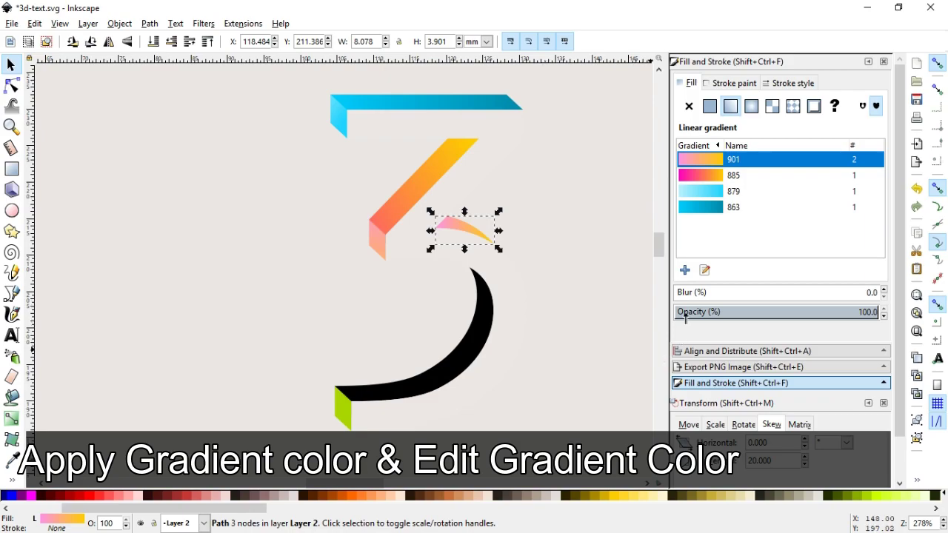
pyautogui.click(704, 270)
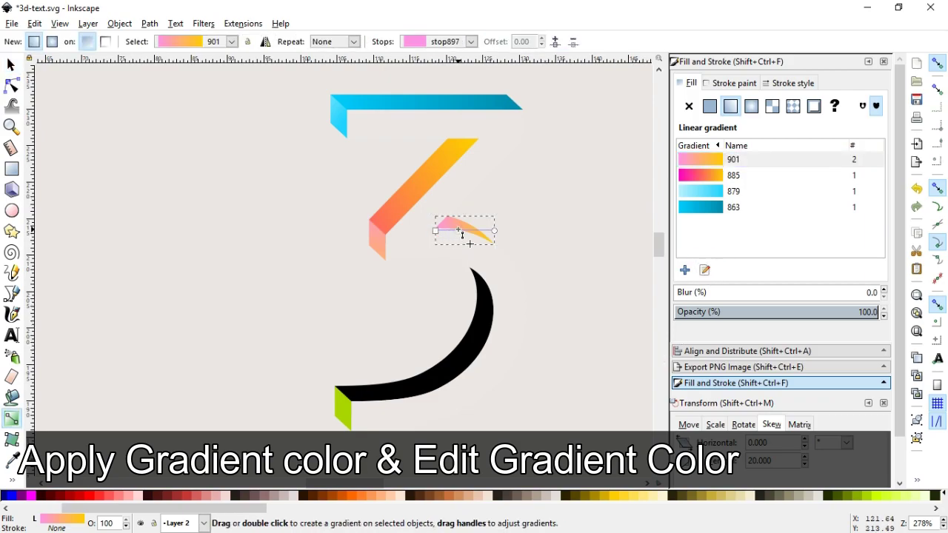
# Darken the start stop of the curved sliver's gradient to magenta d500a3, and deselect the sliver.
pyautogui.click(435, 230)
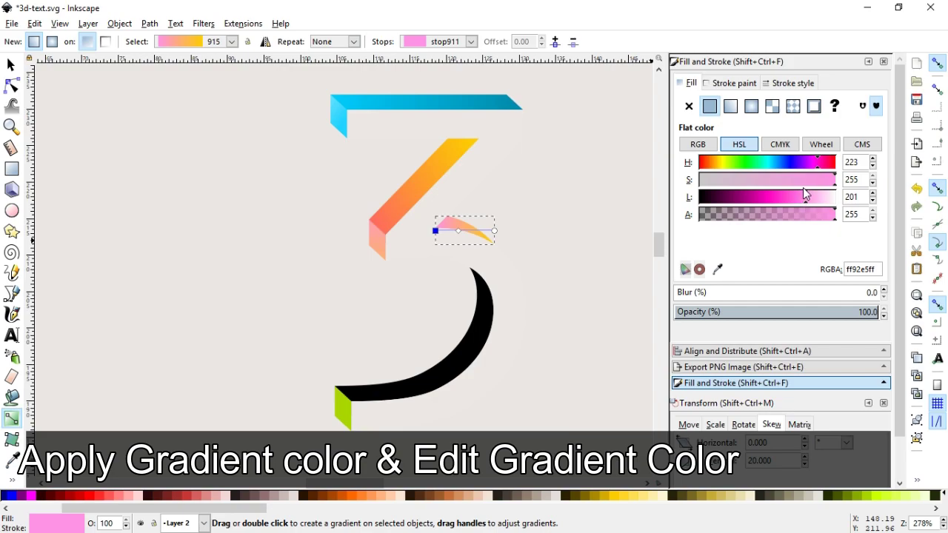
pyautogui.moveTo(800, 196); pyautogui.dragTo(785, 201)
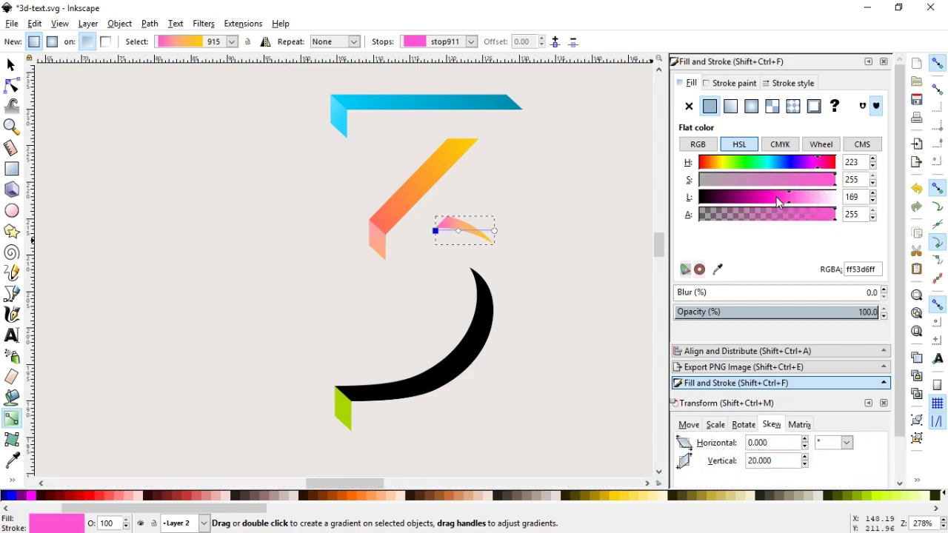
pyautogui.click(757, 199)
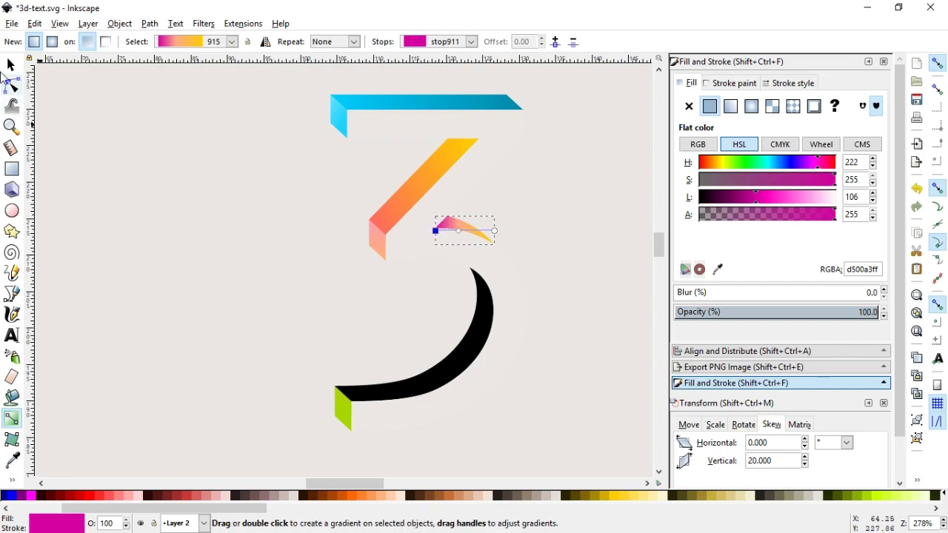
pyautogui.click(20, 68)
pyautogui.click(240, 225)
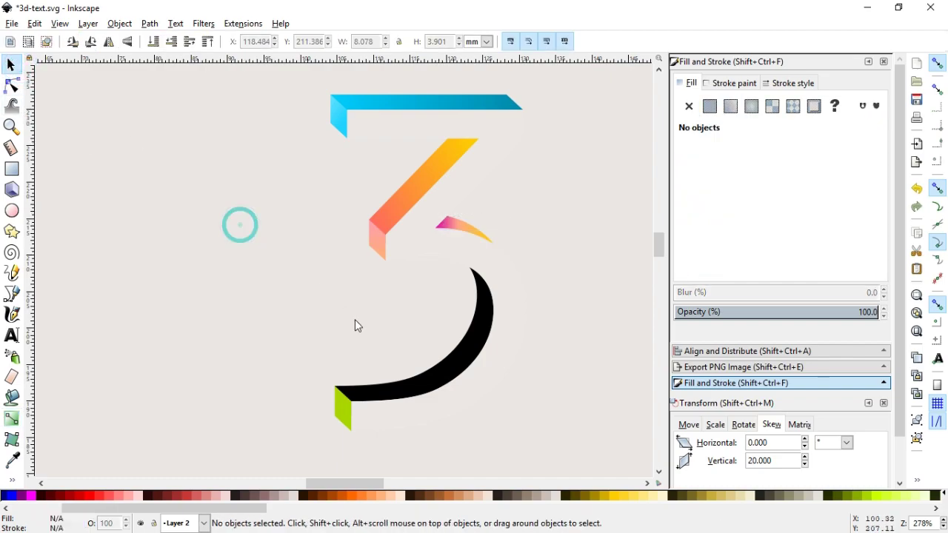
# Fill the large black curve with the magenta-to-yellow linear gradient, placing its start handle above the curve and its end handle beyond the curve's lower-left end.
pyautogui.click(439, 367)
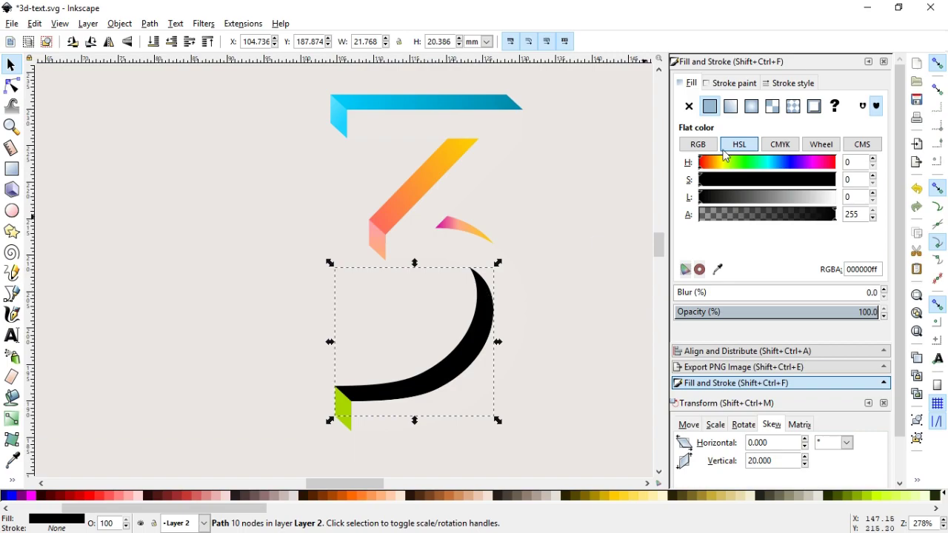
pyautogui.click(731, 106)
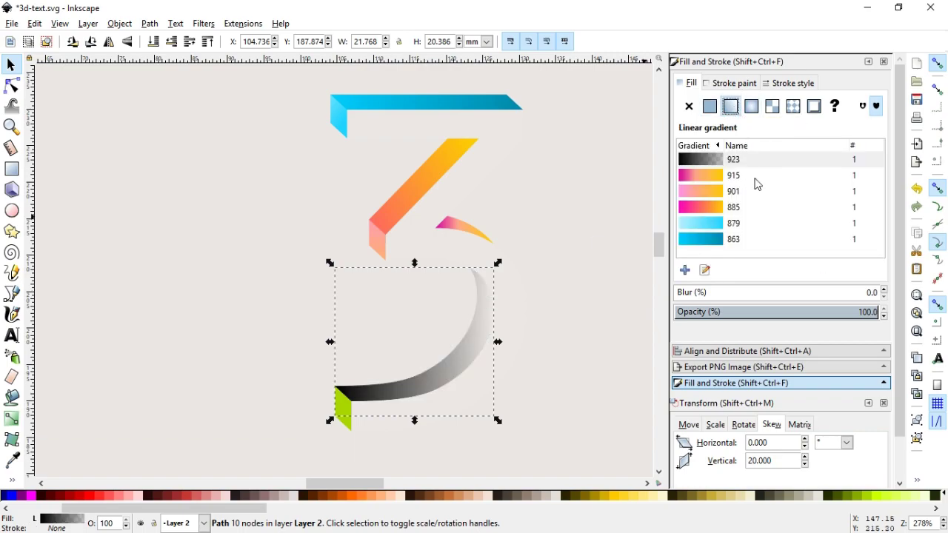
pyautogui.click(705, 271)
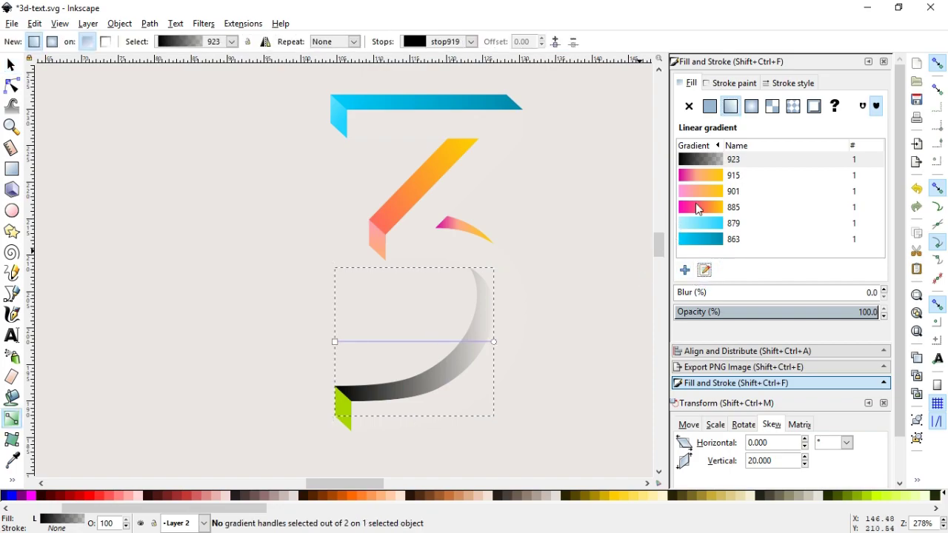
pyautogui.click(702, 207)
pyautogui.moveTo(334, 342); pyautogui.dragTo(324, 420)
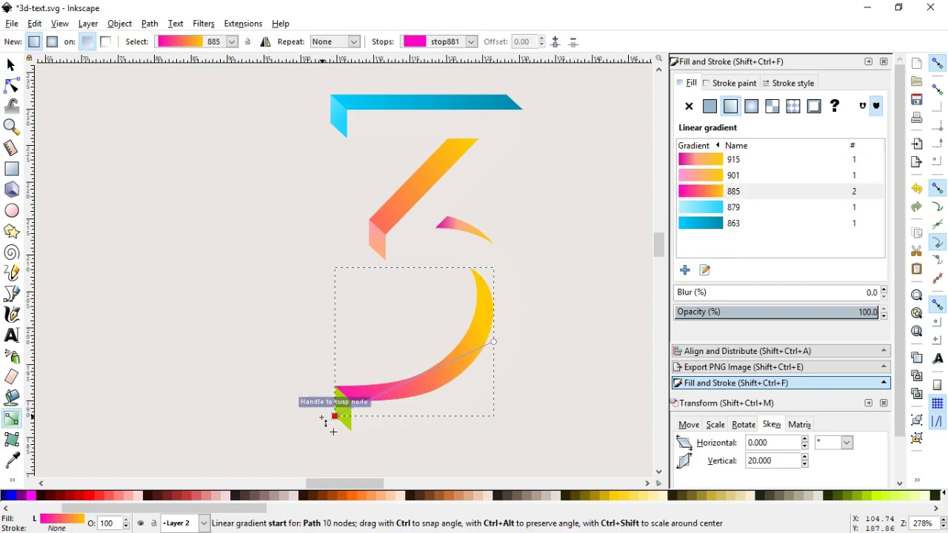
pyautogui.moveTo(393, 252); pyautogui.dragTo(411, 250)
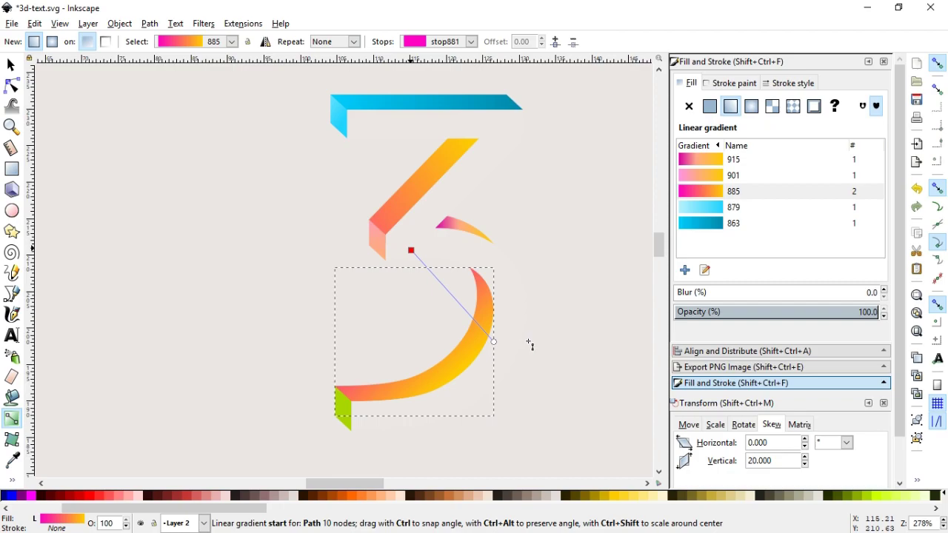
pyautogui.moveTo(494, 342); pyautogui.dragTo(305, 438)
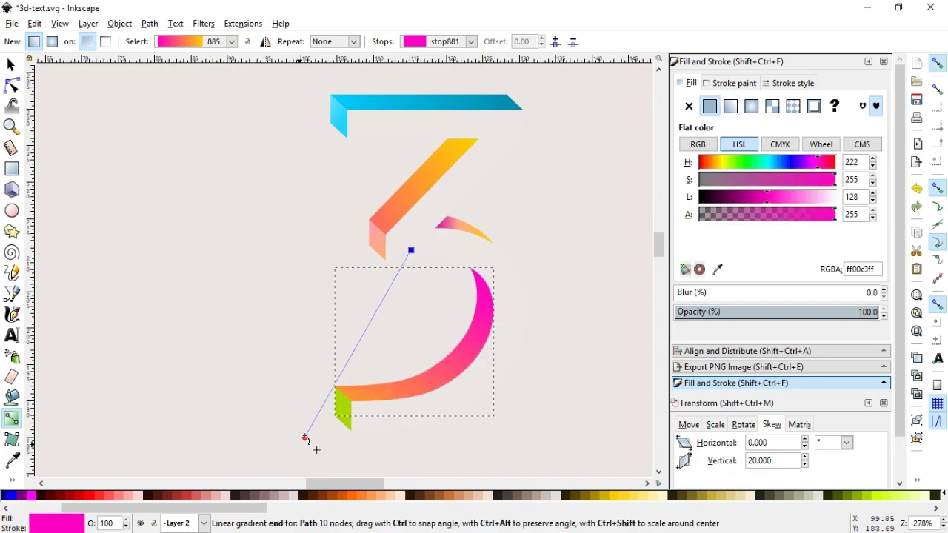
# Add a middle stop to the large curve's gradient, recolour its end stop to red ff0000, and deselect the curve.
pyautogui.doubleClick(370, 323)
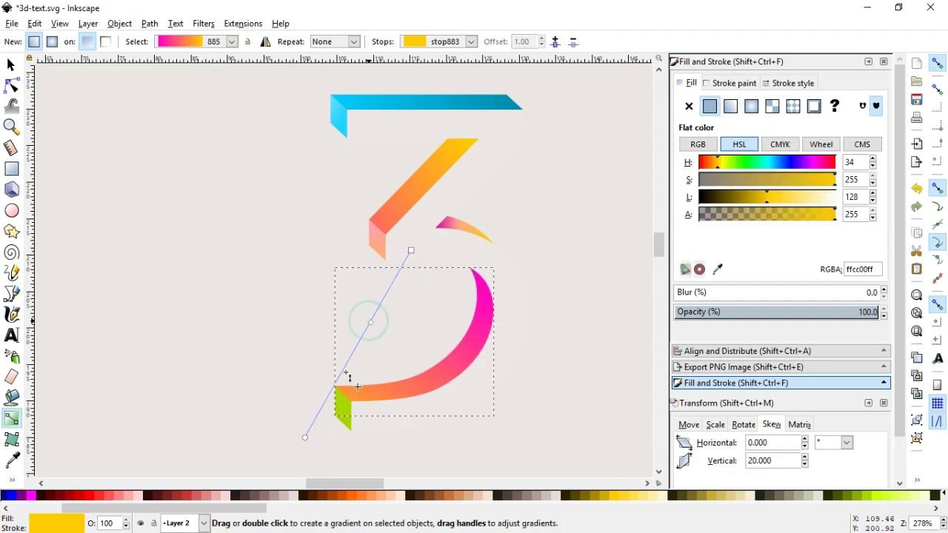
pyautogui.click(304, 438)
pyautogui.click(84, 494)
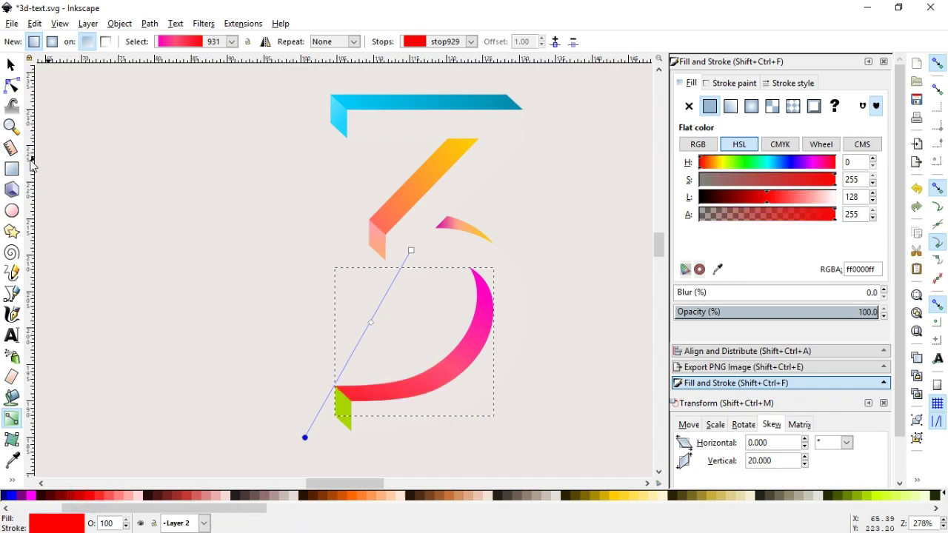
pyautogui.click(11, 66)
pyautogui.click(152, 208)
# Fill the bottom lime face with the magenta-to-red gradient, placing its start handle well above the face and its end handle at the face's lower-left corner.
pyautogui.click(341, 407)
pyautogui.click(730, 106)
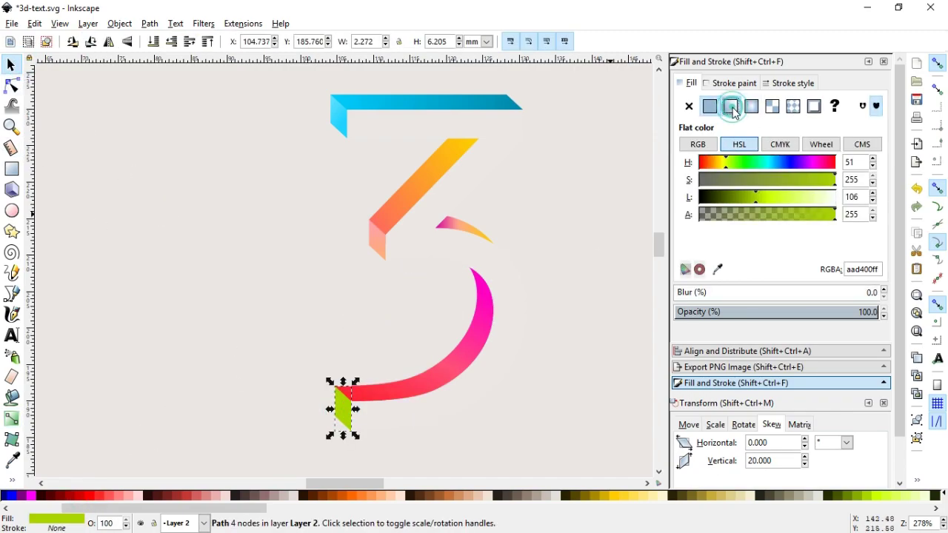
pyautogui.click(706, 228)
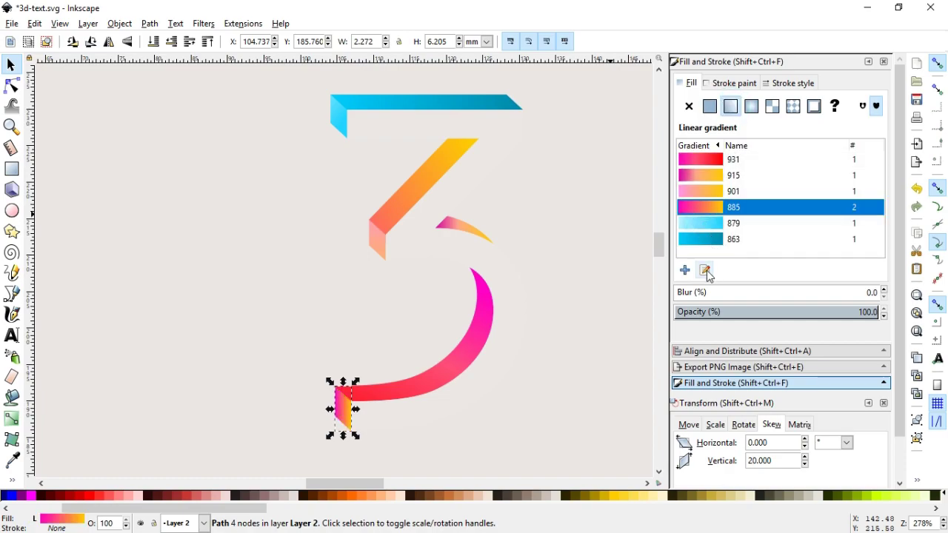
pyautogui.click(717, 160)
pyautogui.click(705, 270)
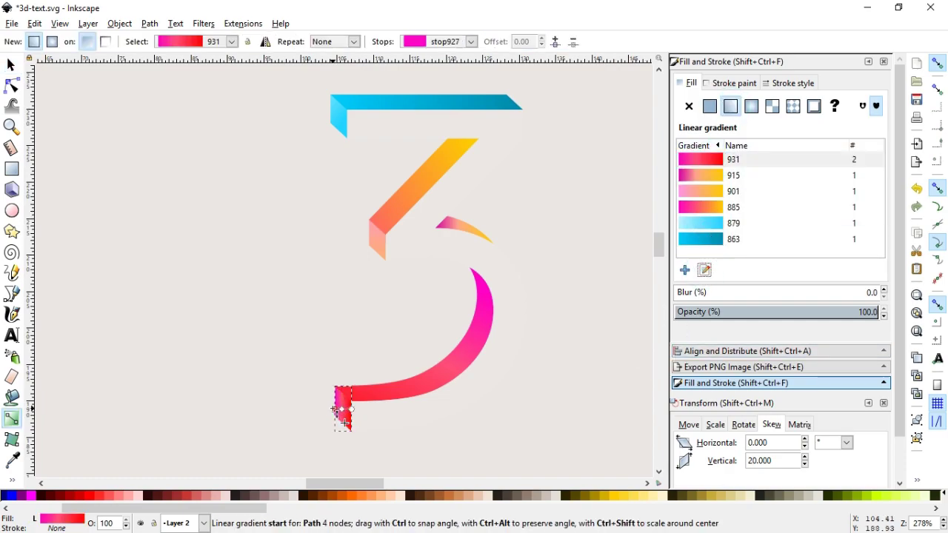
pyautogui.moveTo(351, 409); pyautogui.dragTo(335, 416)
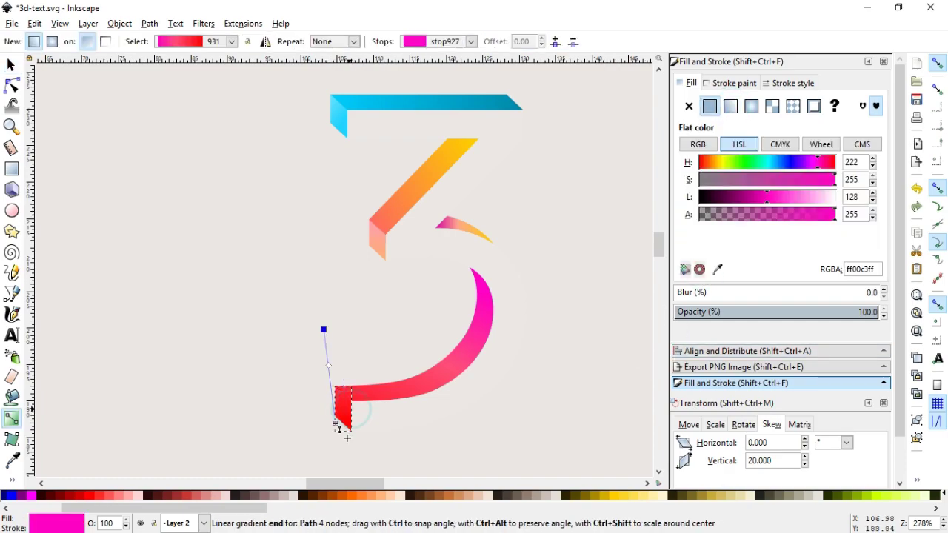
# Recolour the end stop of the bottom side face's gradient to light pink ff9c9c, then deselect the face and save the drawing.
pyautogui.click(115, 497)
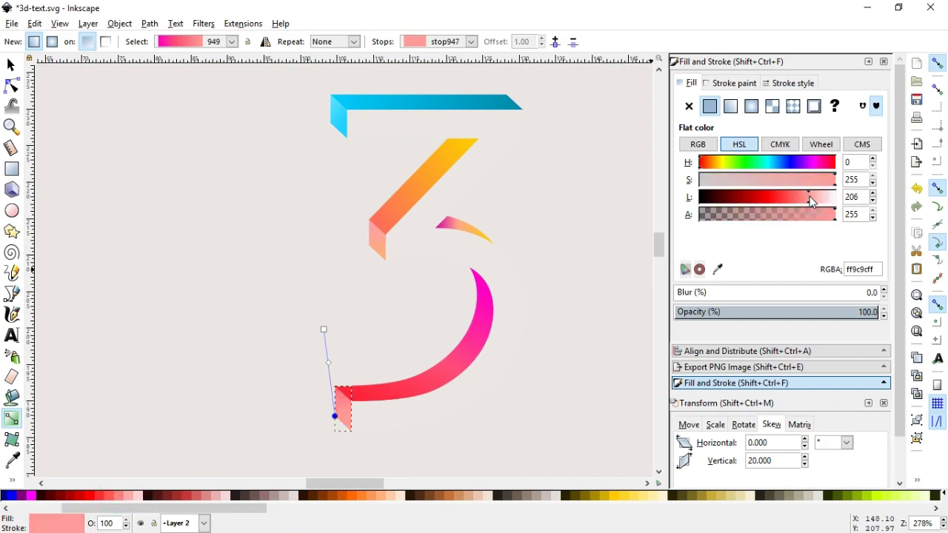
pyautogui.press('s')
pyautogui.click(286, 280)
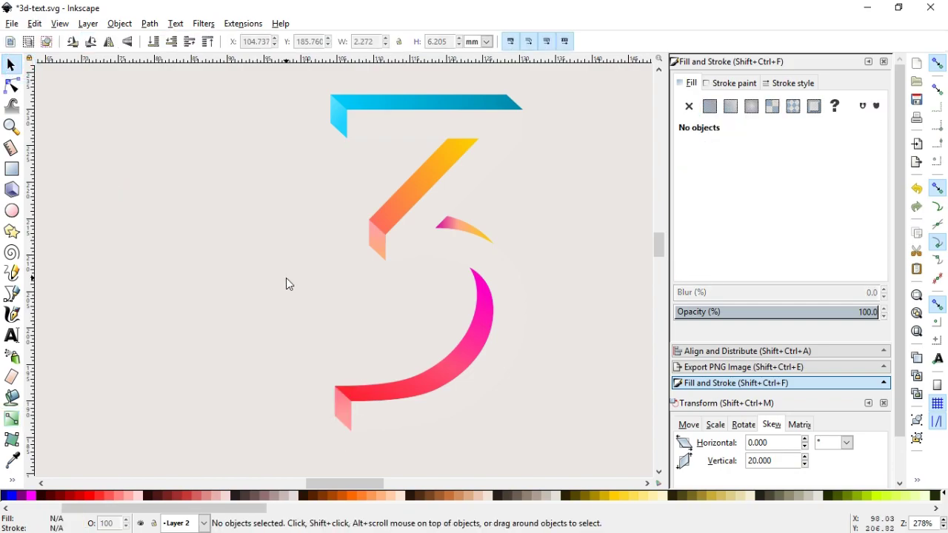
pyautogui.hotkey('ctrl', 's')
# Draw a rectangle about 6.6 by 8.3 mm in the empty area beside the 3 and fill it with dark brown 6c5353.
pyautogui.press('-')
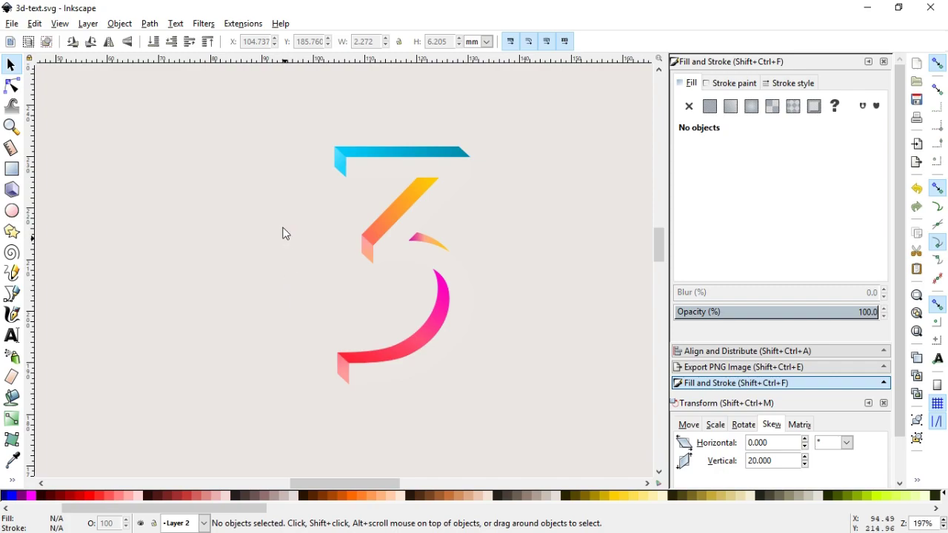
pyautogui.click(12, 169)
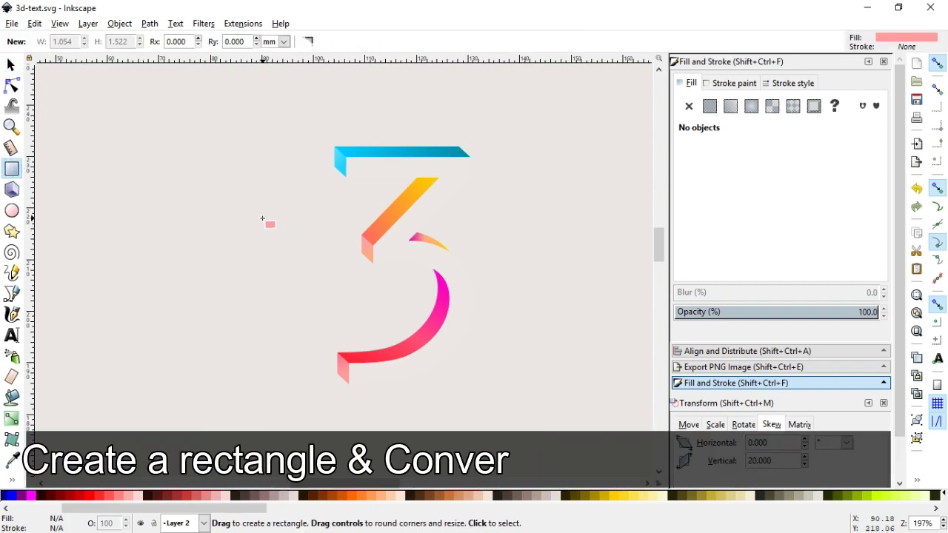
pyautogui.moveTo(248, 214); pyautogui.dragTo(281, 264)
pyautogui.press('s')
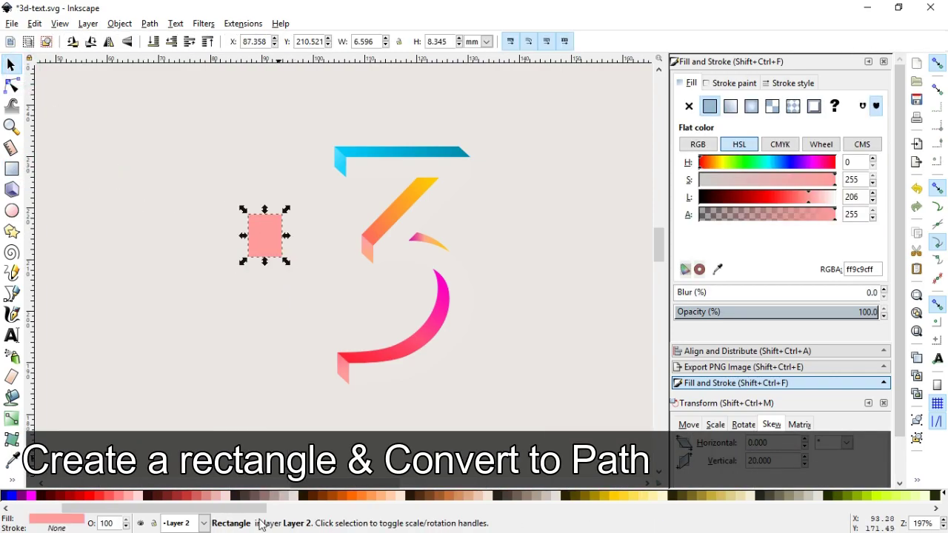
pyautogui.click(252, 496)
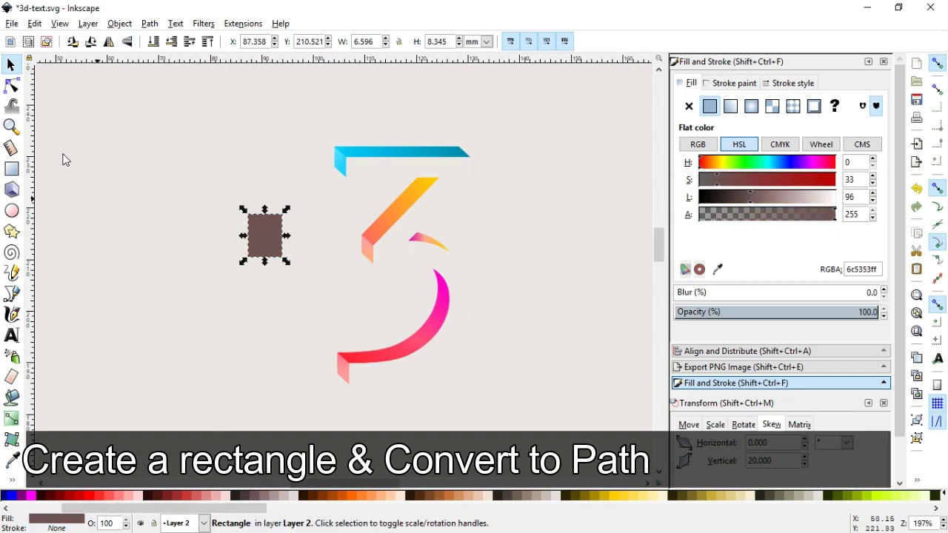
# Convert the brown rectangle to a path and save the drawing.
pyautogui.click(149, 23)
pyautogui.click(162, 42)
pyautogui.hotkey('ctrl', 's')
# Reshape the brown path over the 3 into a parallelogram about 40.9 by 23.3 mm, slanting down and right from the top bar's corners.
pyautogui.moveTo(175, 186); pyautogui.dragTo(359, 183)
pyautogui.click(11, 86)
pyautogui.moveTo(358, 131); pyautogui.dragTo(390, 172)
pyautogui.moveTo(398, 211); pyautogui.dragTo(501, 210)
pyautogui.moveTo(562, 259); pyautogui.dragTo(357, 199)
pyautogui.moveTo(501, 210); pyautogui.dragTo(550, 291)
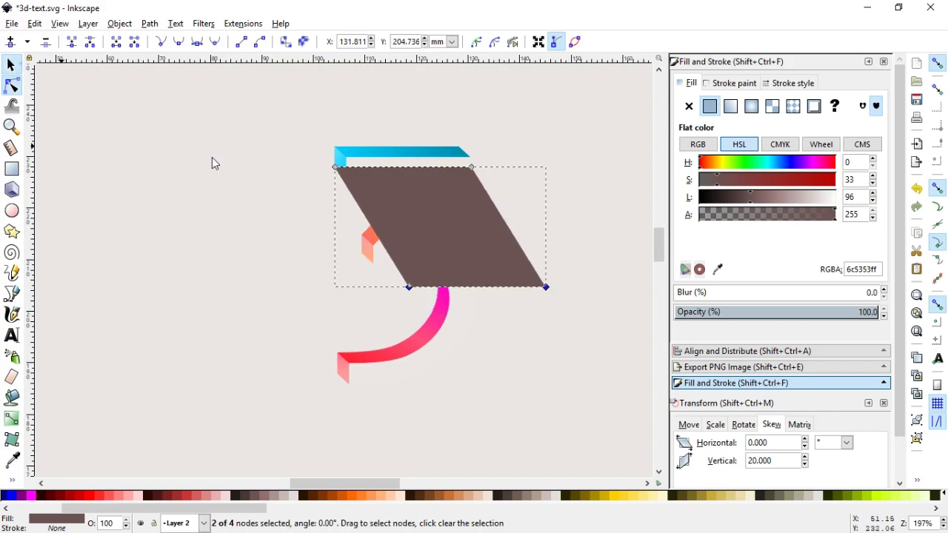
pyautogui.press('s')
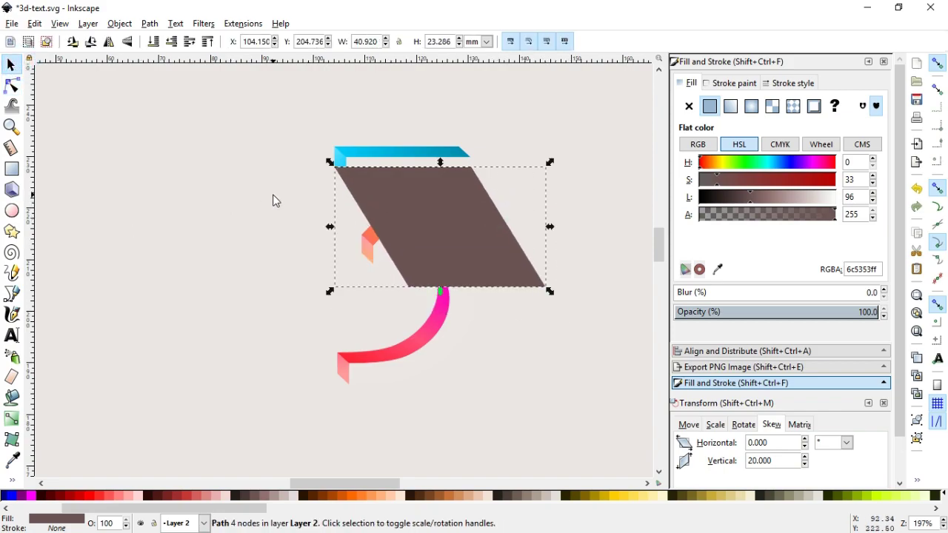
# Raise all the pieces of the 3 above the brown parallelogram and deselect them.
pyautogui.moveTo(272, 100); pyautogui.dragTo(518, 421)
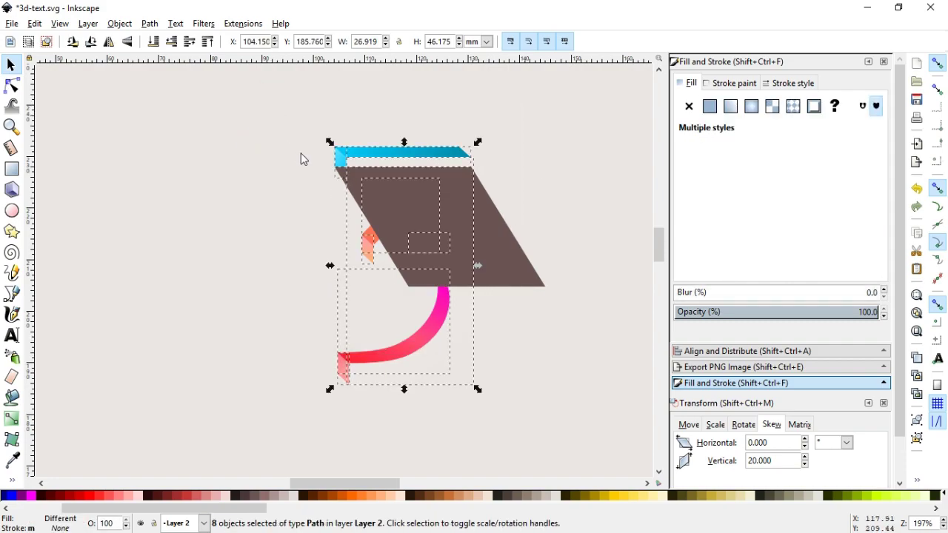
pyautogui.click(119, 23)
pyautogui.click(121, 272)
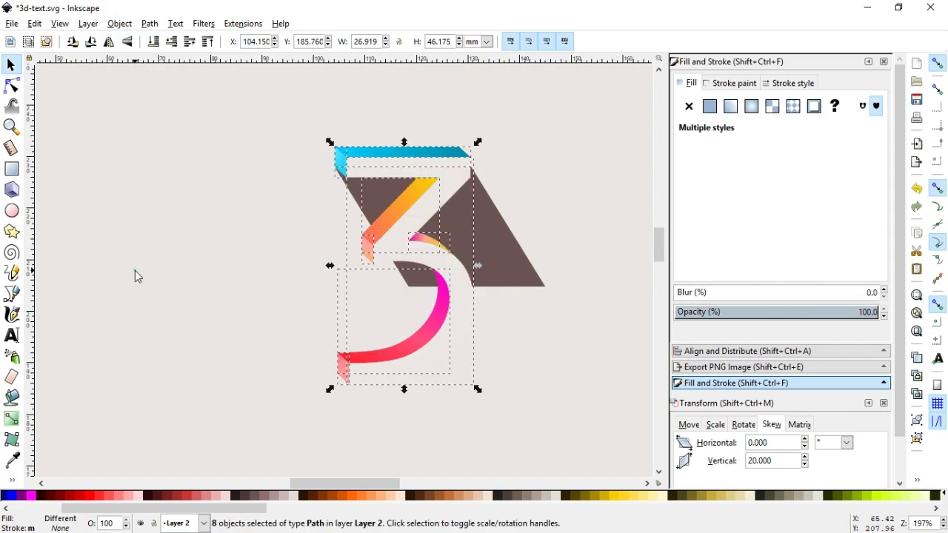
pyautogui.click(135, 275)
# Duplicate the brown parallelogram, place the copy below the 3 with its upper-left corner at the bottom side face, and show its nodes.
pyautogui.click(511, 258)
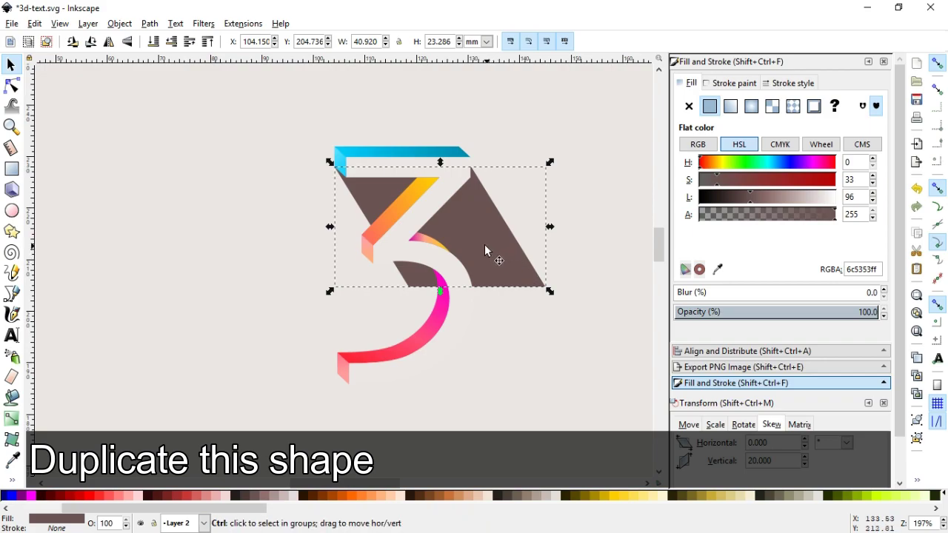
pyautogui.hotkey('ctrl', 'd')
pyautogui.moveTo(477, 266); pyautogui.dragTo(454, 433)
pyautogui.moveTo(658, 248); pyautogui.dragTo(659, 258)
pyautogui.click(11, 86)
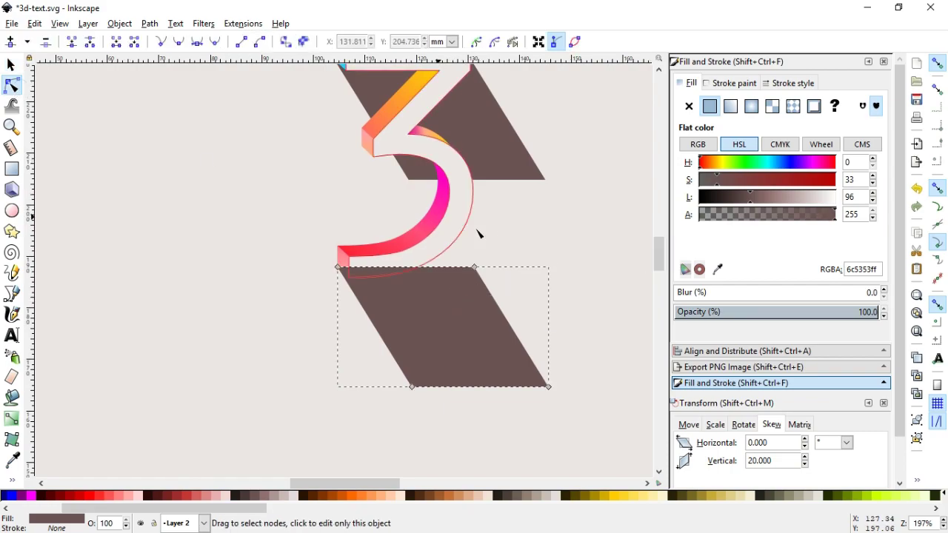
# Reshape the lower copy to about 48.6 by 36.7 mm, raising its upper-right corner to the 3's outer curve and extending its lower-right corner outward.
pyautogui.doubleClick(444, 268)
pyautogui.moveTo(443, 268); pyautogui.dragTo(437, 197)
pyautogui.moveTo(437, 196); pyautogui.dragTo(433, 199)
pyautogui.moveTo(578, 228); pyautogui.dragTo(460, 286)
pyautogui.press('Delete')
pyautogui.moveTo(394, 162); pyautogui.dragTo(443, 210)
pyautogui.moveTo(583, 363); pyautogui.dragTo(541, 401)
pyautogui.moveTo(549, 387); pyautogui.dragTo(588, 388)
pyautogui.click(11, 65)
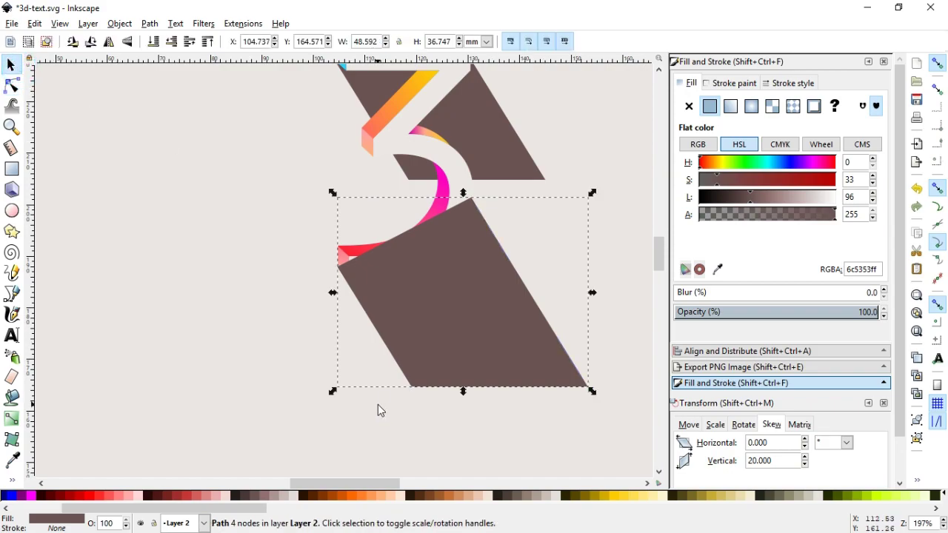
# Raise the pieces of the 3 and the upper parallelogram above the lower shadow shape, and deselect them.
pyautogui.press('-')
pyautogui.click(247, 92)
pyautogui.moveTo(247, 86); pyautogui.dragTo(511, 323)
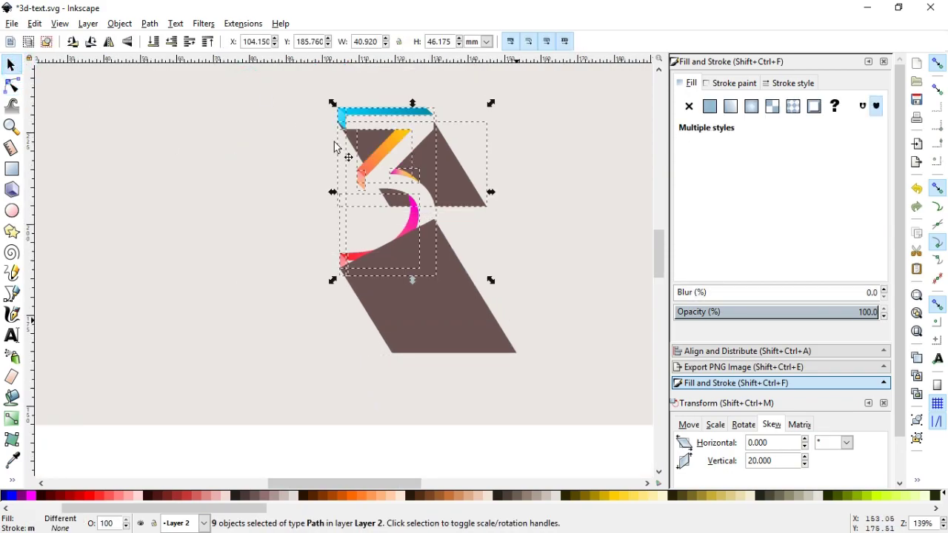
pyautogui.click(120, 23)
pyautogui.click(148, 273)
pyautogui.click(264, 328)
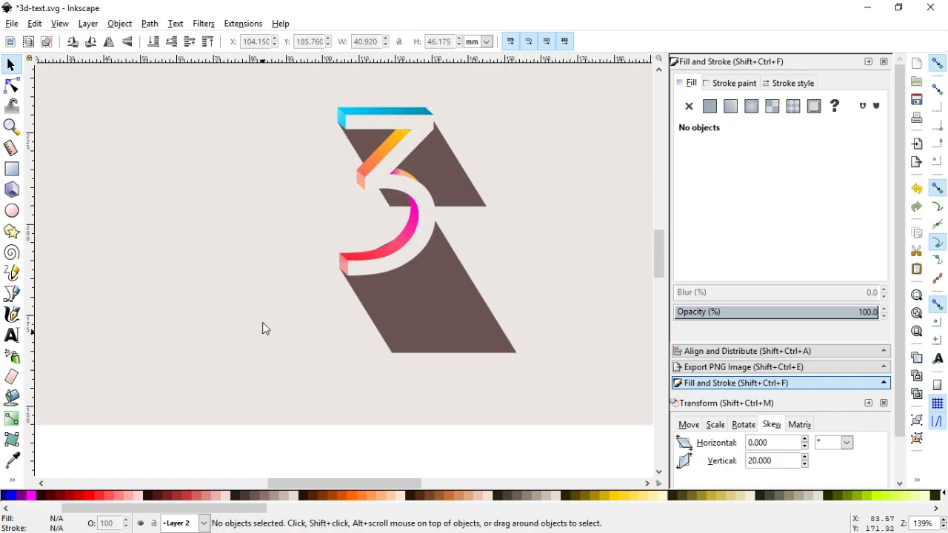
# Duplicate the upper parallelogram and snap the copy's upper-left corner to the lower-left corner of the 3's middle side face.
pyautogui.click(11, 127)
pyautogui.moveTo(267, 134); pyautogui.dragTo(561, 311)
pyautogui.click(11, 65)
pyautogui.click(432, 203)
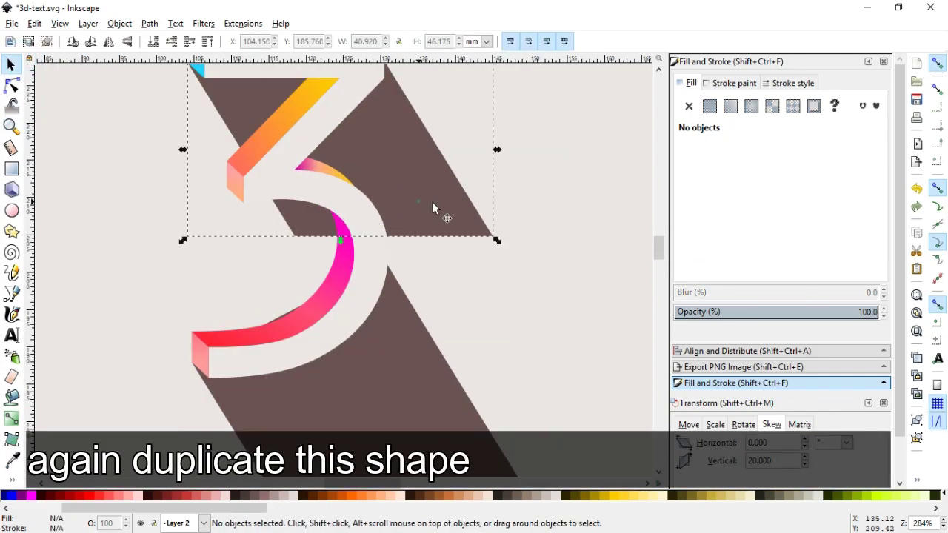
pyautogui.hotkey('ctrl', 'd')
pyautogui.moveTo(660, 251); pyautogui.dragTo(660, 248)
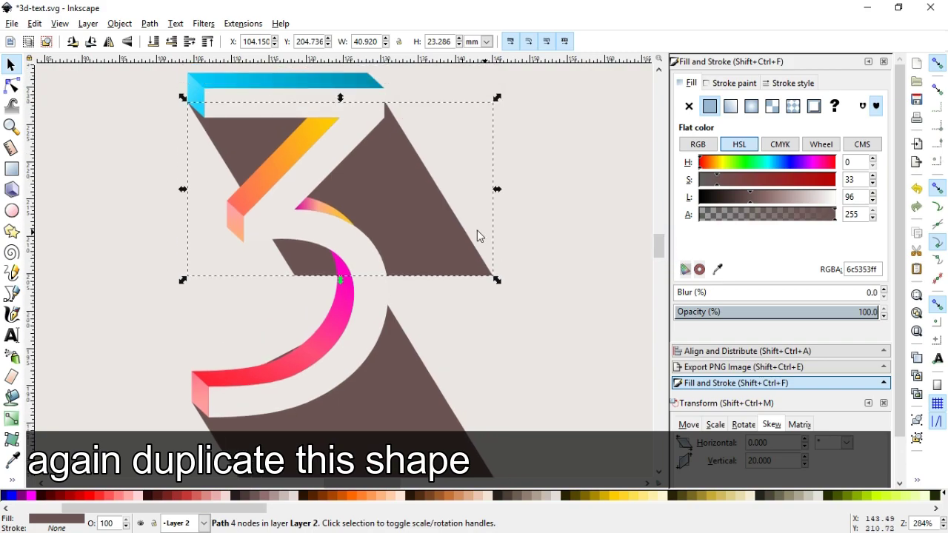
pyautogui.hotkey('ctrl', 'd')
pyautogui.moveTo(303, 182); pyautogui.dragTo(331, 277)
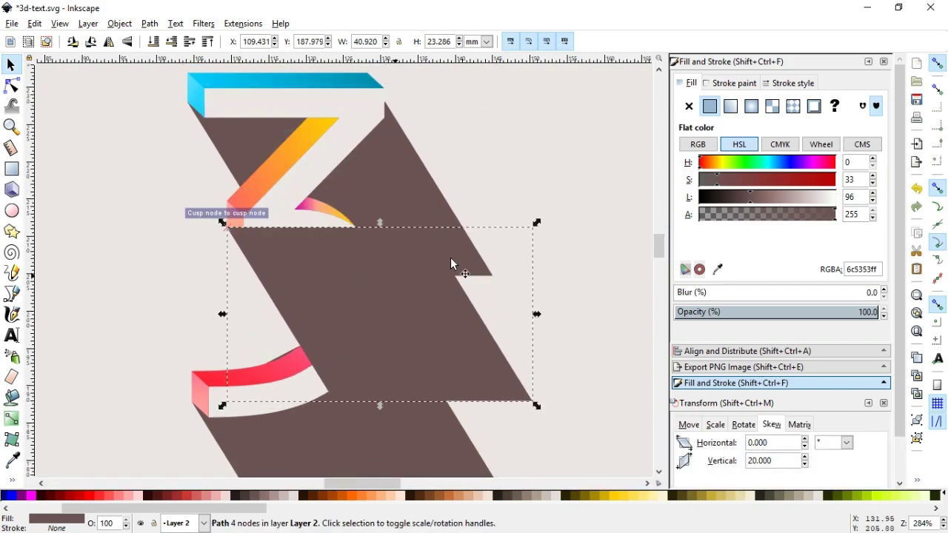
# Narrow the middle copy by shifting its two right-hand nodes inward to meet the 3's outer curve, and deselect it.
pyautogui.click(11, 86)
pyautogui.moveTo(411, 212); pyautogui.dragTo(495, 282)
pyautogui.keyDown('shift'); pyautogui.click(533, 402); pyautogui.keyUp('shift')
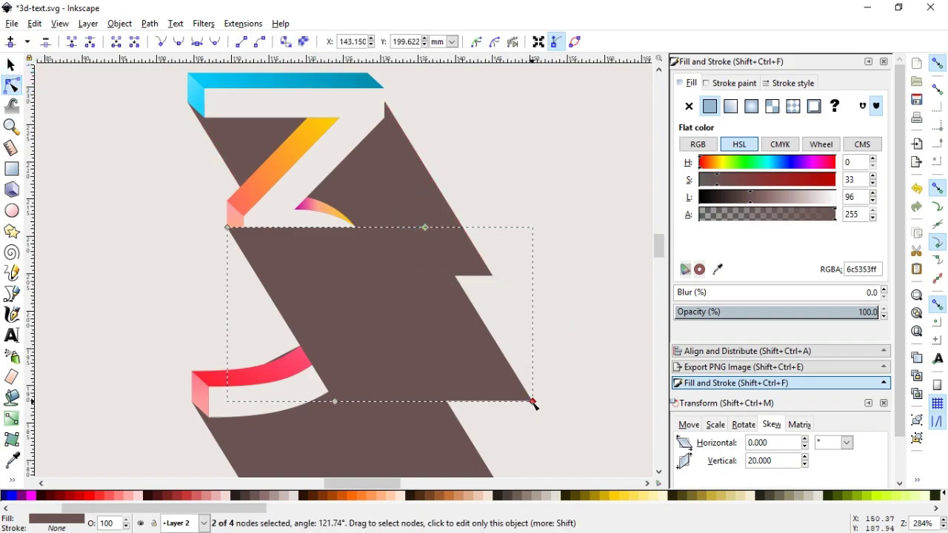
pyautogui.moveTo(531, 400); pyautogui.dragTo(464, 392)
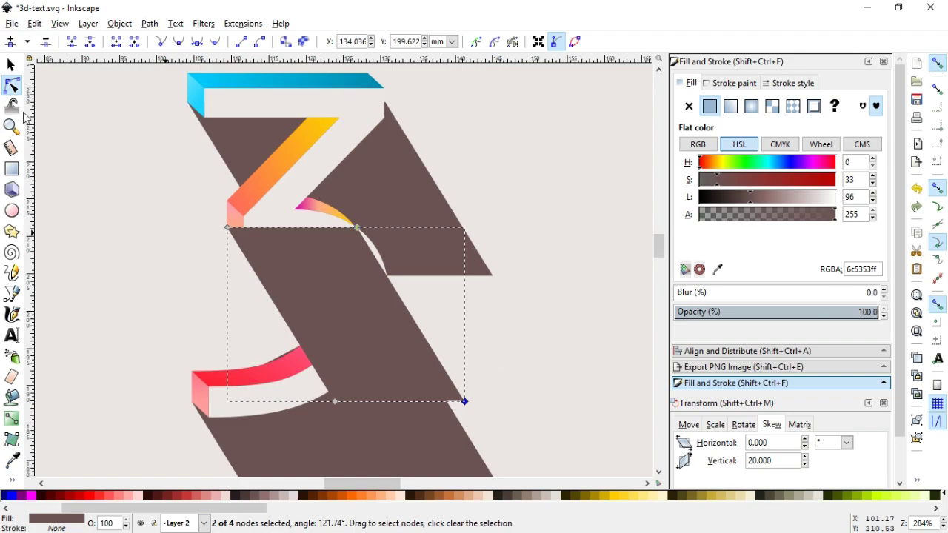
pyautogui.click(11, 65)
pyautogui.click(493, 156)
# Send a duplicate of the upper parallelogram together with the middle copy to the bottom of the stacking order, and save the file.
pyautogui.click(423, 195)
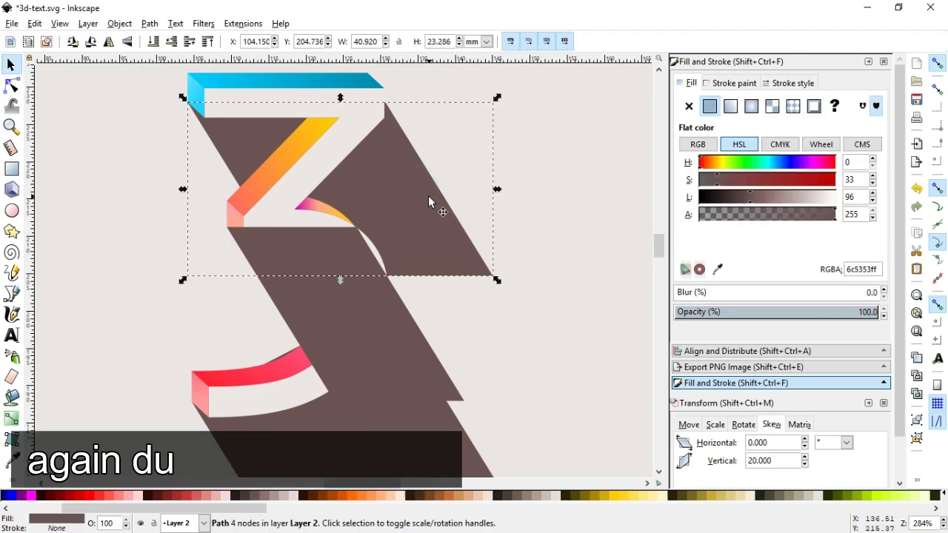
pyautogui.hotkey('ctrl', 'd')
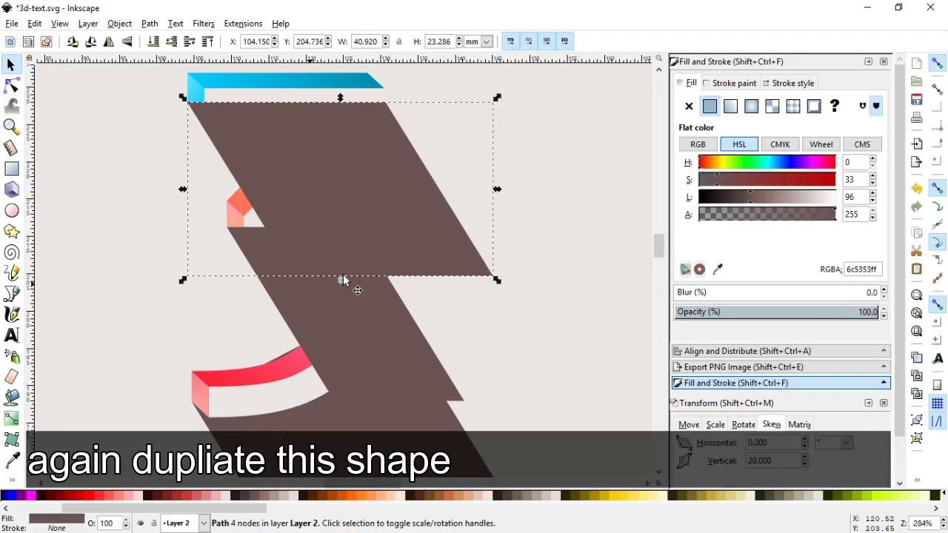
pyautogui.keyDown('shift'); pyautogui.click(446, 346); pyautogui.keyUp('shift')
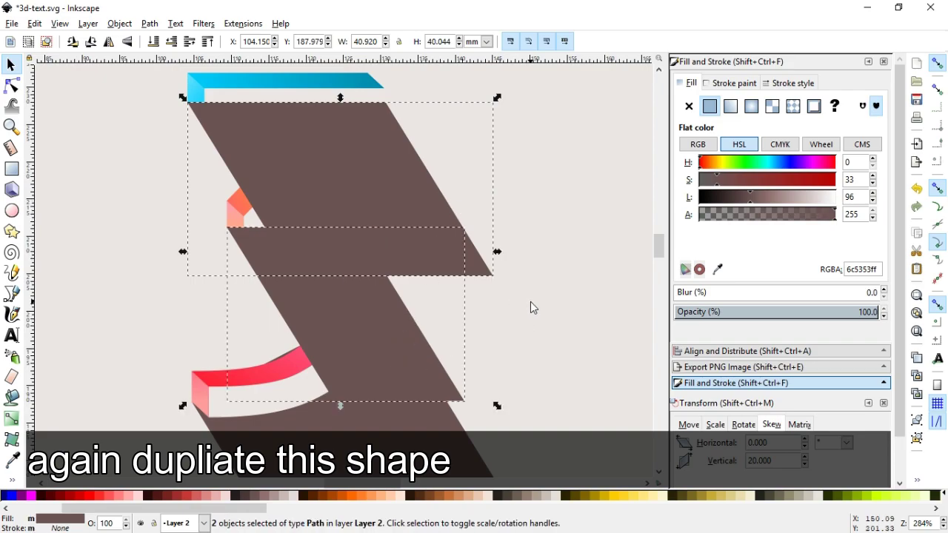
pyautogui.press('-')
pyautogui.press('-')
pyautogui.click(122, 24)
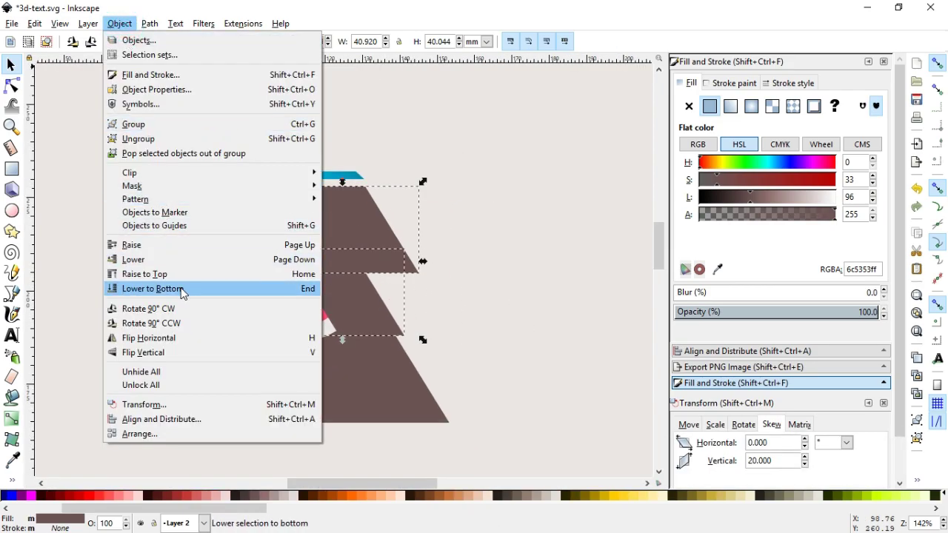
pyautogui.click(177, 290)
pyautogui.click(474, 196)
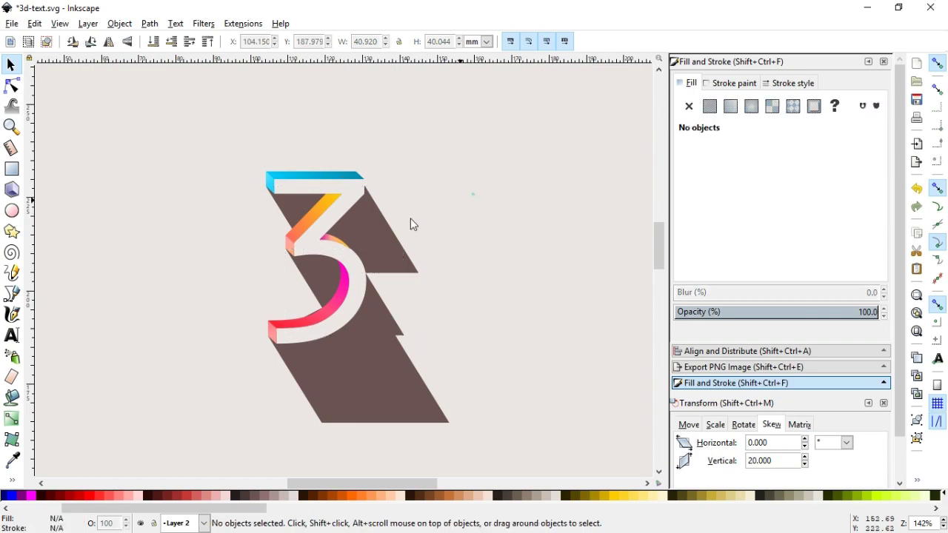
pyautogui.hotkey('ctrl', 's')
pyautogui.press('z')
pyautogui.moveTo(200, 150); pyautogui.dragTo(504, 397)
pyautogui.press('s')
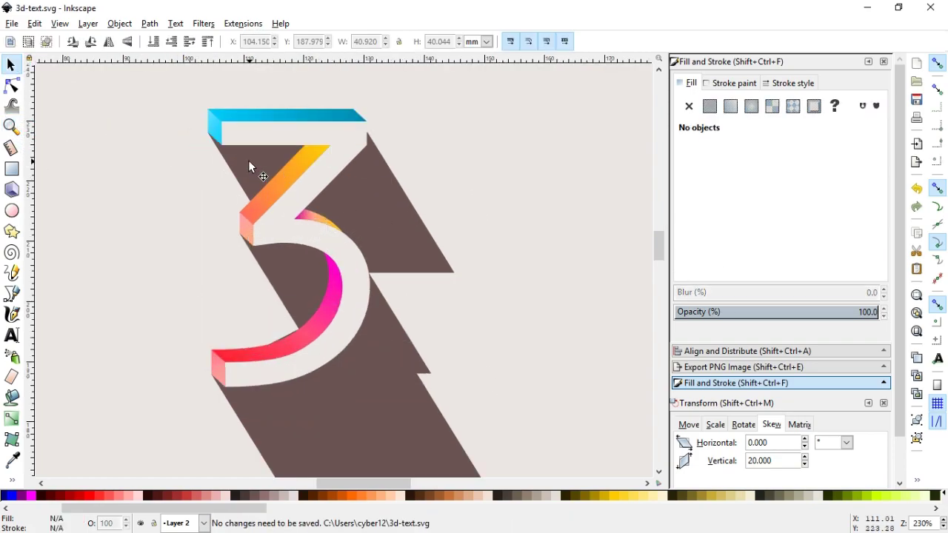
pyautogui.click(274, 167)
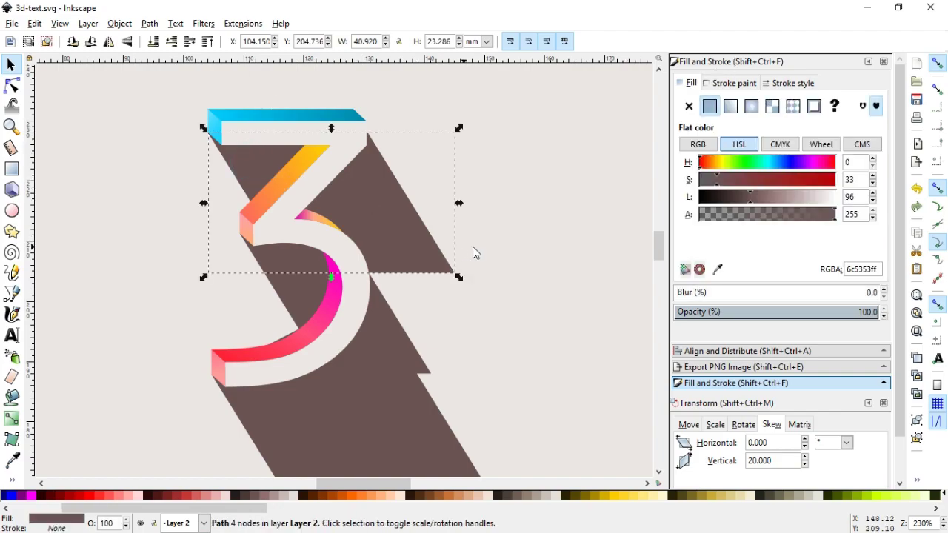
pyautogui.click(12, 86)
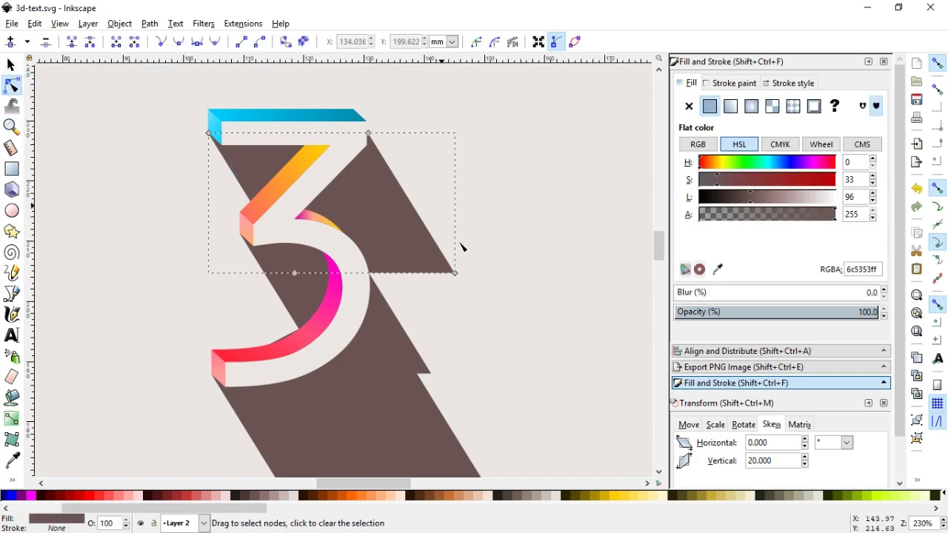
pyautogui.moveTo(455, 272); pyautogui.dragTo(303, 210)
pyautogui.hotkey('ctrl', 'z')
# Fill the upper parallelogram copy with 88aa00 and reshape its lower nodes, adding one, so it fills only the gap under the 3's top bar.
pyautogui.press('s')
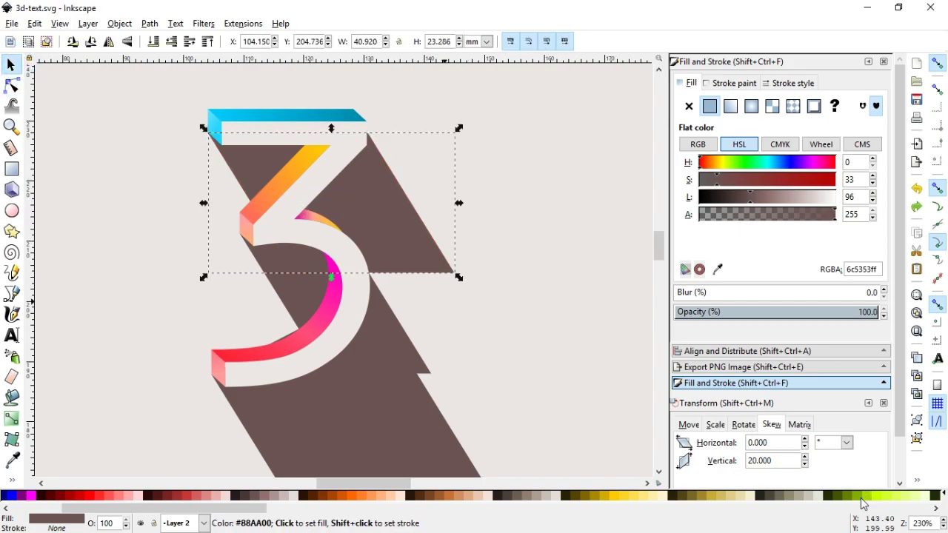
pyautogui.click(868, 494)
pyautogui.click(12, 85)
pyautogui.moveTo(454, 272); pyautogui.dragTo(301, 190)
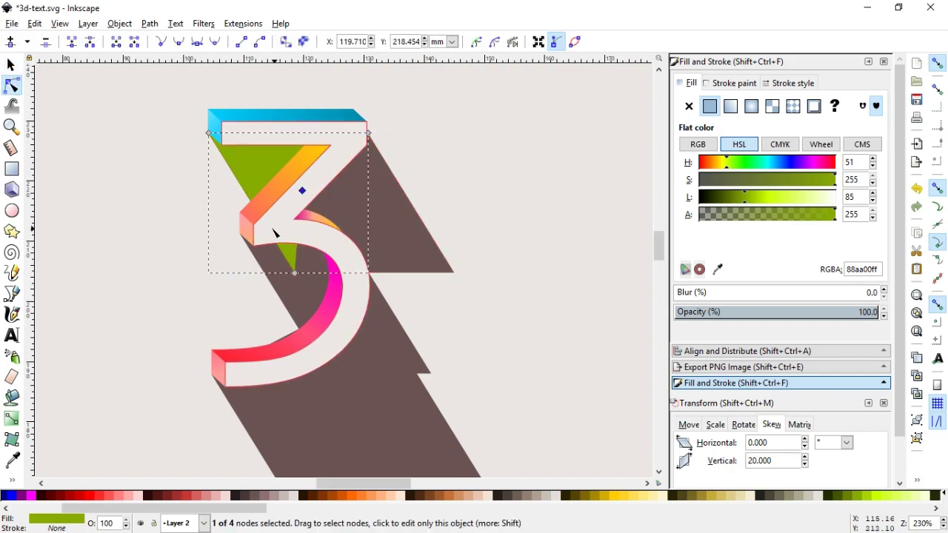
pyautogui.doubleClick(269, 229)
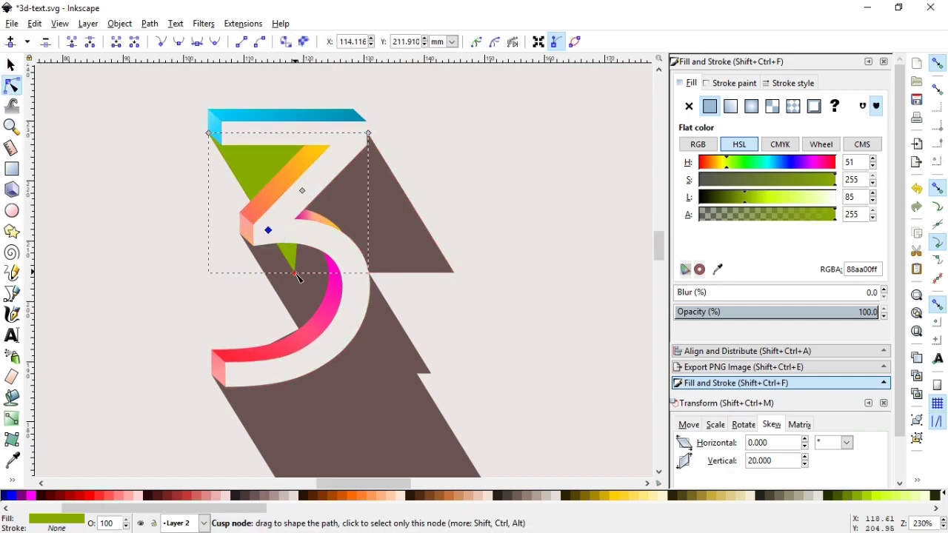
pyautogui.moveTo(293, 253); pyautogui.dragTo(285, 225)
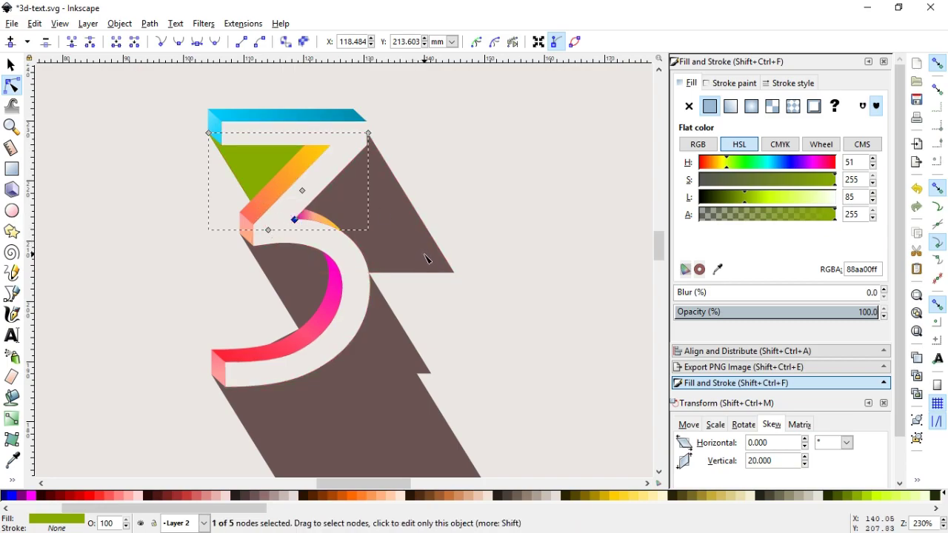
# Fill the middle shadow shape with a dark golden yellow and deselect it.
pyautogui.moveTo(660, 249); pyautogui.dragTo(659, 255)
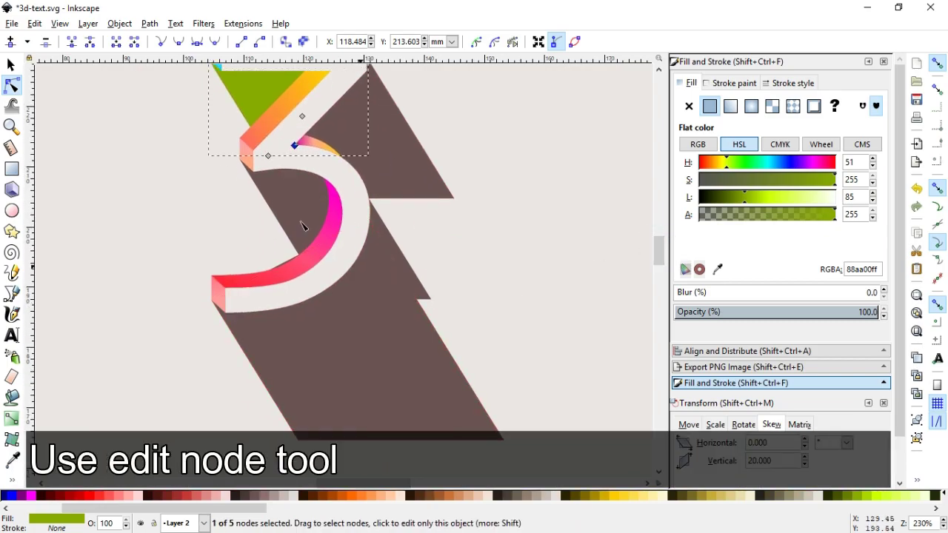
pyautogui.click(294, 198)
pyautogui.press('F1')
pyautogui.click(479, 281)
pyautogui.click(420, 289)
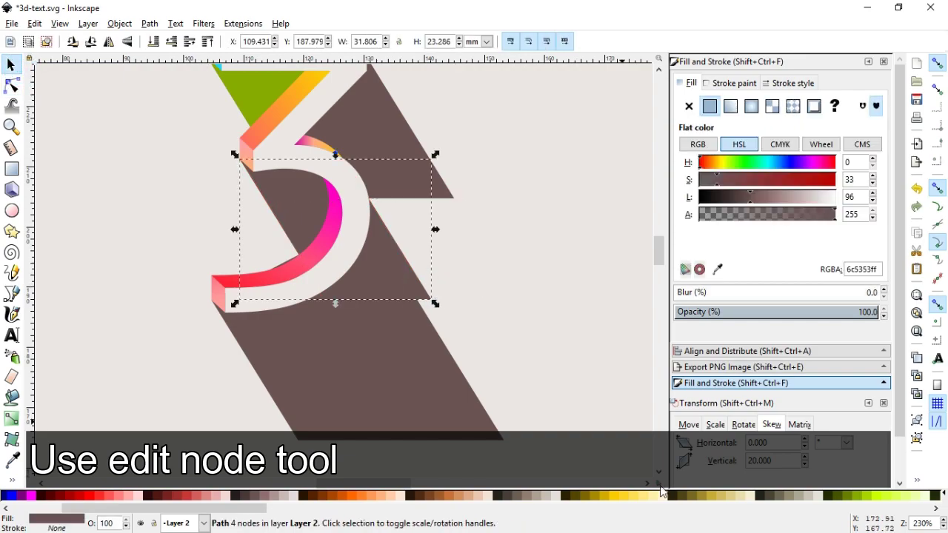
pyautogui.click(612, 502)
pyautogui.click(550, 313)
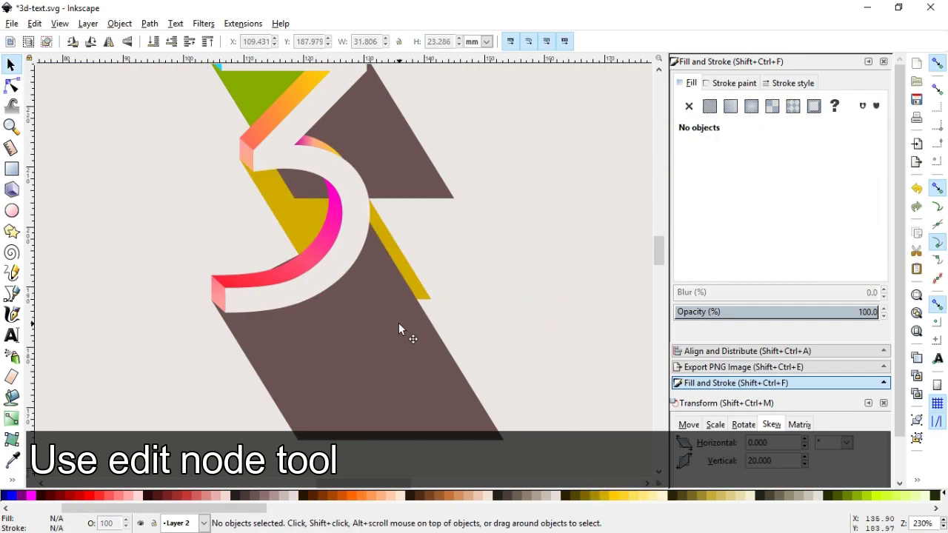
# Shift the lower shadow shape's two right-hand nodes upward until its upper-right corner meets the 3's outer curve, and deselect it.
pyautogui.click(399, 326)
pyautogui.press('F2')
pyautogui.click(368, 220)
pyautogui.keyDown('shift'); pyautogui.click(504, 441); pyautogui.keyUp('shift')
pyautogui.moveTo(368, 221); pyautogui.dragTo(370, 202)
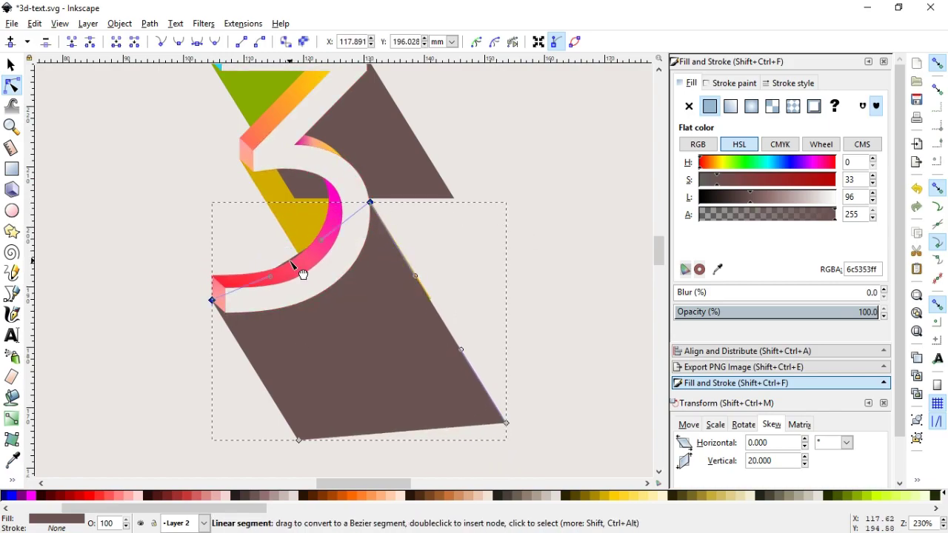
pyautogui.click(11, 66)
pyautogui.click(143, 149)
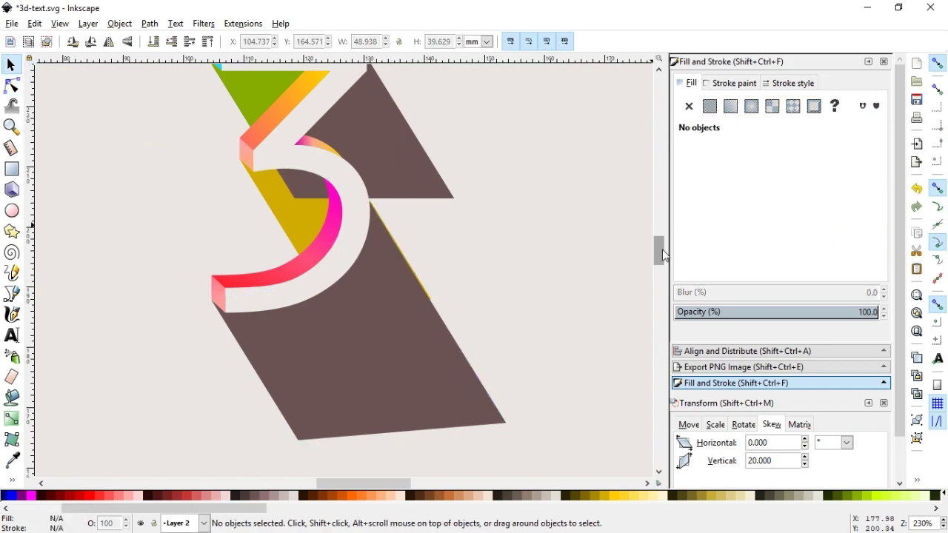
# Move the upper shadow shape's two left-hand nodes inward behind the 3, narrowing it to about 32.4 mm, and save the file.
pyautogui.moveTo(662, 250); pyautogui.dragTo(662, 244)
pyautogui.click(371, 232)
pyautogui.press('n')
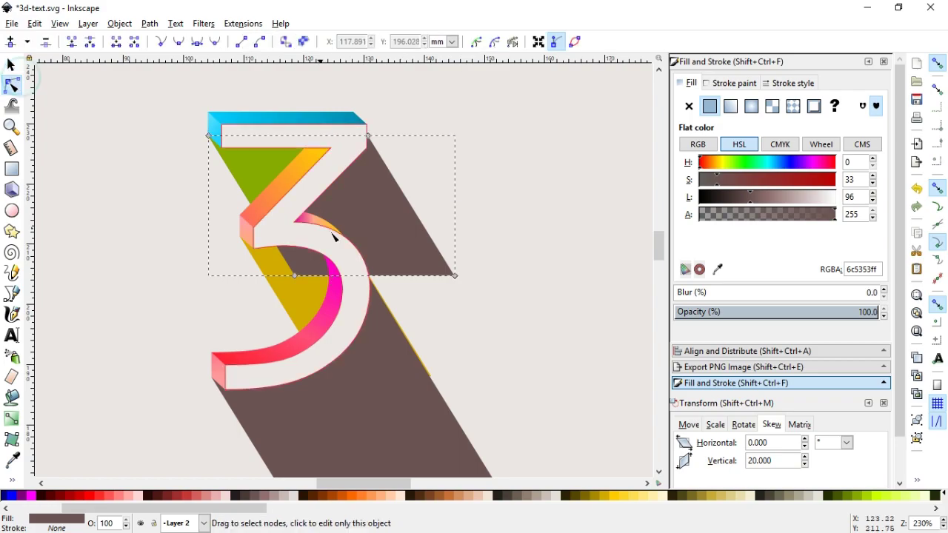
pyautogui.moveTo(175, 122); pyautogui.dragTo(245, 206)
pyautogui.moveTo(190, 232); pyautogui.dragTo(314, 326)
pyautogui.moveTo(295, 278); pyautogui.dragTo(346, 278)
pyautogui.click(11, 65)
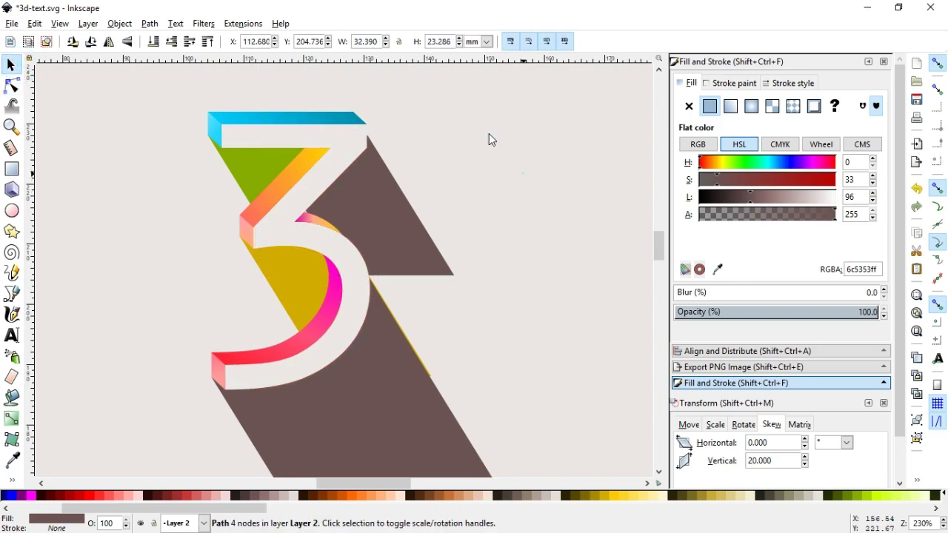
pyautogui.click(519, 172)
pyautogui.press('-')
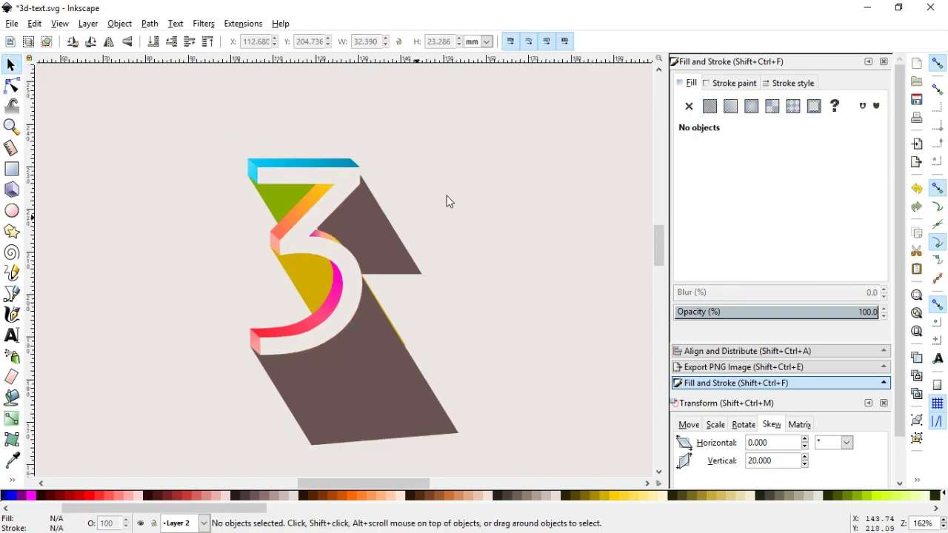
pyautogui.hotkey('ctrl', 's')
# Extend the upper shadow shape's bottom edge down along its slant to a height of about 29.8 mm.
pyautogui.click(395, 267)
pyautogui.click(11, 86)
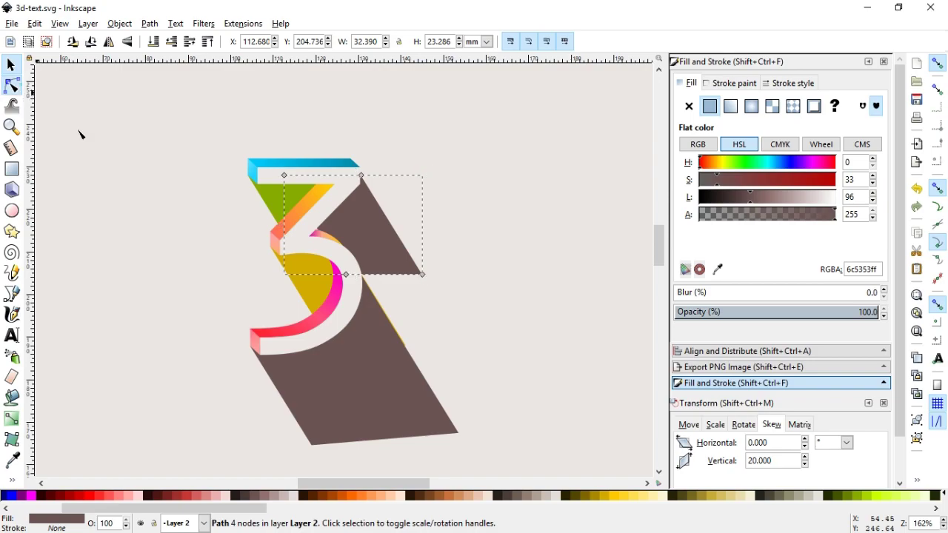
pyautogui.moveTo(339, 259); pyautogui.dragTo(438, 303)
# Shorten the lower shadow shape by moving its two bottom nodes up along the slant, to about 46 mm wide, and deselect it.
pyautogui.click(408, 428)
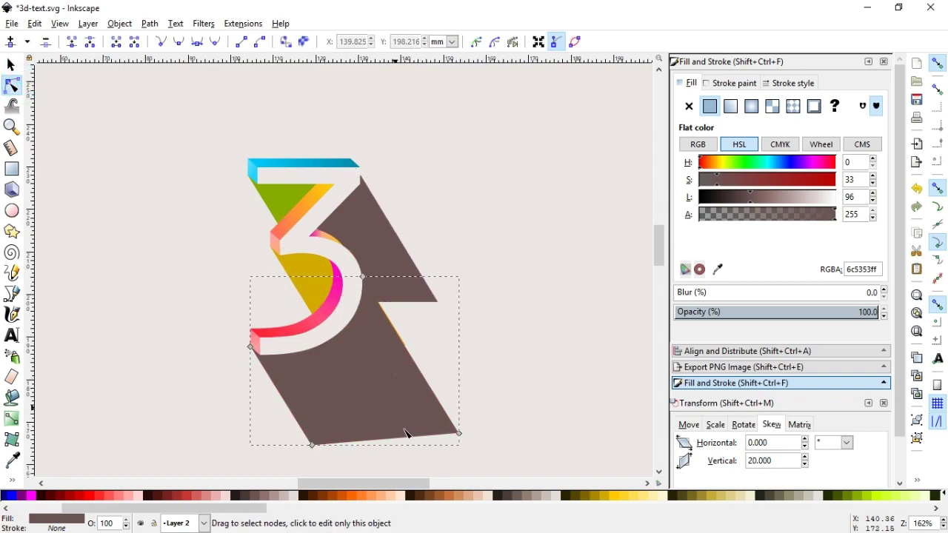
pyautogui.click(659, 250)
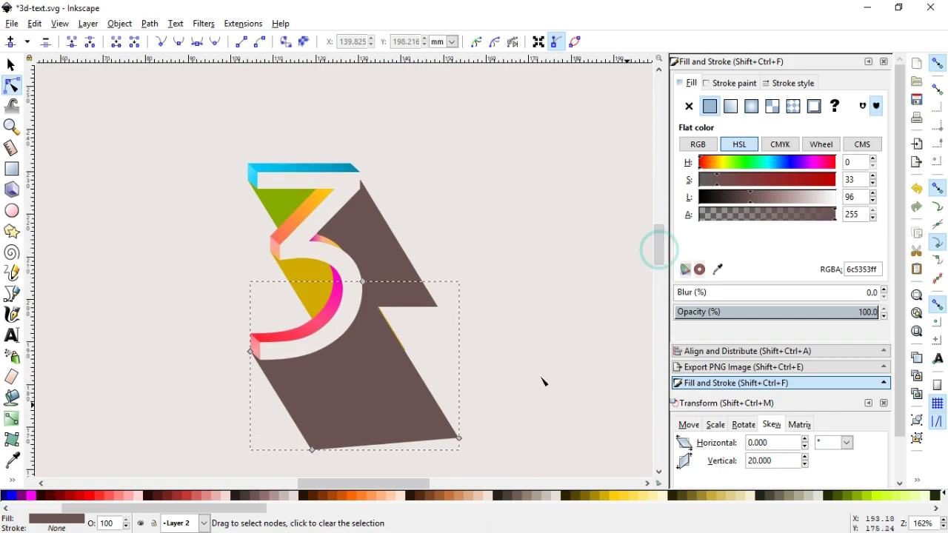
pyautogui.moveTo(524, 474); pyautogui.dragTo(277, 436)
pyautogui.moveTo(460, 441); pyautogui.dragTo(448, 416)
pyautogui.press('s')
pyautogui.press('Escape')
# Fill all four shadow shapes with the dark brown 483737, deselect them and save the file.
pyautogui.click(397, 401)
pyautogui.keyDown('shift'); pyautogui.click(313, 275); pyautogui.keyUp('shift')
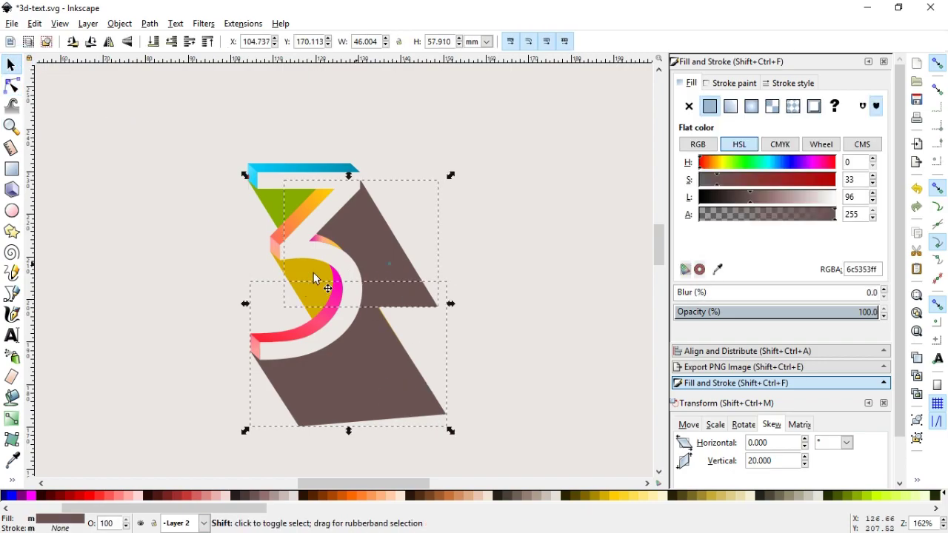
pyautogui.keyDown('shift'); pyautogui.click(302, 289); pyautogui.keyUp('shift')
pyautogui.click(239, 496)
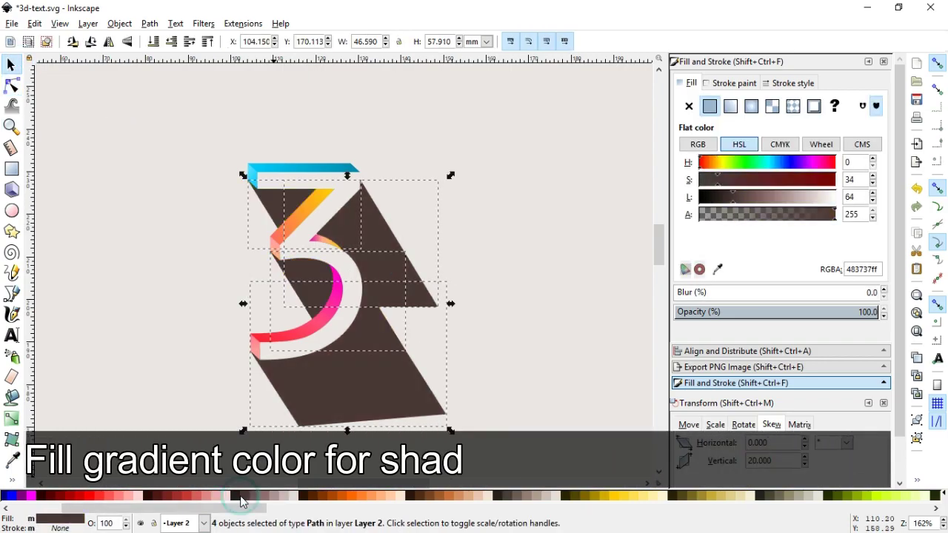
pyautogui.press('Escape')
pyautogui.hotkey('ctrl', 's')
pyautogui.hotkey('ctrl', 's')
# Apply a linear gradient fill to all four shadow shapes, deselect them and save the file.
pyautogui.click(426, 281)
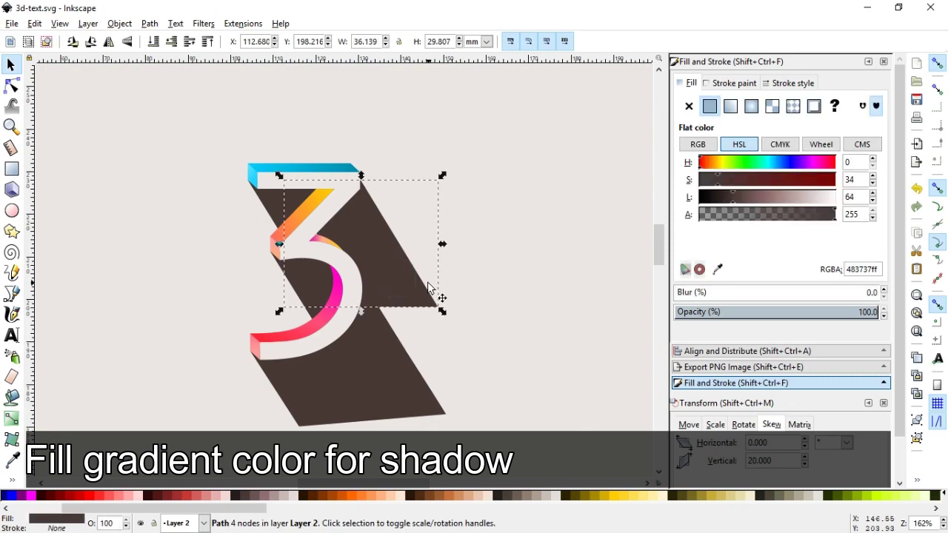
pyautogui.keyDown('shift'); pyautogui.click(386, 379); pyautogui.keyUp('shift')
pyautogui.keyDown('shift'); pyautogui.click(329, 311); pyautogui.keyUp('shift')
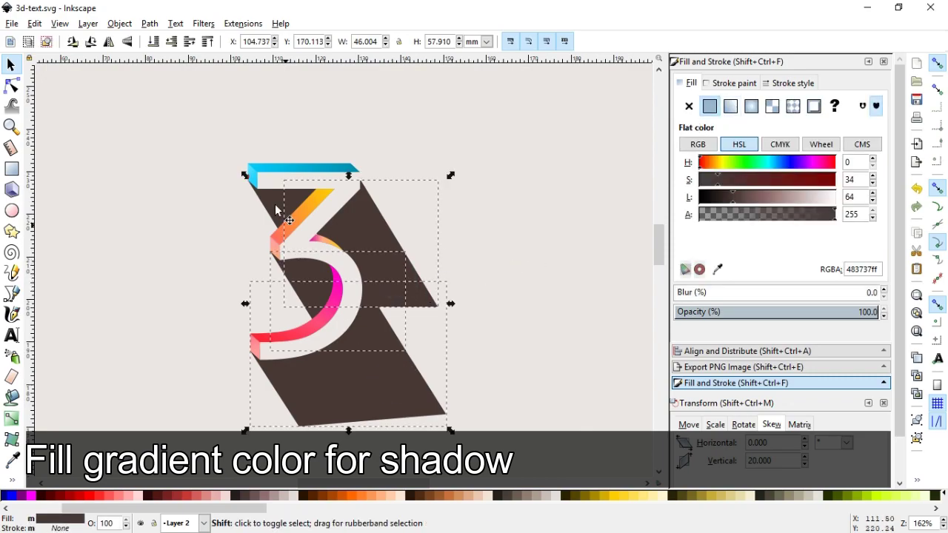
pyautogui.keyDown('shift'); pyautogui.click(270, 200); pyautogui.keyUp('shift')
pyautogui.click(730, 106)
pyautogui.press('Escape')
pyautogui.hotkey('ctrl', 's')
# Angle the upper-right shadow's gradient along the slant, starting above the 3's top bar and ending just outside its outer curve.
pyautogui.click(388, 258)
pyautogui.click(704, 270)
pyautogui.moveTo(285, 245); pyautogui.dragTo(331, 205)
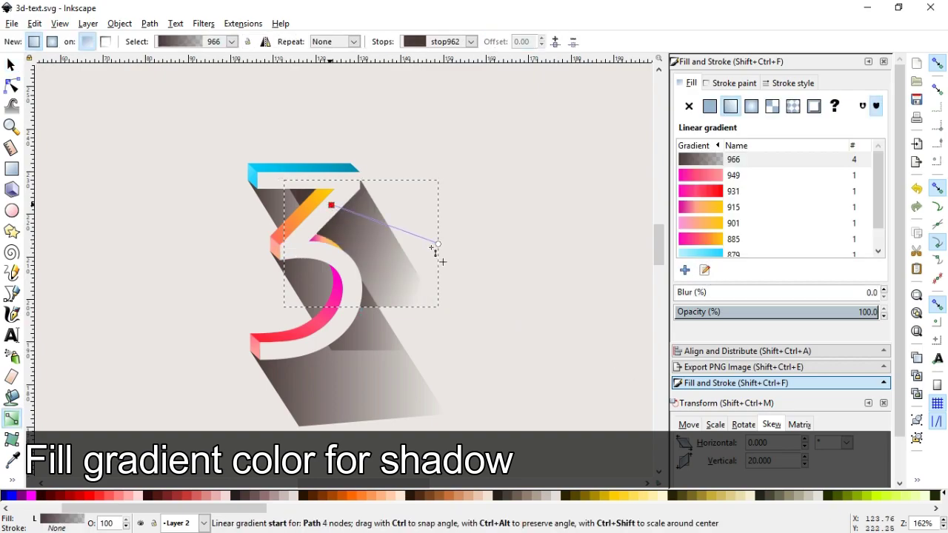
pyautogui.moveTo(438, 245)
pyautogui.mouseDown()
pyautogui.moveTo(383, 280)
pyautogui.moveTo(377, 268)
pyautogui.mouseUp()
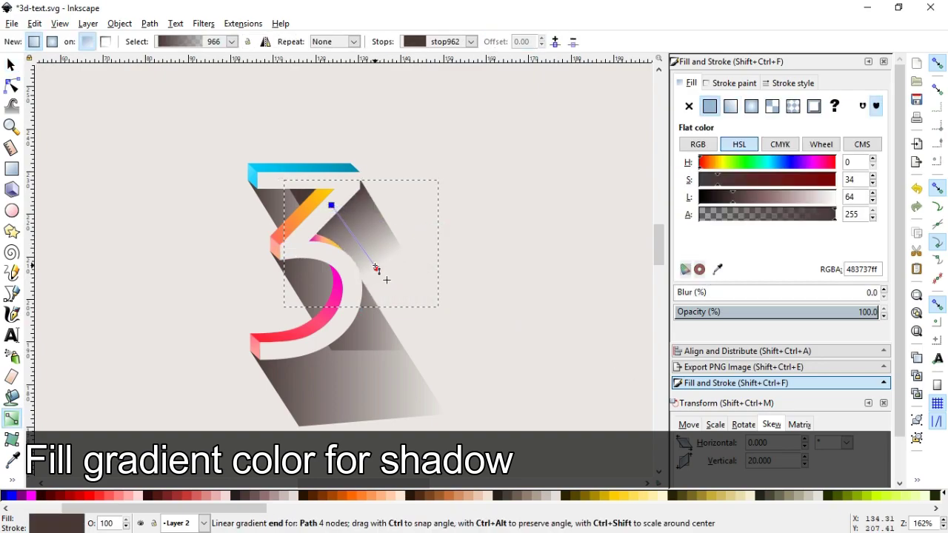
pyautogui.moveTo(331, 205); pyautogui.dragTo(293, 127)
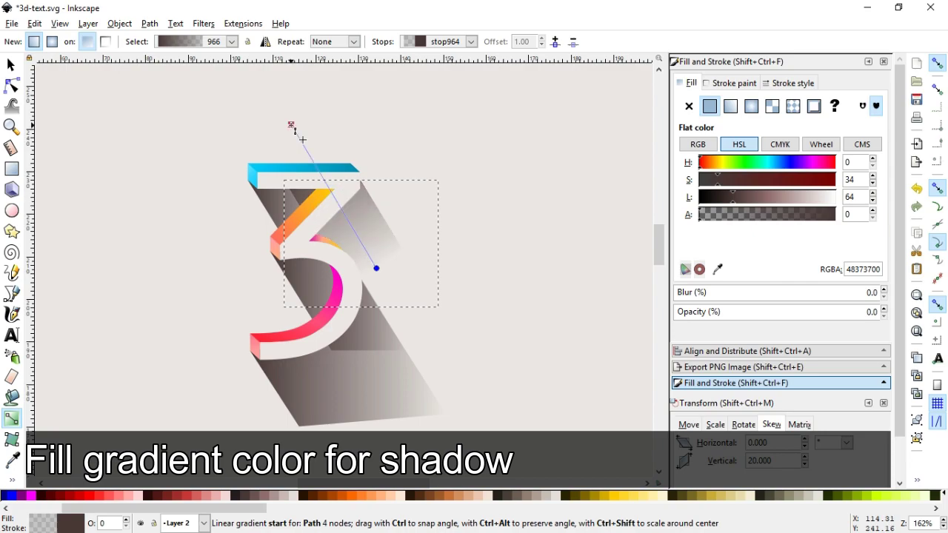
pyautogui.click(293, 131)
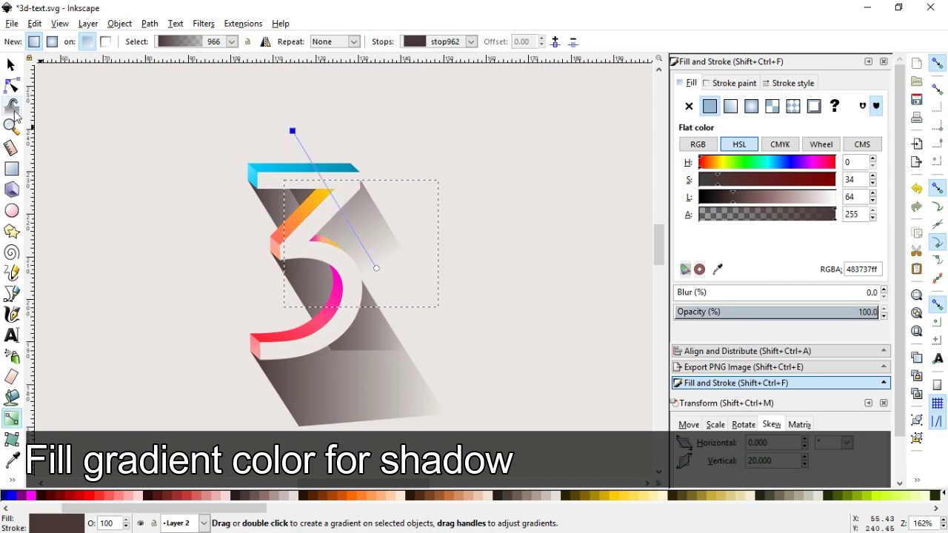
pyautogui.click(11, 64)
pyautogui.click(150, 117)
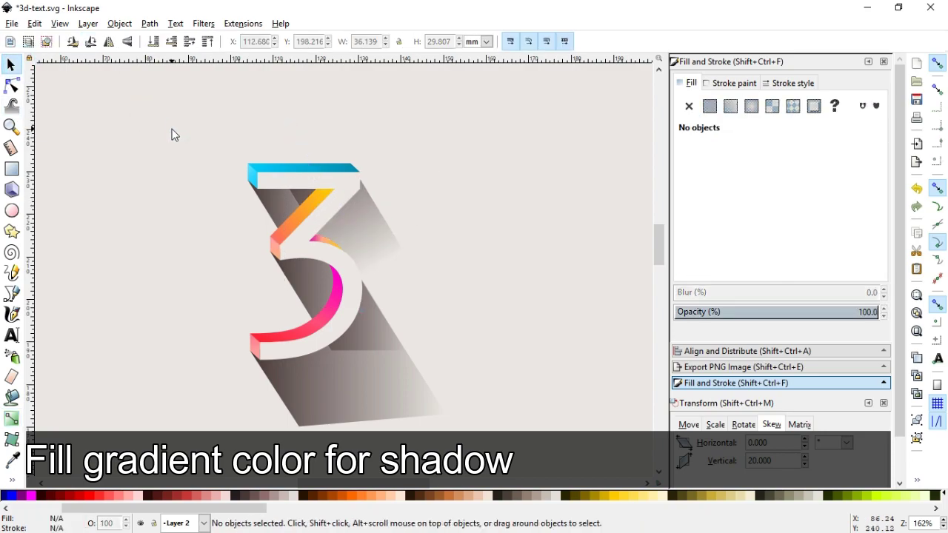
# Add a node on the upper-right shadow's top edge and move its upper-left node behind the 3's diagonal, narrowing the shape to about 32.7 mm.
pyautogui.click(278, 204)
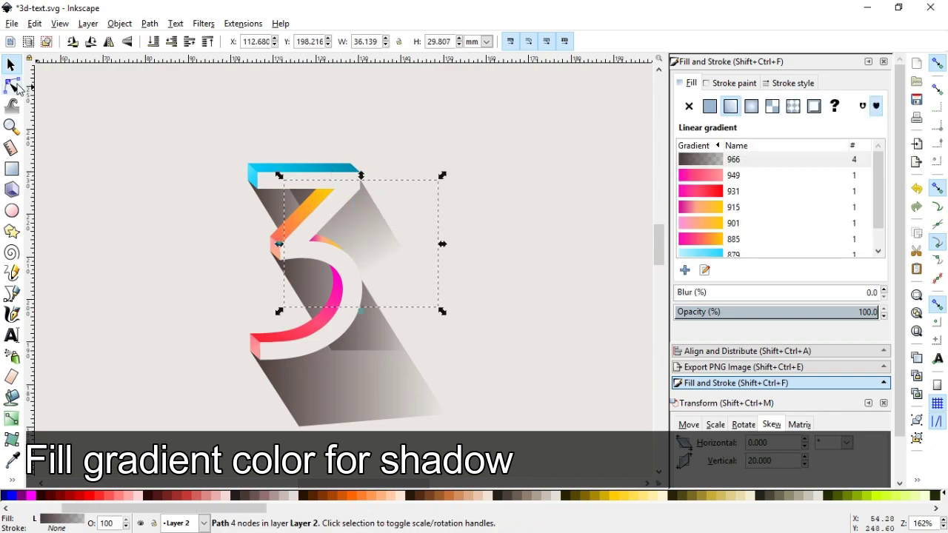
pyautogui.press('n')
pyautogui.click(328, 180)
pyautogui.moveTo(328, 179); pyautogui.dragTo(317, 189)
pyautogui.hotkey('ctrl', 'z')
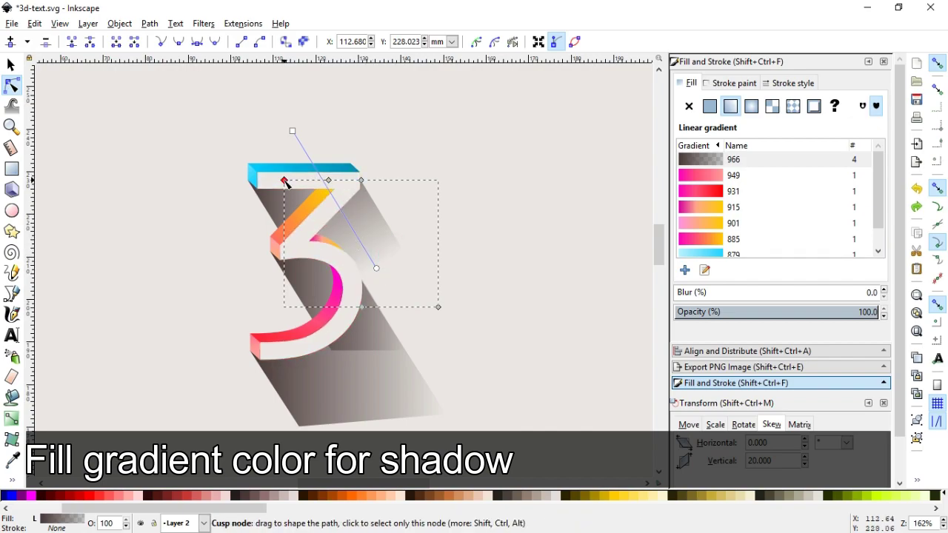
pyautogui.moveTo(284, 180); pyautogui.dragTo(299, 212)
pyautogui.click(11, 65)
pyautogui.click(178, 142)
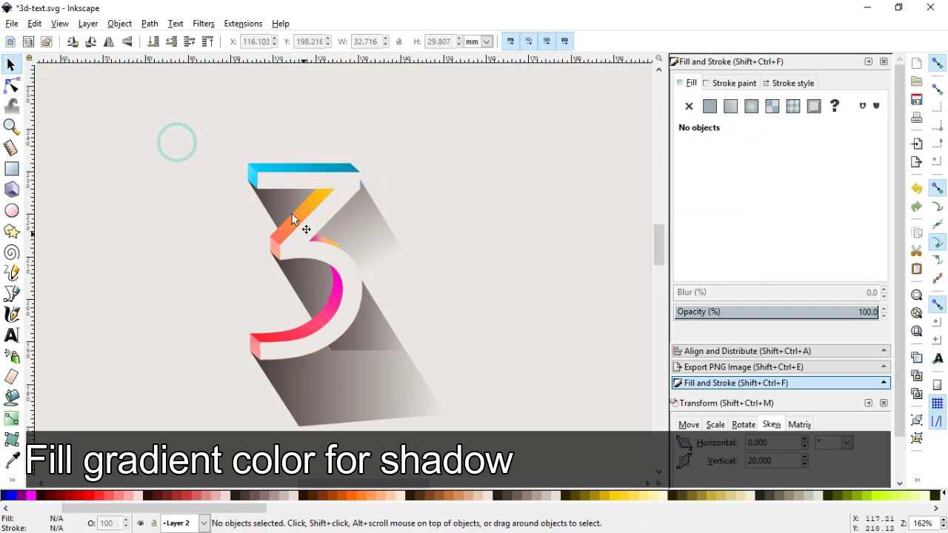
# Angle the upper-left shadow's gradient along the slant, starting just above the blue top bar's left corner and ending on the 3's diagonal.
pyautogui.click(277, 199)
pyautogui.click(704, 269)
pyautogui.moveTo(248, 215); pyautogui.dragTo(275, 179)
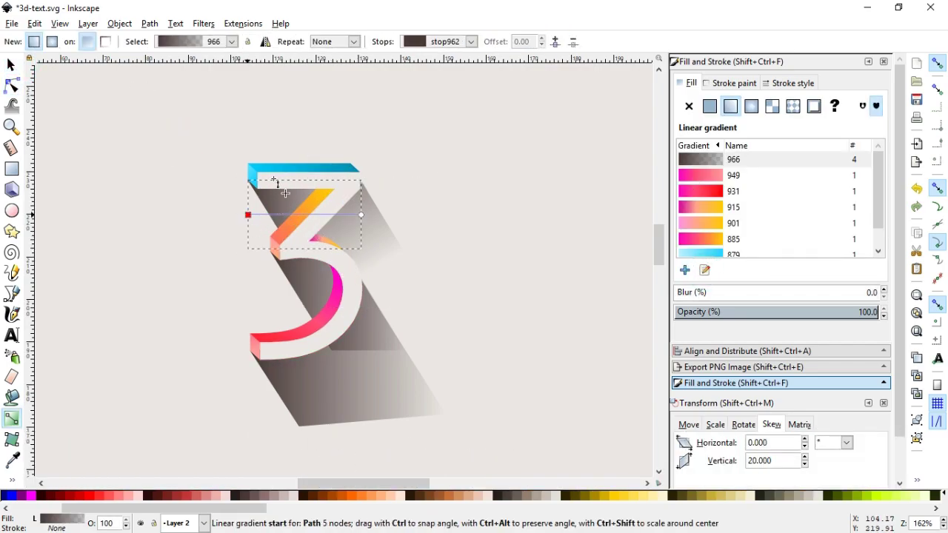
pyautogui.moveTo(361, 216); pyautogui.dragTo(314, 217)
pyautogui.moveTo(275, 179); pyautogui.dragTo(247, 138)
pyautogui.click(247, 137)
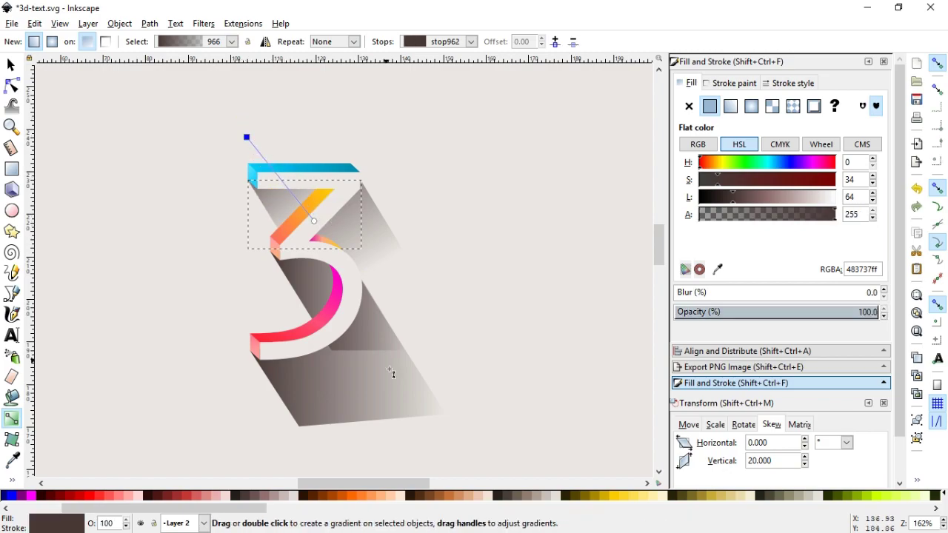
# Angle the middle shadow's gradient along the slant, starting on the orange diagonal piece and ending on the magenta inner curve.
pyautogui.click(312, 297)
pyautogui.moveTo(270, 301); pyautogui.dragTo(292, 226)
pyautogui.moveTo(406, 302); pyautogui.dragTo(336, 304)
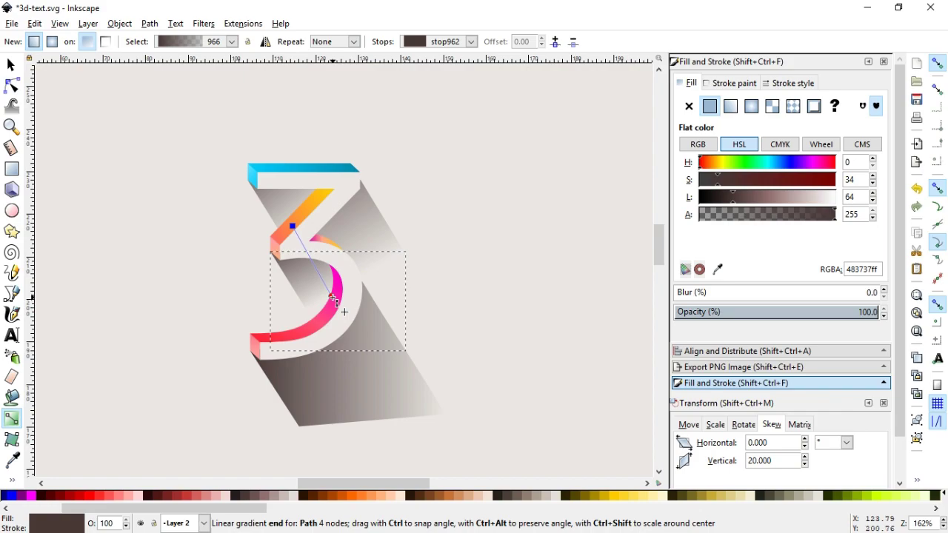
pyautogui.click(332, 297)
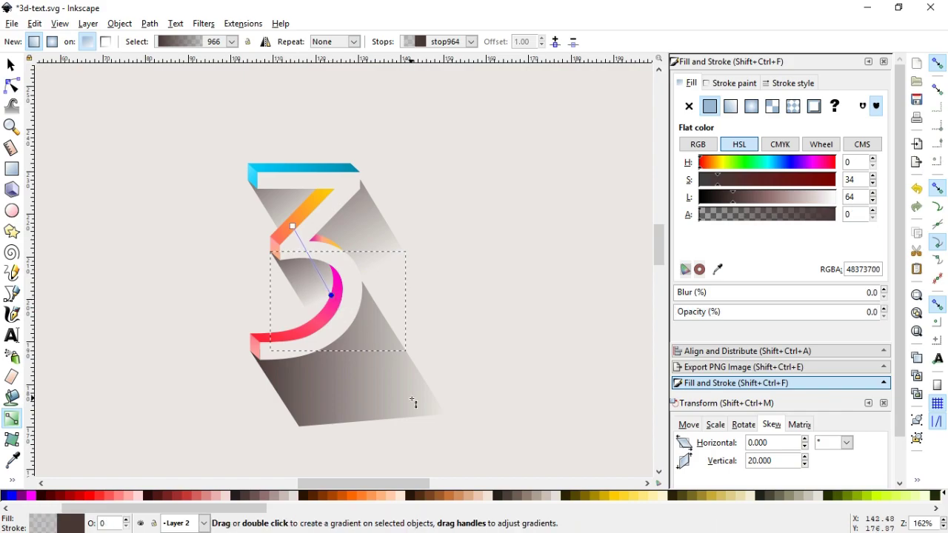
pyautogui.moveTo(332, 295); pyautogui.dragTo(339, 307)
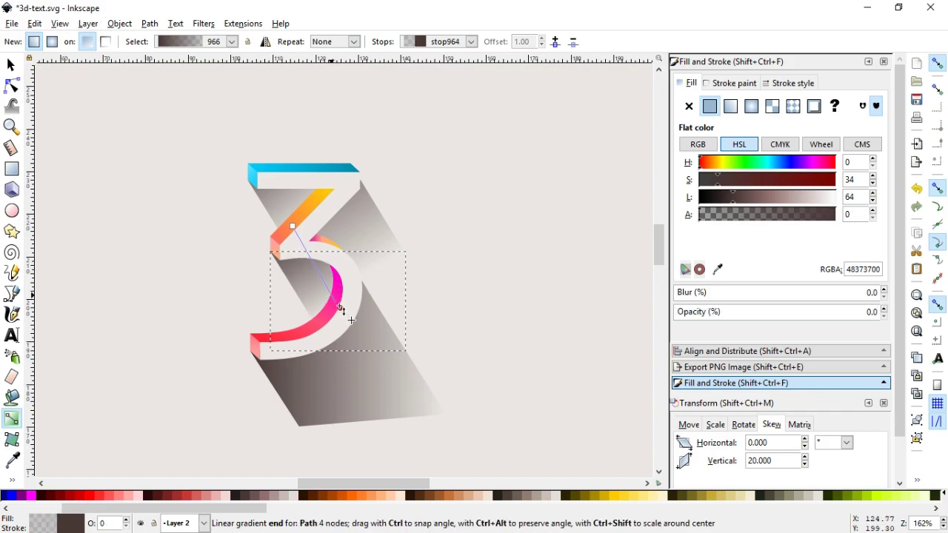
# Angle the lowest shadow's gradient from inside the 3's lower bowl to just outside its lower-right curve, deselect it and save the file.
pyautogui.click(385, 408)
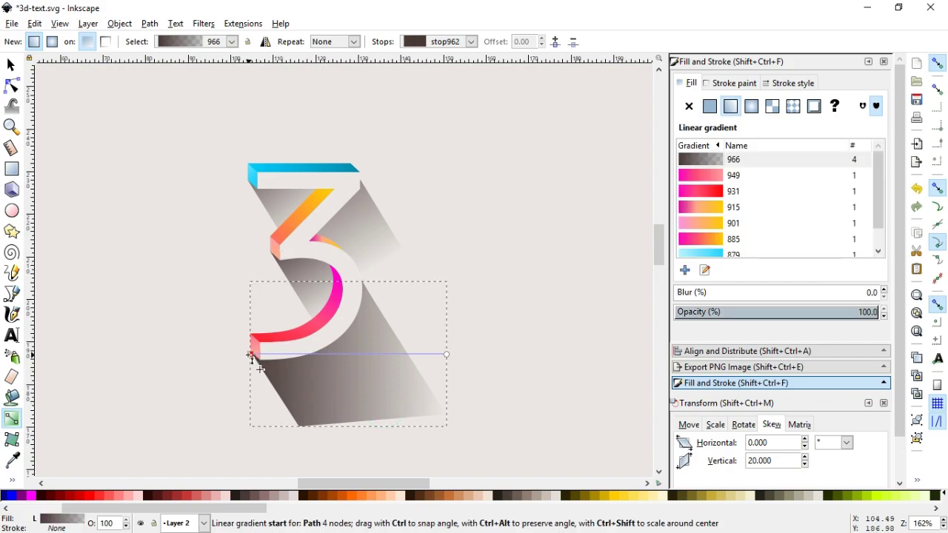
pyautogui.moveTo(274, 310); pyautogui.dragTo(289, 301)
pyautogui.moveTo(447, 354); pyautogui.dragTo(351, 386)
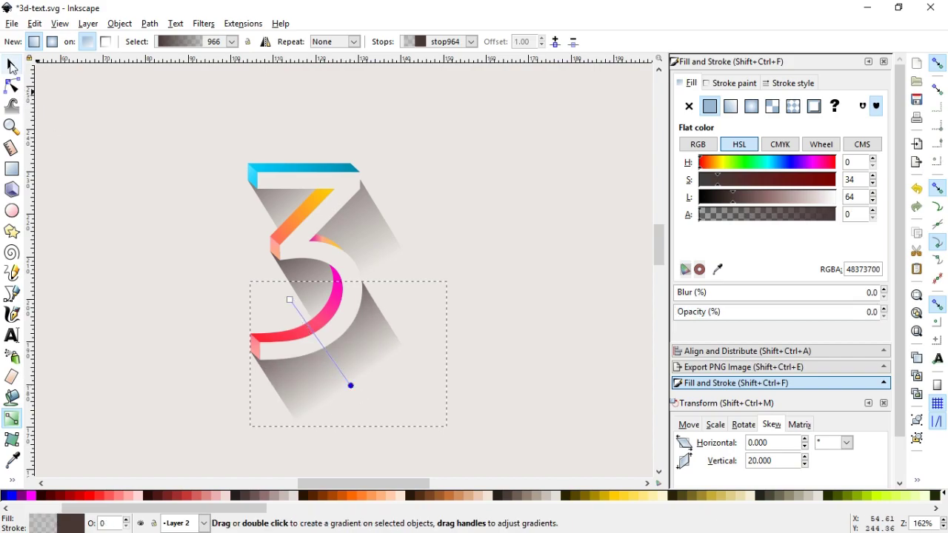
pyautogui.click(12, 66)
pyautogui.click(154, 160)
pyautogui.hotkey('ctrl', 's')
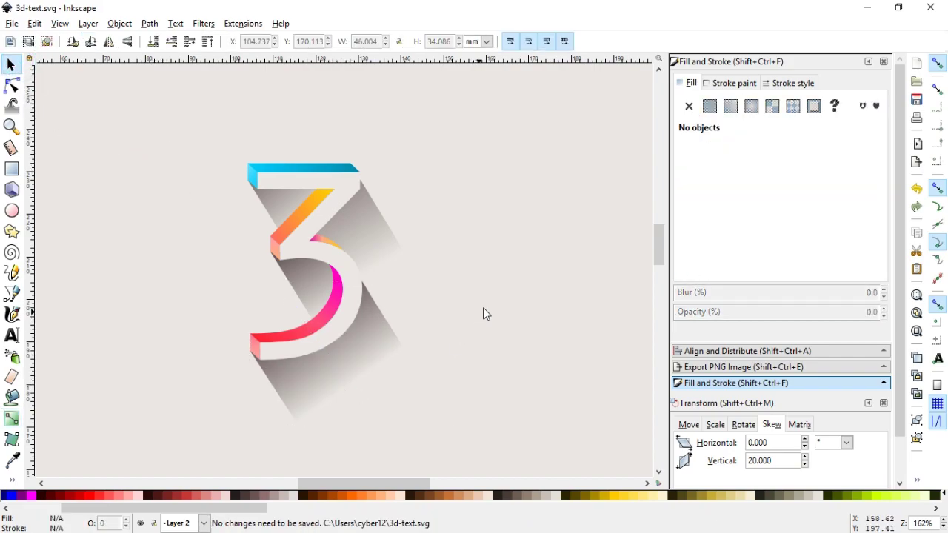
# Duplicate the 3's light front shape, fill the copy with near-black 241c1c and shift it down about 1.1 mm.
pyautogui.click(302, 184)
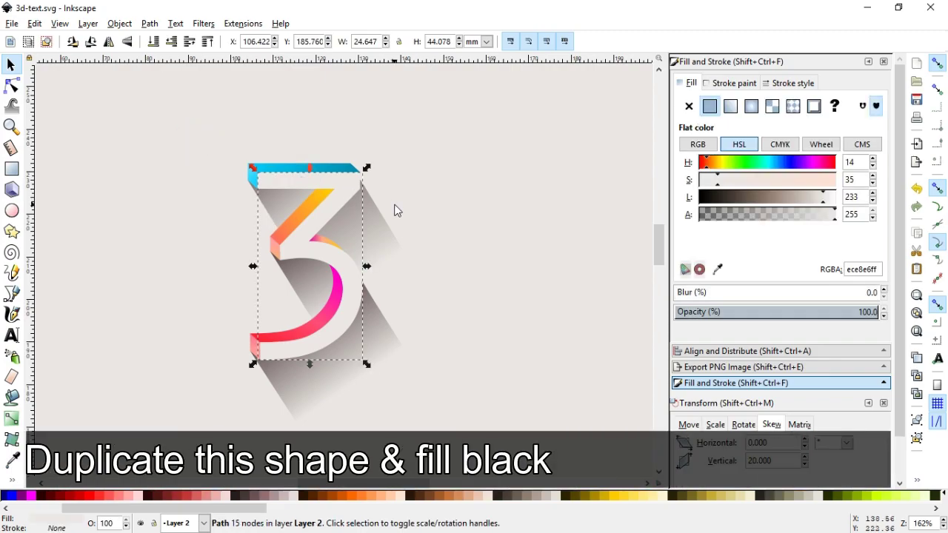
pyautogui.hotkey('ctrl', 'd')
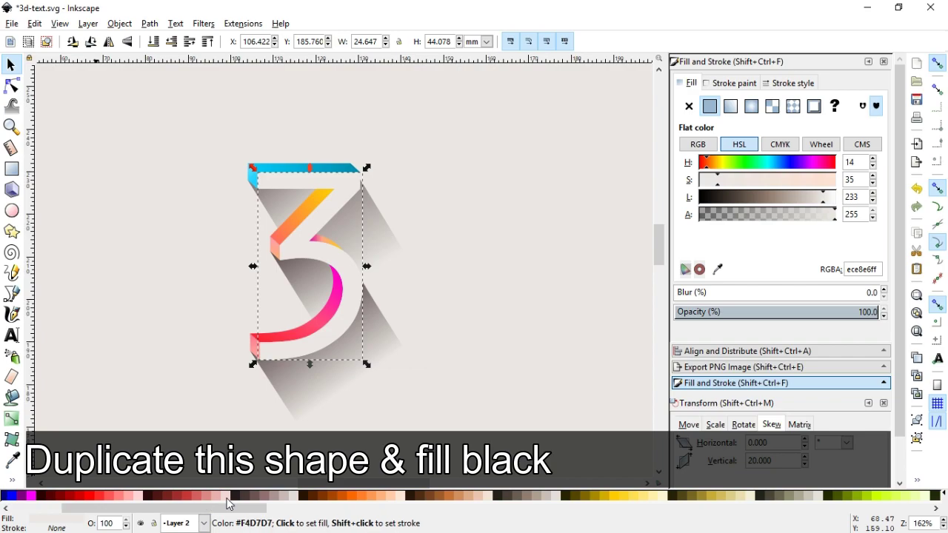
pyautogui.click(234, 495)
pyautogui.moveTo(297, 251); pyautogui.dragTo(297, 256)
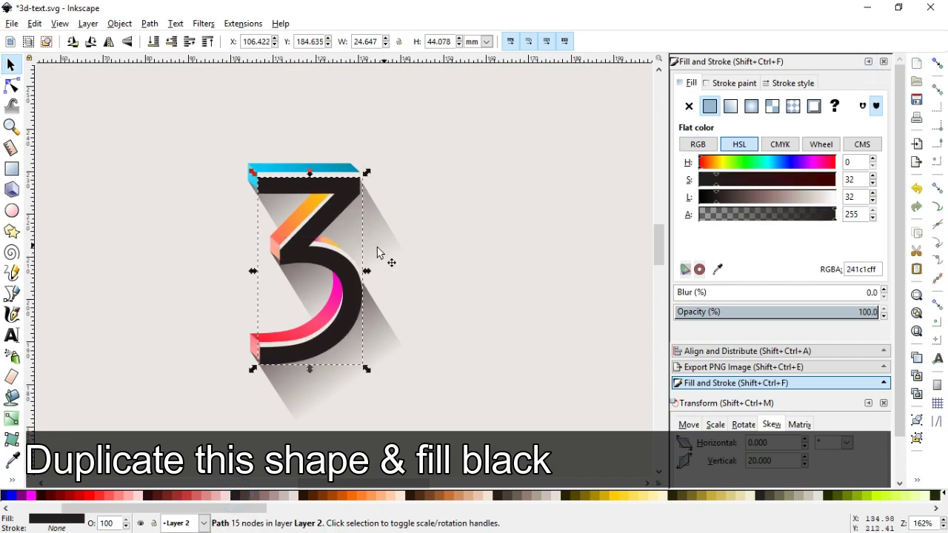
# Lower the near-black copy to the bottom of the stack, blur it 4.8%, deselect it and save the file.
pyautogui.click(119, 23)
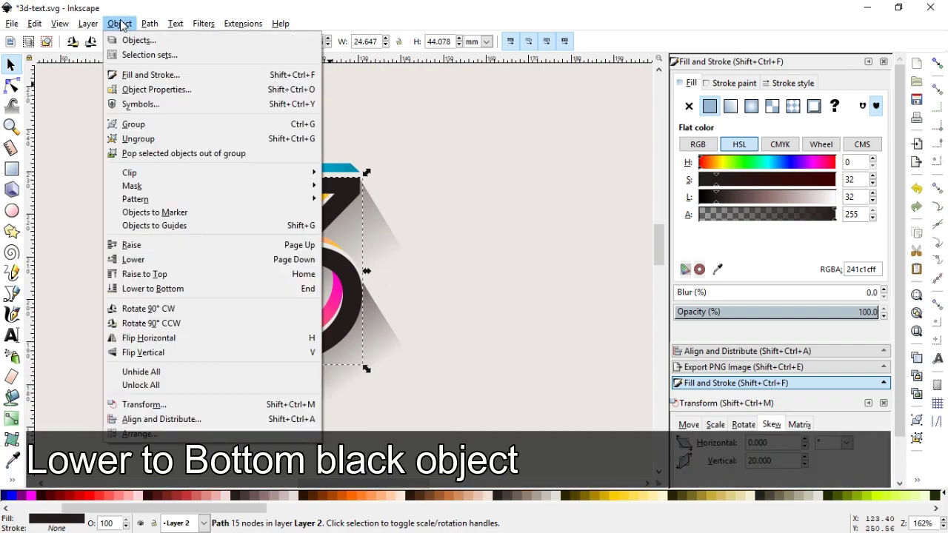
pyautogui.click(151, 288)
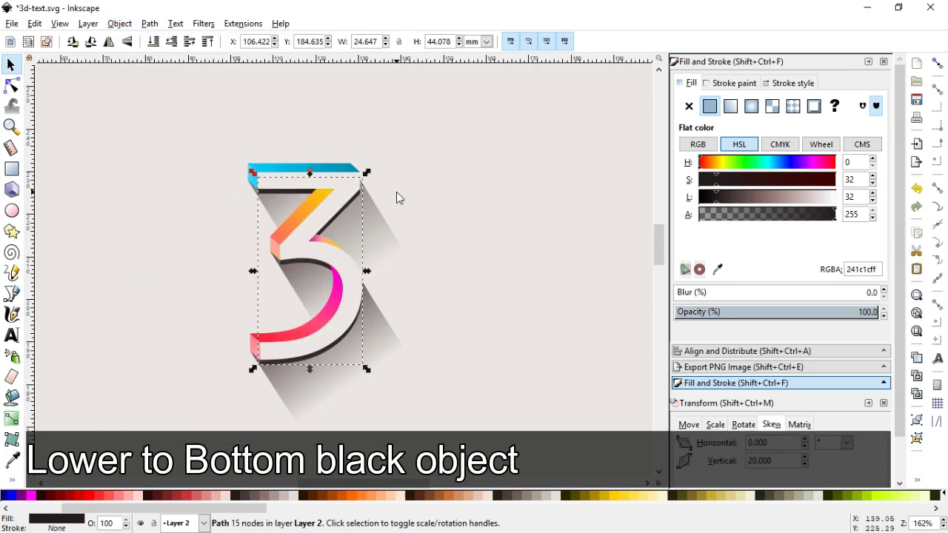
pyautogui.click(678, 293)
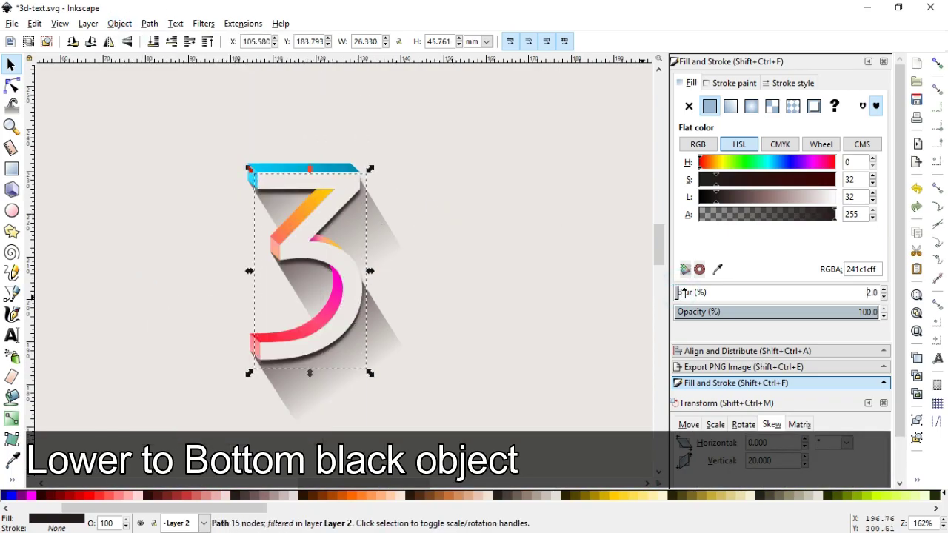
pyautogui.click(684, 293)
pyautogui.click(535, 227)
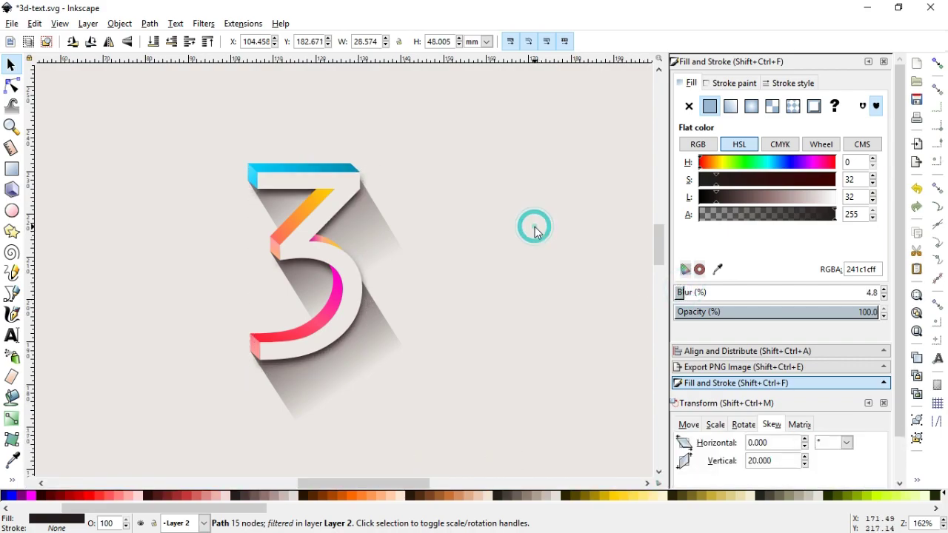
pyautogui.hotkey('ctrl', 's')
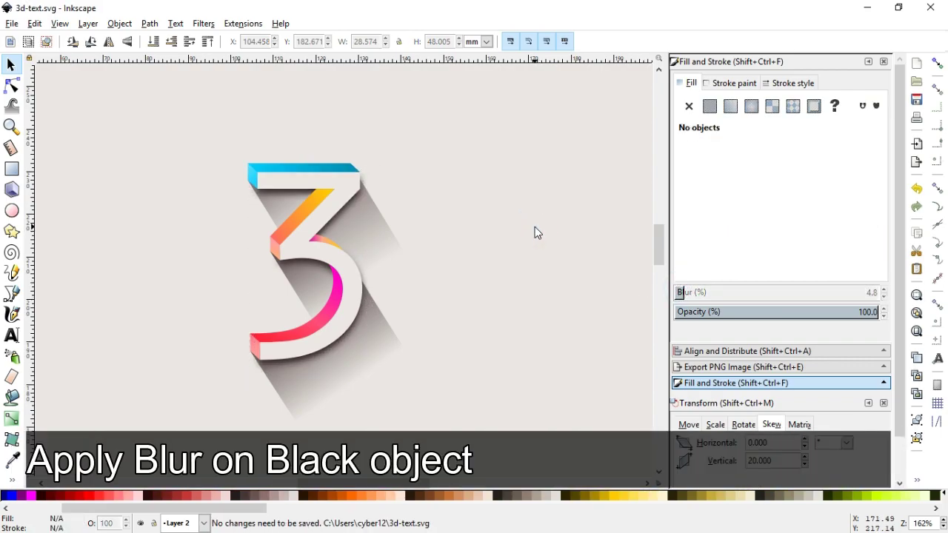
# Select all four slanted shadow shapes, blur them 2.4%, deselect them and save the file.
pyautogui.click(393, 349)
pyautogui.keyDown('shift'); pyautogui.click(378, 230); pyautogui.keyUp('shift')
pyautogui.keyDown('shift'); pyautogui.click(274, 210); pyautogui.keyUp('shift')
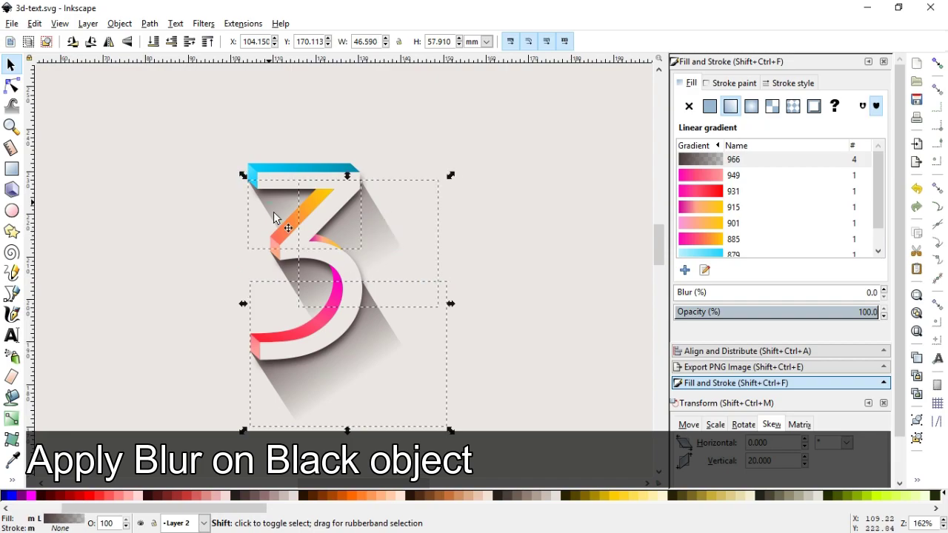
pyautogui.click(679, 292)
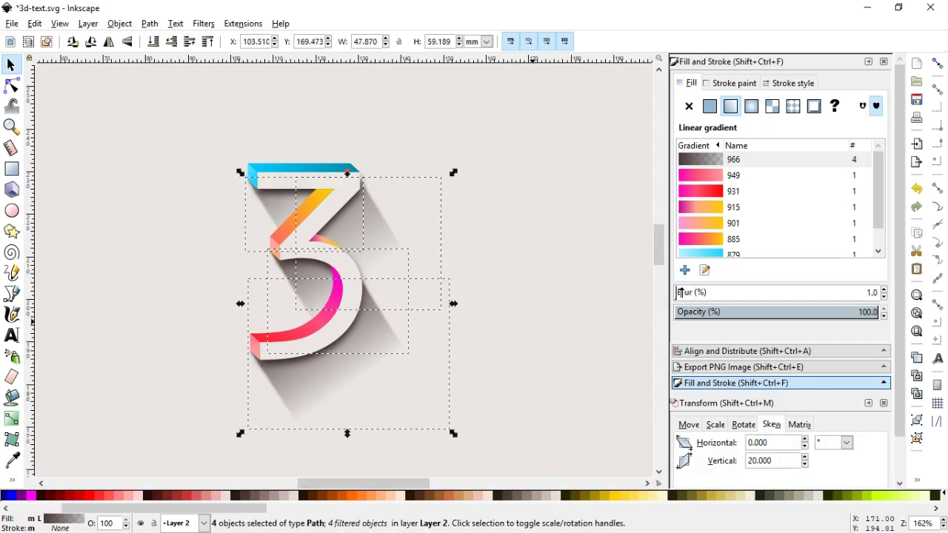
pyautogui.click(439, 130)
pyautogui.hotkey('ctrl', 's')
pyautogui.press('5')
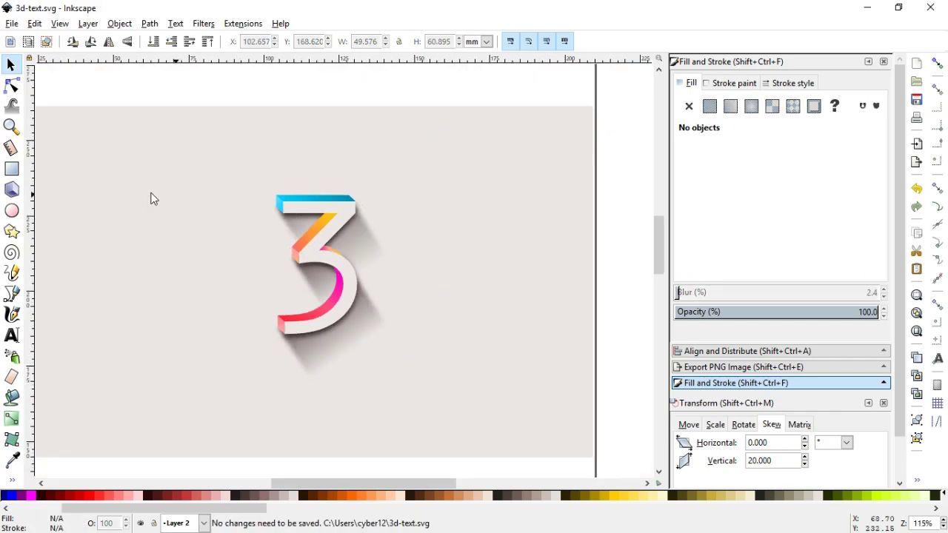
pyautogui.click(10, 127)
pyautogui.moveTo(189, 147); pyautogui.dragTo(471, 403)
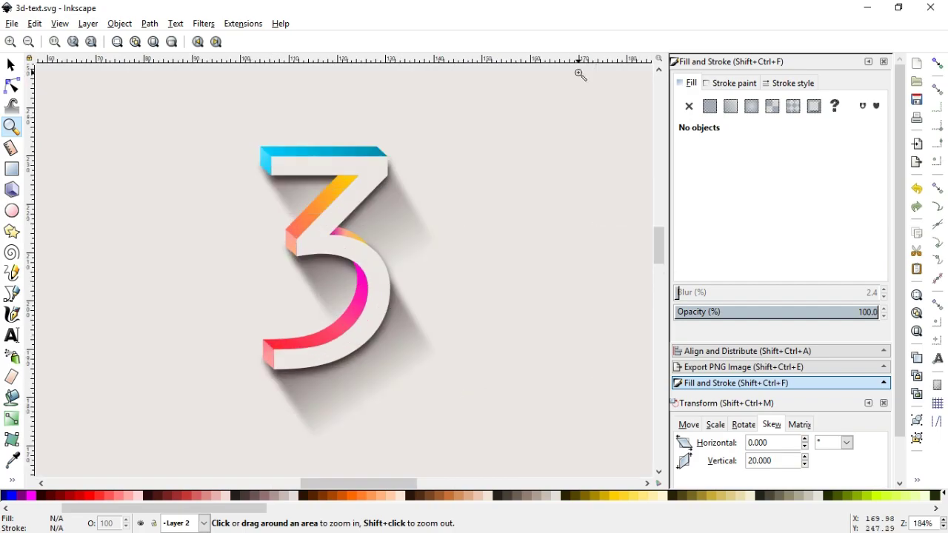